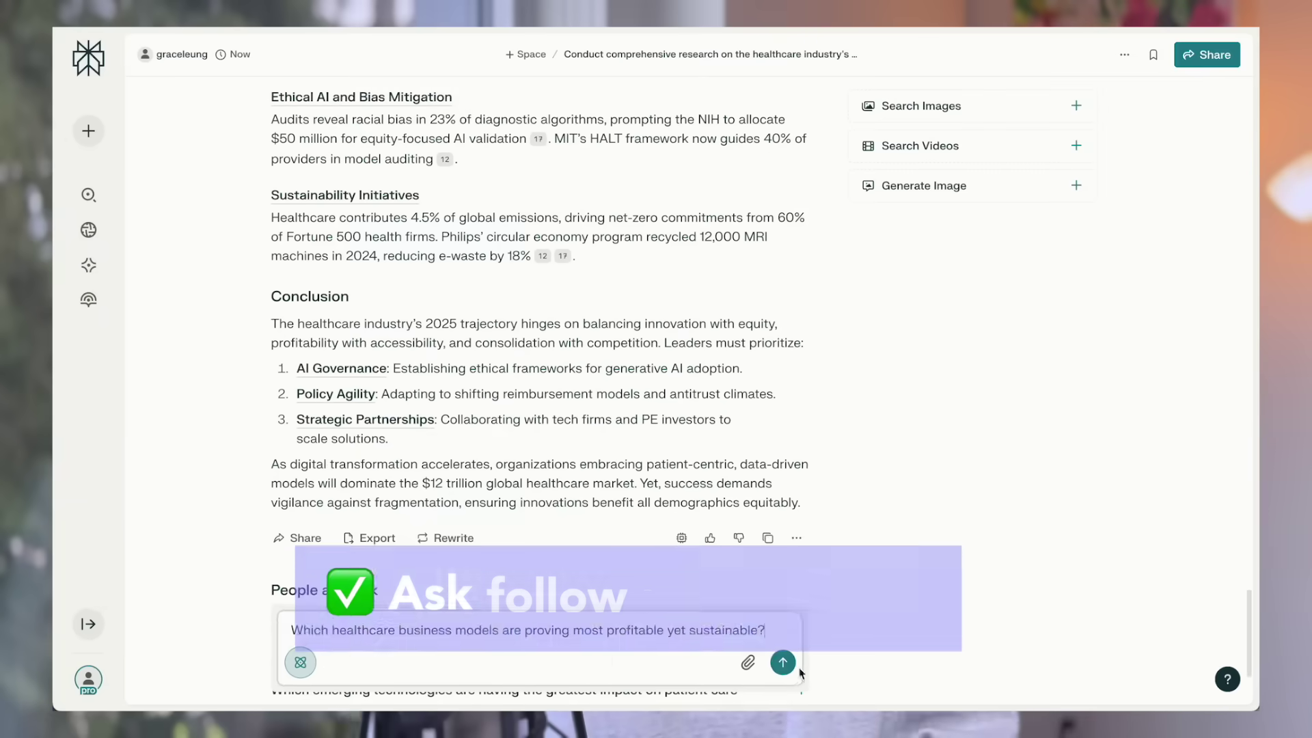
Step: Submit the follow-up question "Which healthcare business models are proving most profitable yet sustainable?"
{"action": "key", "text": "Return"}
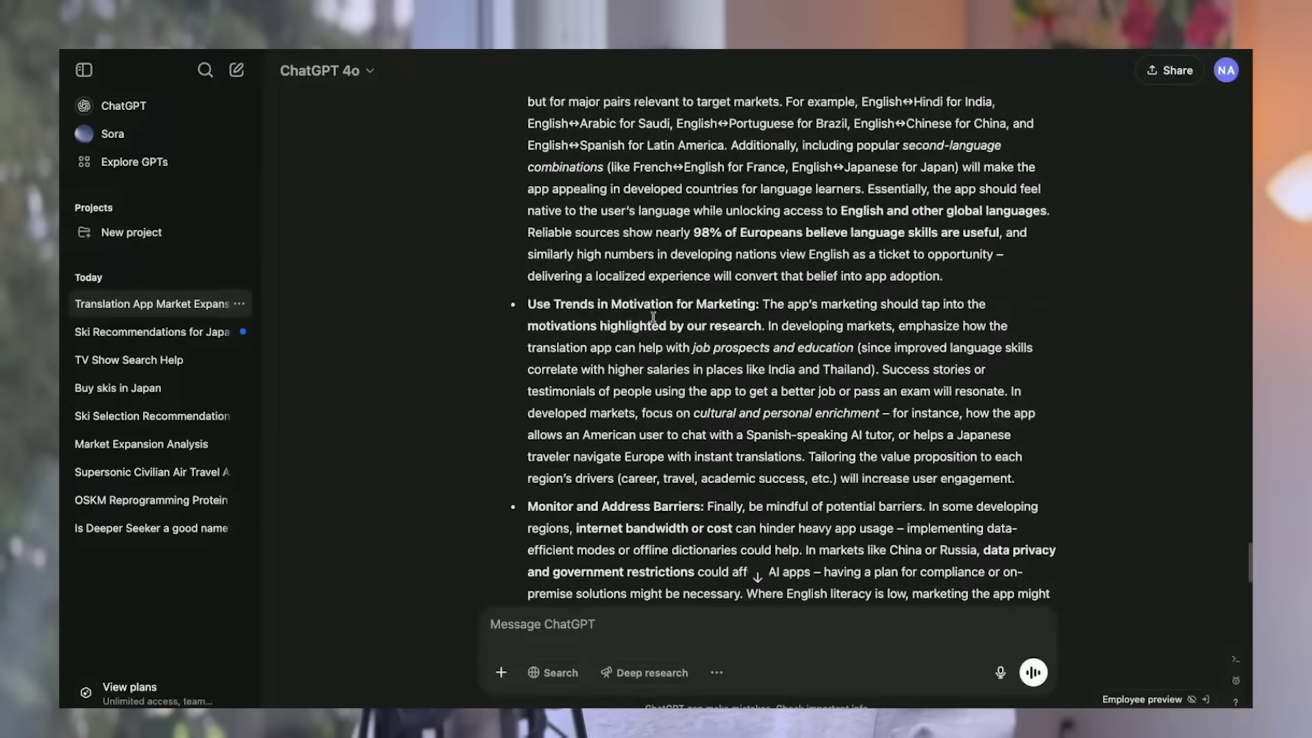
Step: Switch to ChatGPT and examine the mobile adoption and language learning market report and its list of cited sources
{"action": "scroll", "coordinate": [654, 321], "scroll_direction": "up", "scroll_amount": 15}
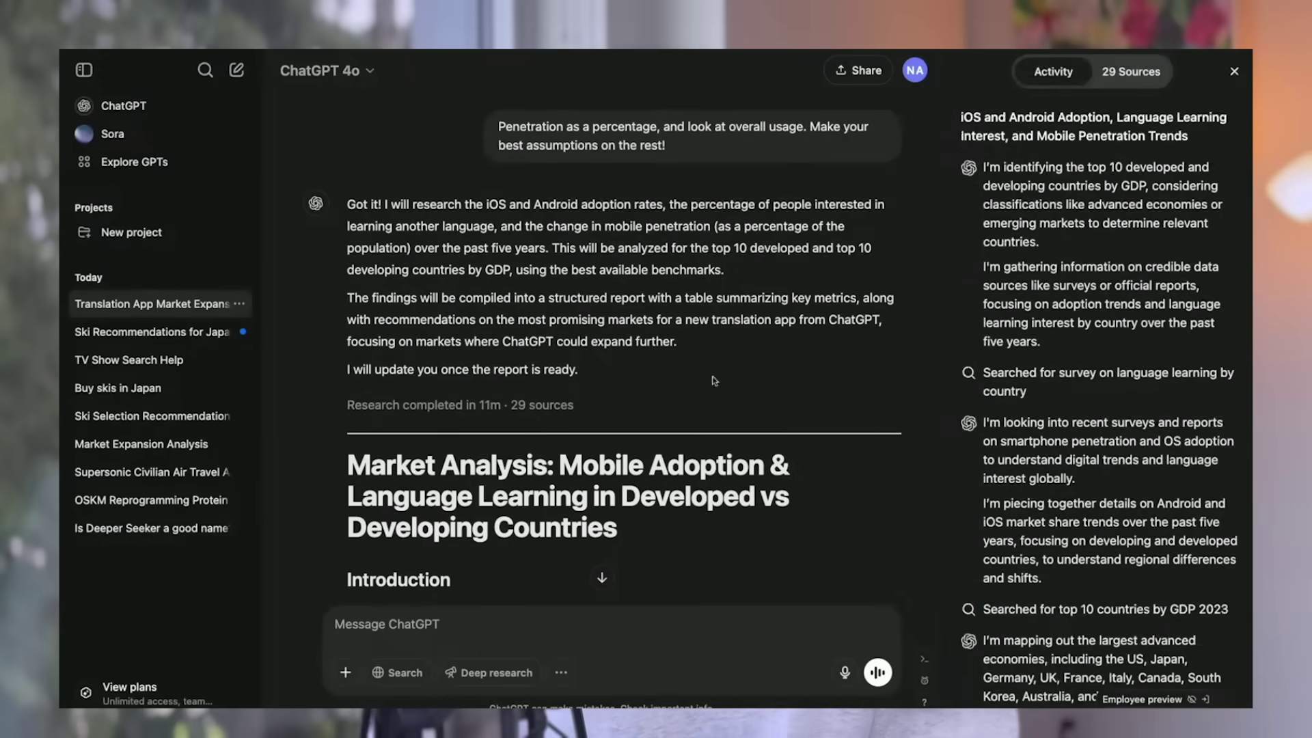
{"action": "left_click", "coordinate": [1132, 71]}
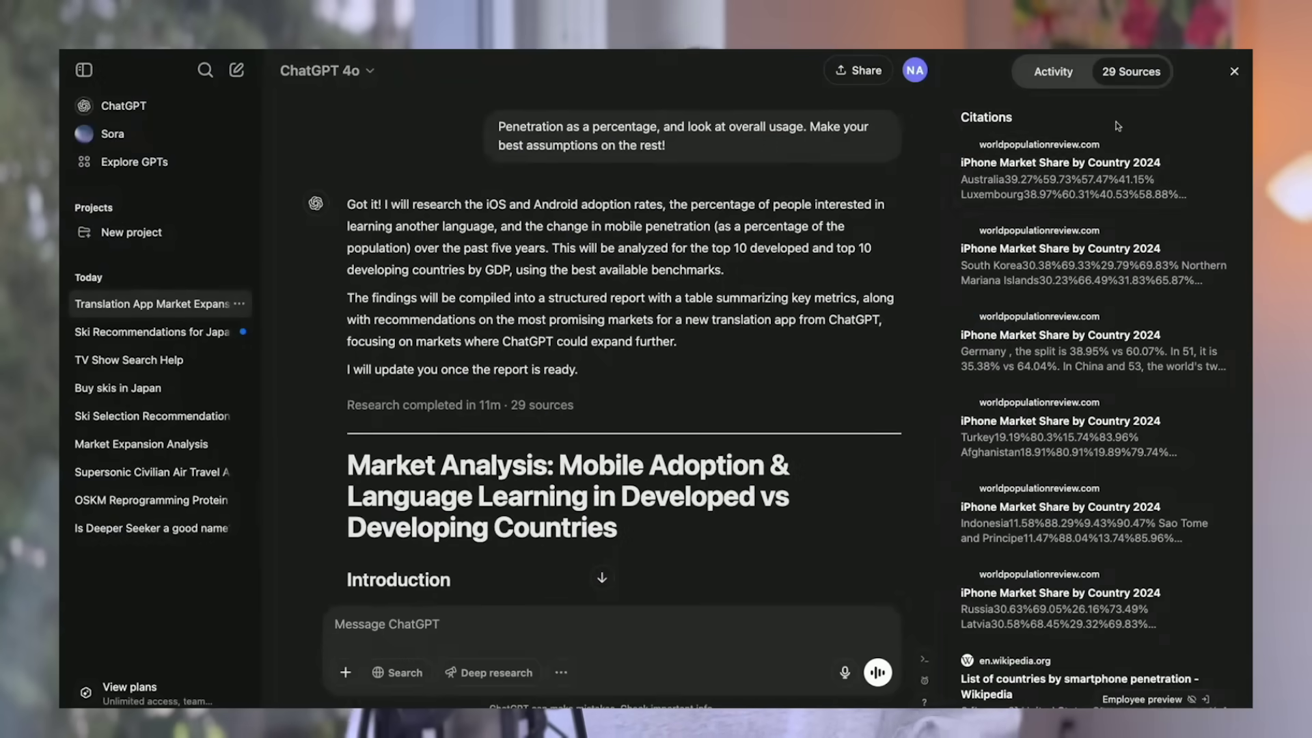
{"action": "scroll", "coordinate": [1055, 223], "scroll_direction": "down", "scroll_amount": 1}
{"action": "scroll", "coordinate": [1058, 308], "scroll_direction": "down", "scroll_amount": 10}
{"action": "scroll", "coordinate": [1063, 428], "scroll_direction": "up", "scroll_amount": 5}
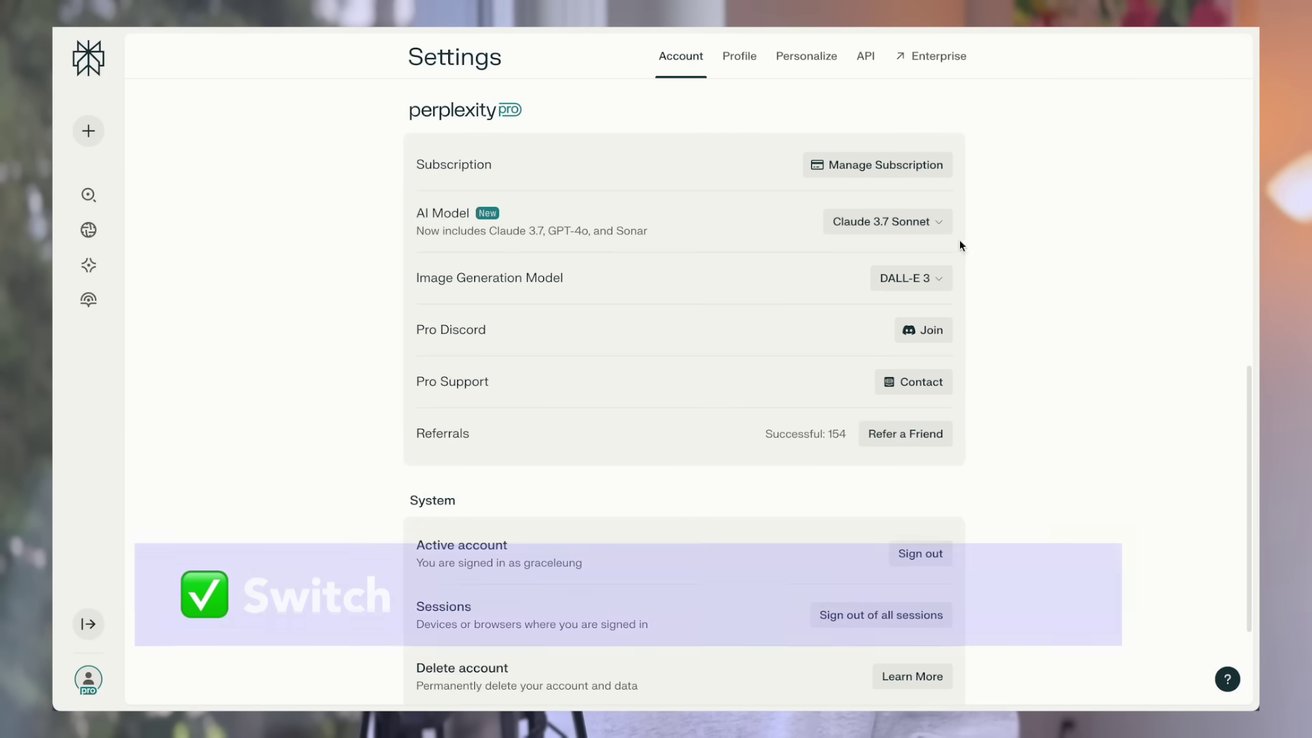
Step: Switch to Perplexity and change the default AI model in the account settings
{"action": "left_click", "coordinate": [937, 221]}
{"action": "left_click", "coordinate": [923, 369]}
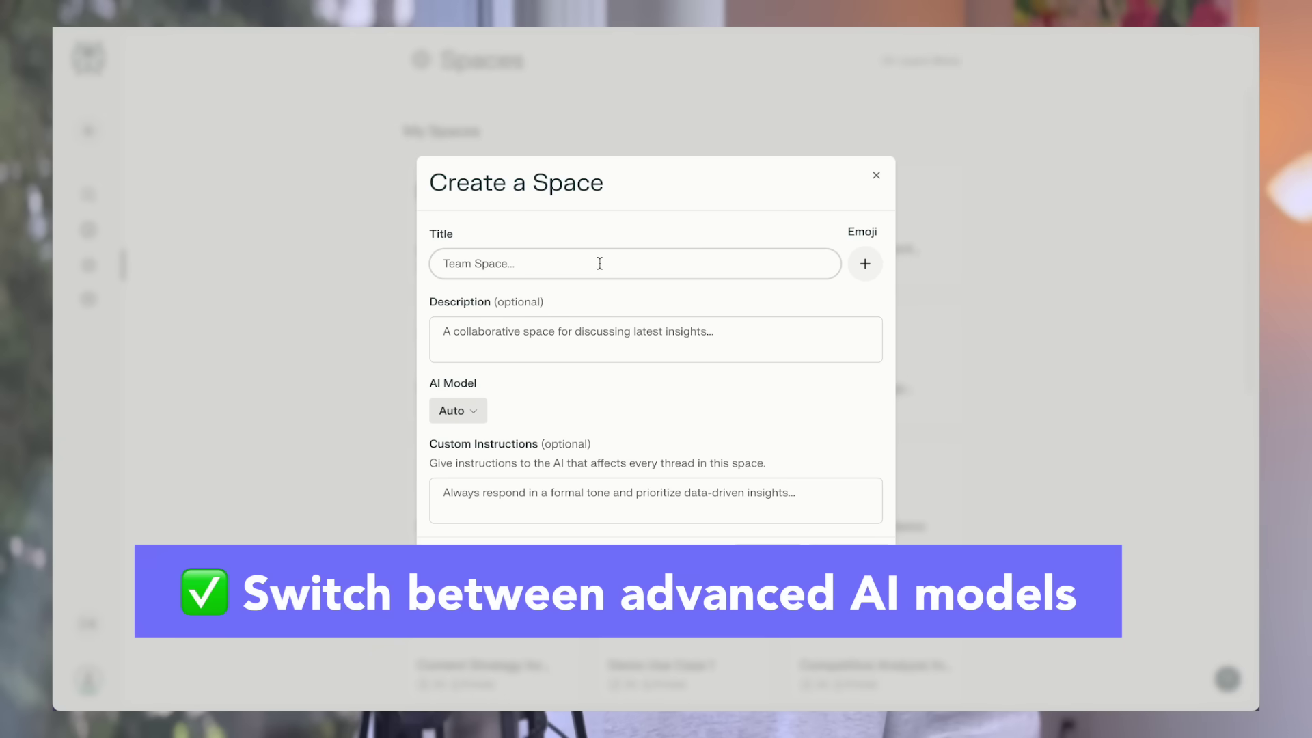
Step: Title the new Space "Research Project" and open its AI model choices
{"action": "type", "text": "Research Project"}
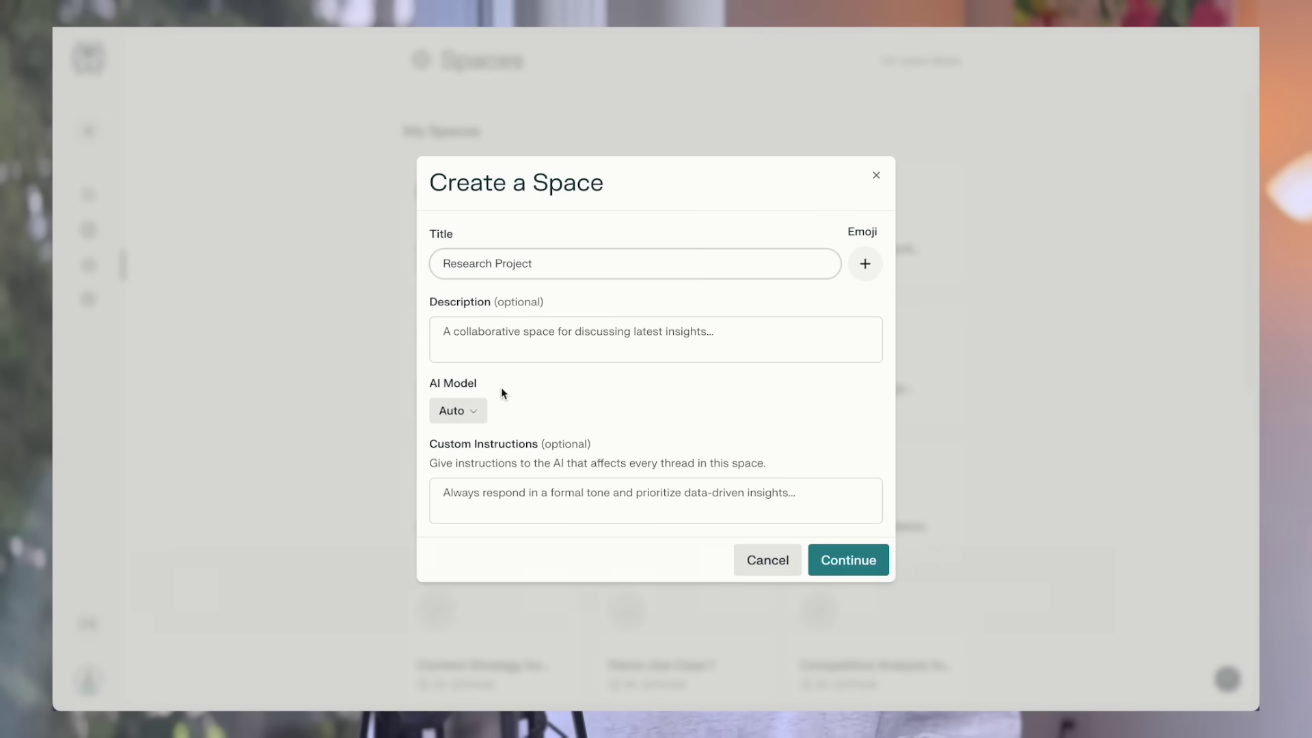
{"action": "left_click", "coordinate": [477, 410]}
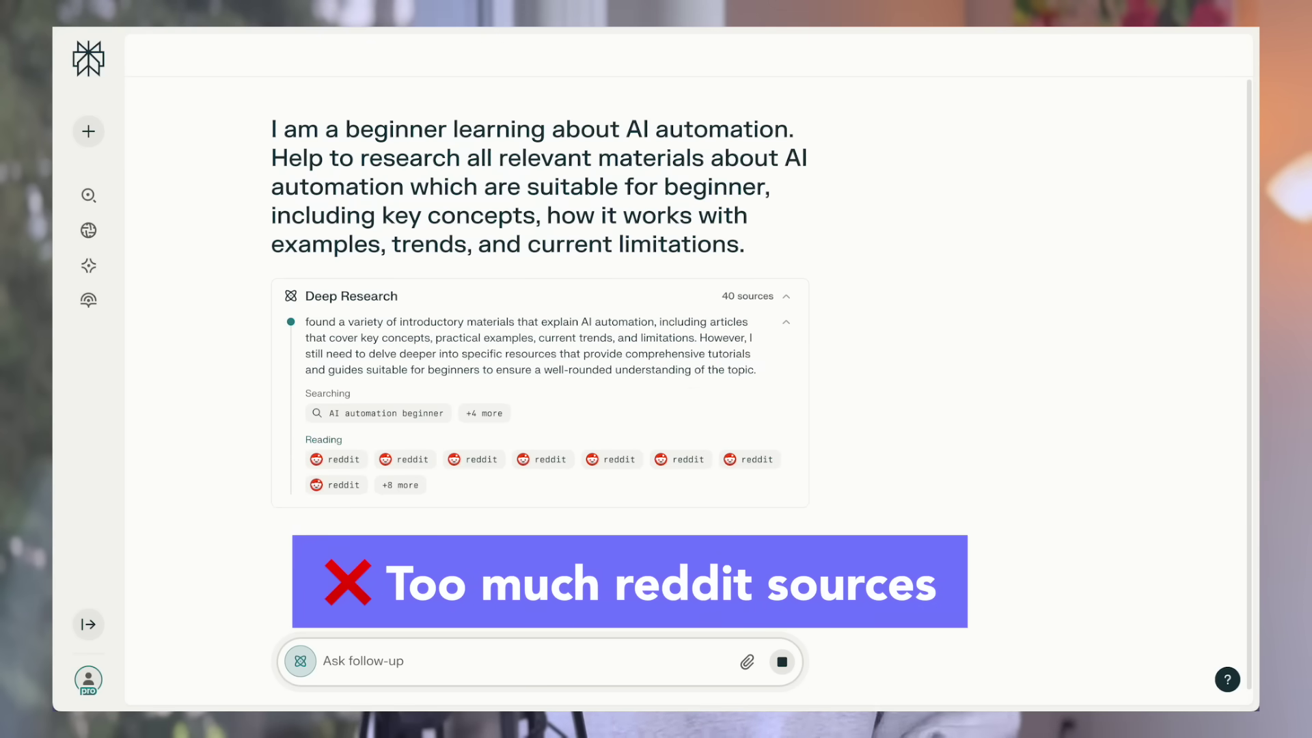
Step: Show all sources of the AI automation beginner's guide and look through them
{"action": "left_click", "coordinate": [737, 174]}
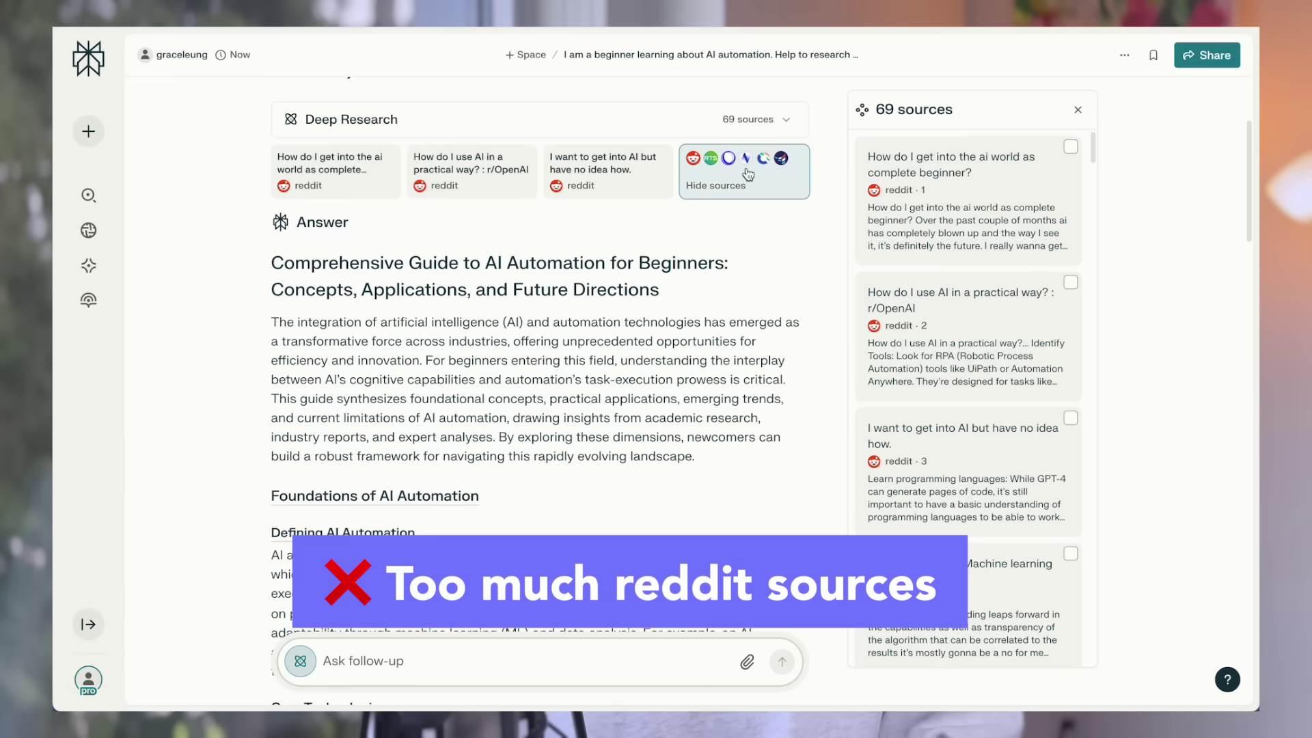
{"action": "scroll", "coordinate": [1012, 293], "scroll_direction": "down", "scroll_amount": 20}
{"action": "scroll", "coordinate": [1030, 294], "scroll_direction": "down", "scroll_amount": 15}
{"action": "scroll", "coordinate": [975, 524], "scroll_direction": "down", "scroll_amount": 20}
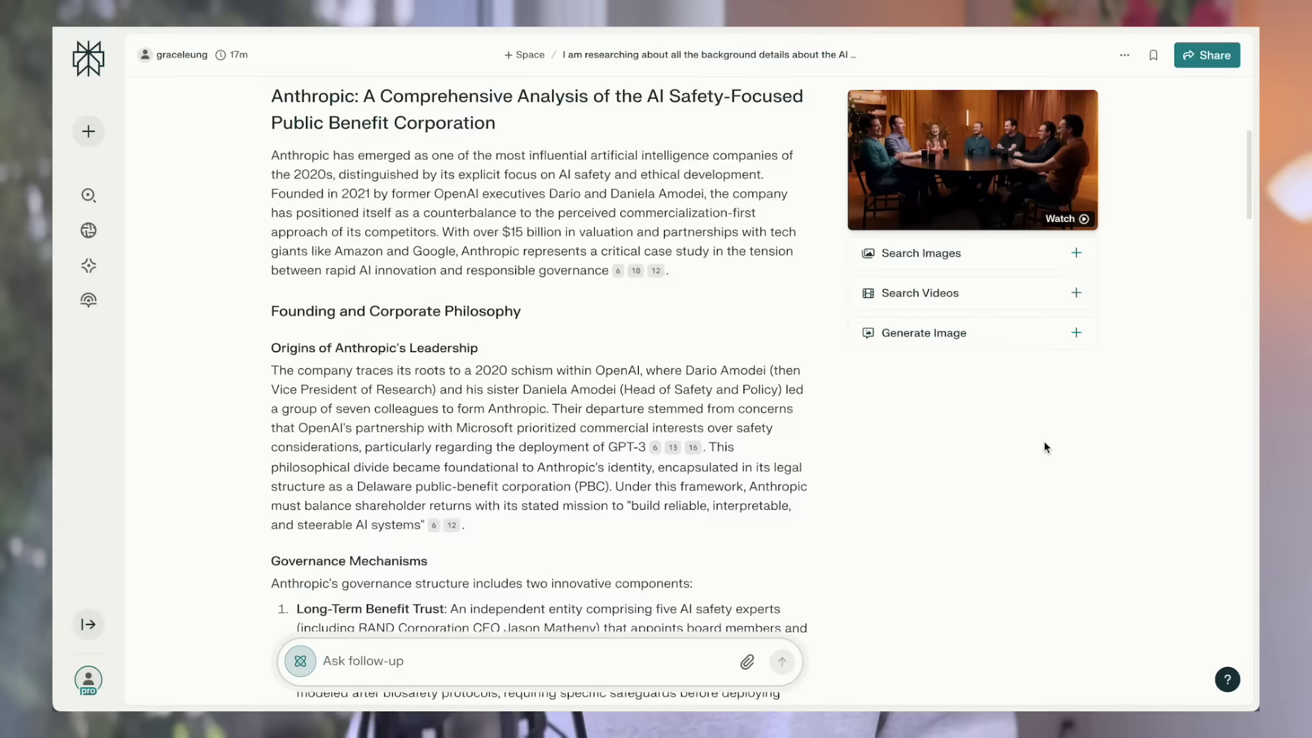
Step: Review the Anthropic company report and its exported PDF from the introduction onward
{"action": "scroll", "coordinate": [1023, 446], "scroll_direction": "down", "scroll_amount": 5}
{"action": "scroll", "coordinate": [1024, 445], "scroll_direction": "down", "scroll_amount": 20}
{"action": "scroll", "coordinate": [1008, 453], "scroll_direction": "down", "scroll_amount": 10}
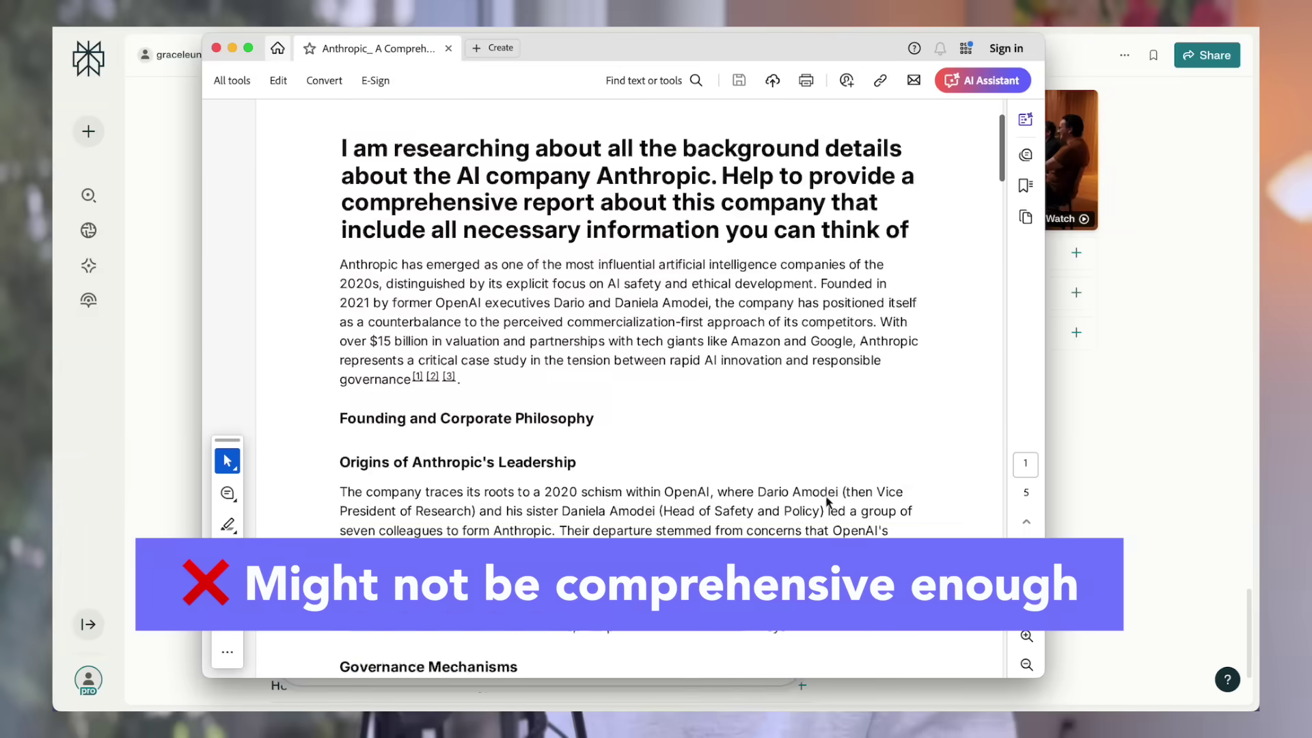
{"action": "scroll", "coordinate": [815, 505], "scroll_direction": "down", "scroll_amount": 10}
{"action": "scroll", "coordinate": [813, 503], "scroll_direction": "down", "scroll_amount": 10}
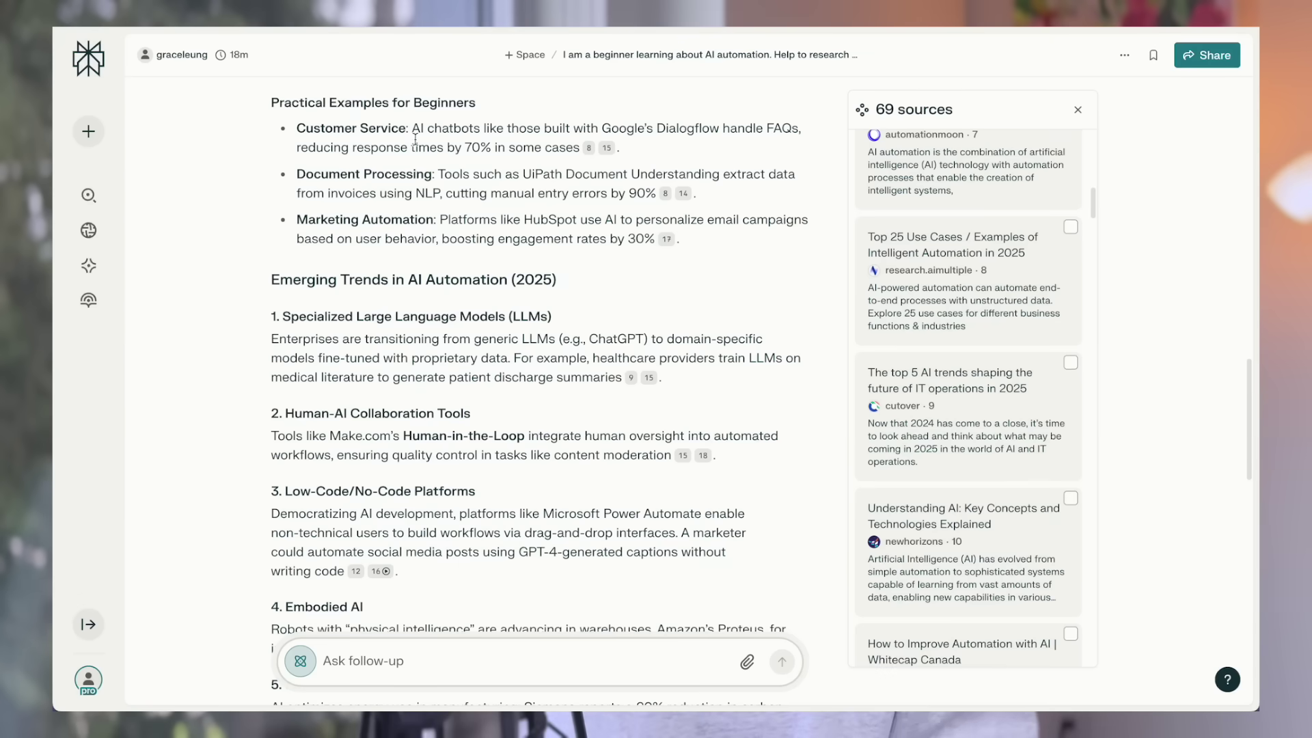
Step: Open the source cited for the customer service example and search its page for "Dialogflow"
{"action": "left_click", "coordinate": [588, 147]}
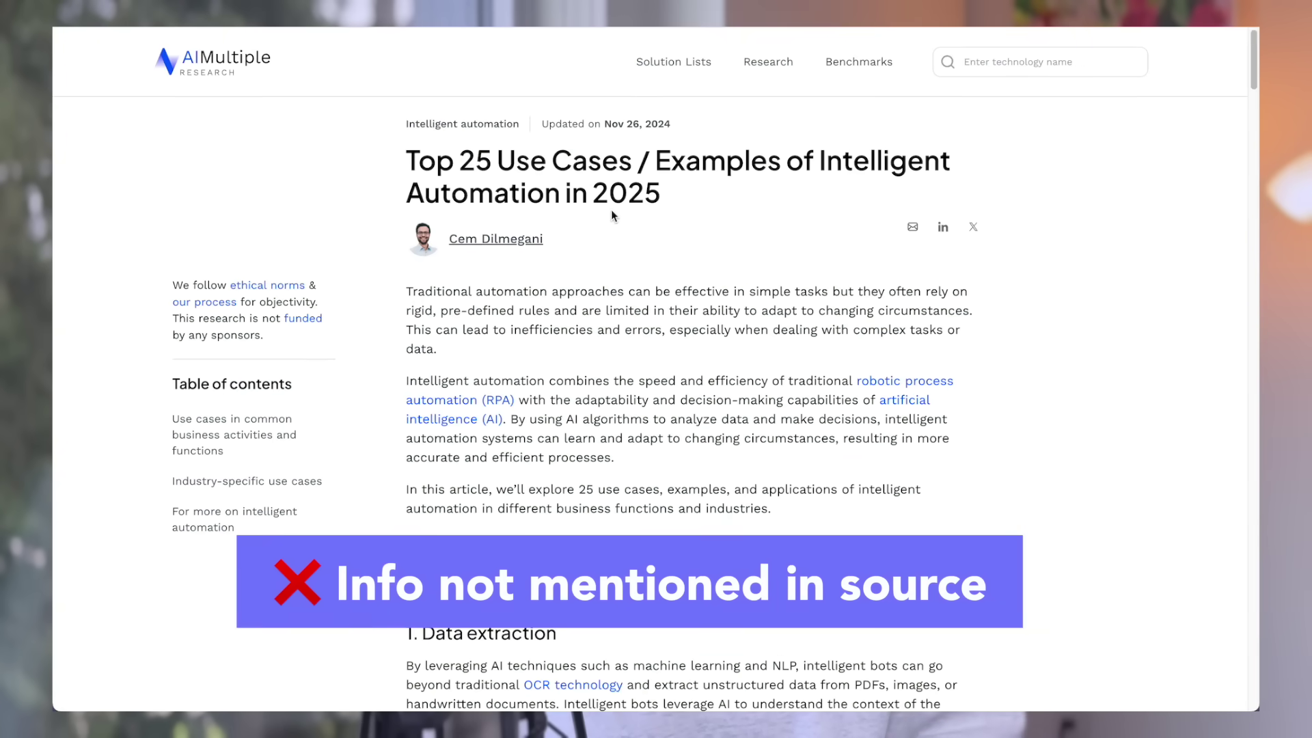
{"action": "key", "text": "ctrl+f"}
{"action": "type", "text": "Dialogflow"}
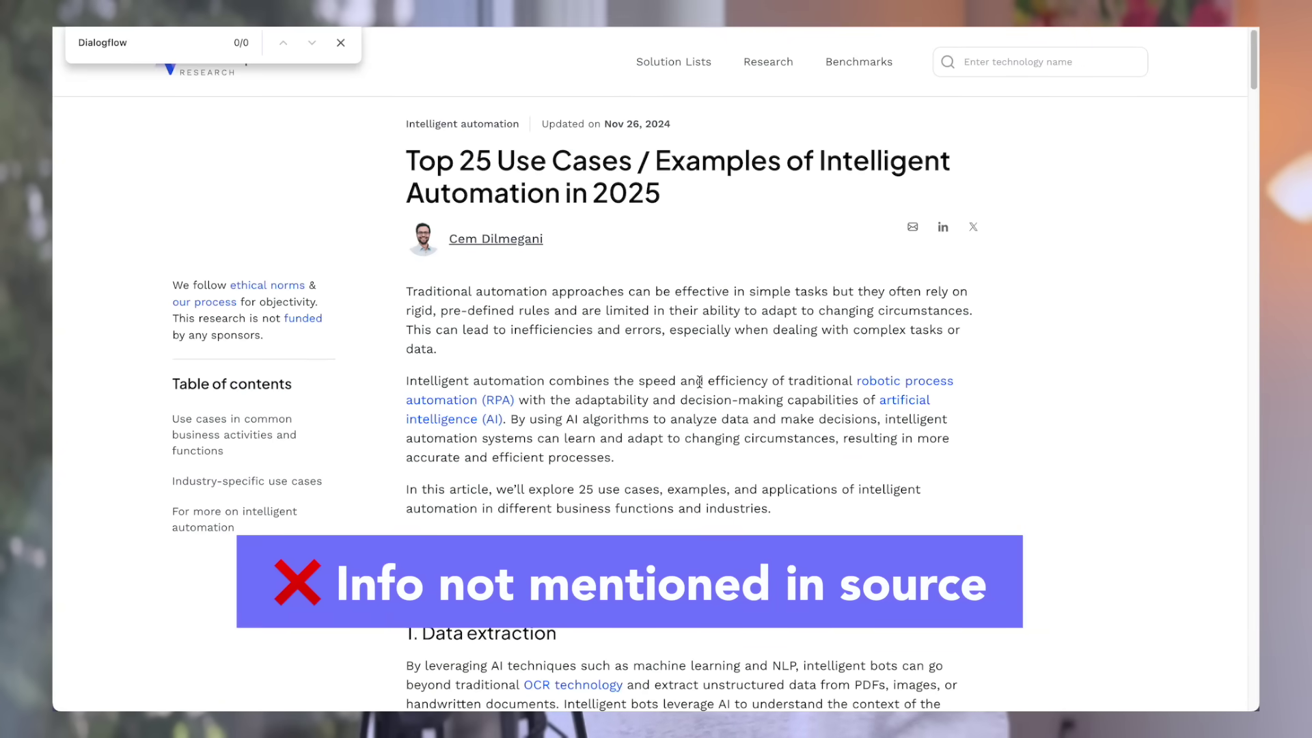
{"action": "scroll", "coordinate": [700, 382], "scroll_direction": "down", "scroll_amount": 5}
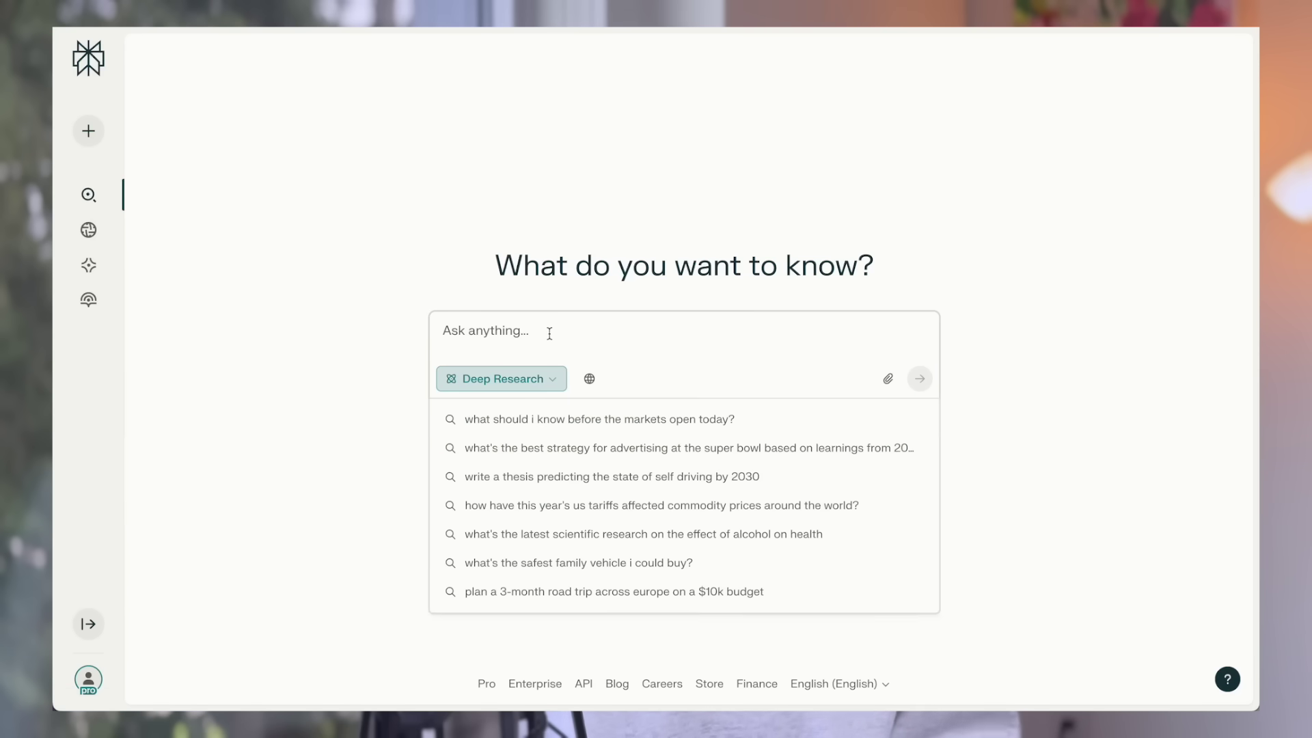
Step: Run a Deep Research query reading "Search for the top AI companies in healthcare"
{"action": "type", "text": "Search for the top AI companies in healthcare"}
{"action": "key", "text": "Return"}
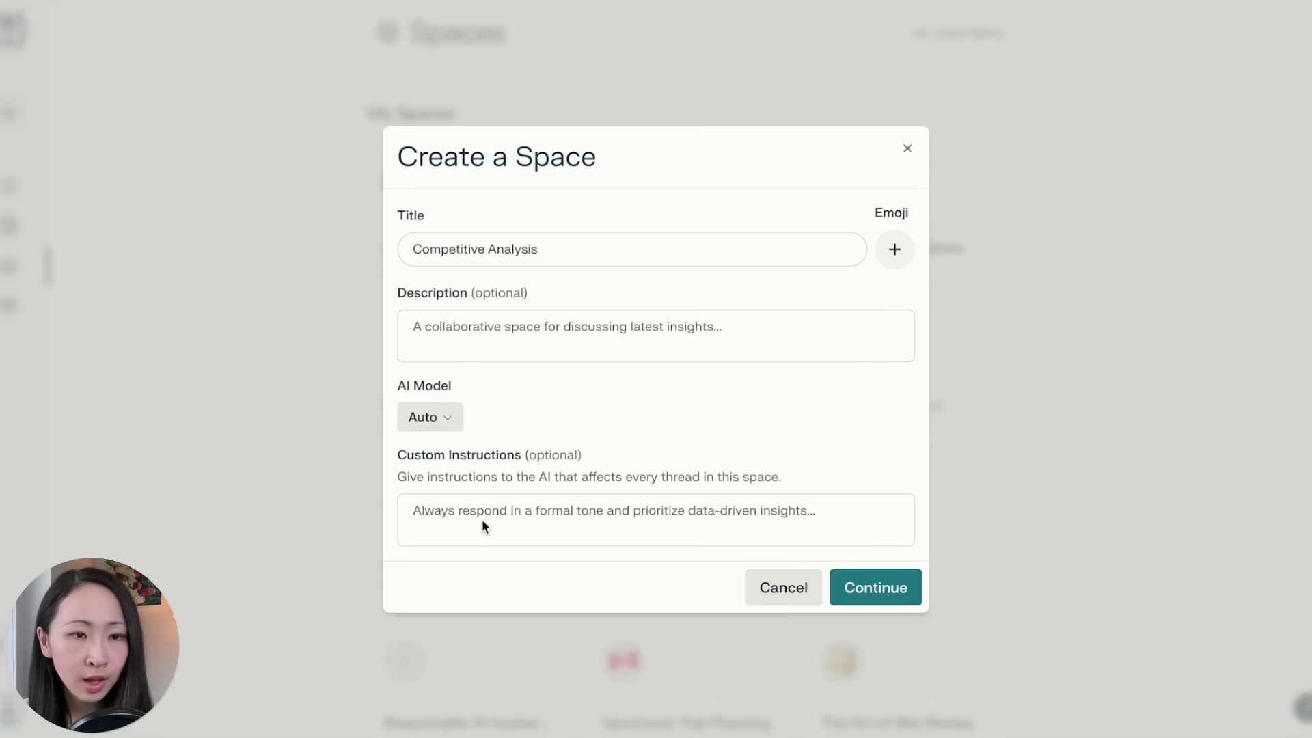
Step: Create the Competitive Analysis Space, describing a product manager's eCommerce SaaS analysis for the product roadmap and instructing it to reference uploaded knowledge when generating output
{"action": "left_click", "coordinate": [546, 331]}
{"action": "type", "text": "I am a product manager at eCommerce SaaS and doing competitive analysis for product roadmap."}
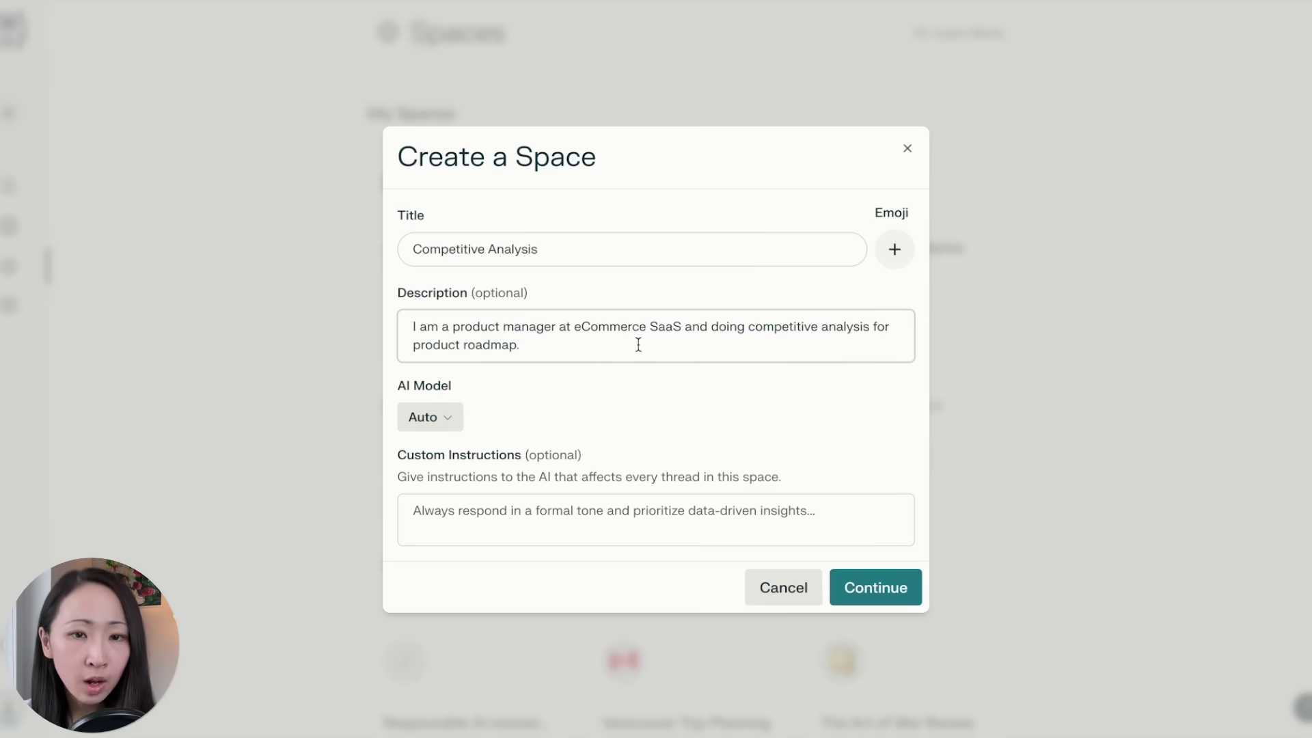
{"action": "left_click", "coordinate": [537, 523]}
{"action": "type", "text": "M"}
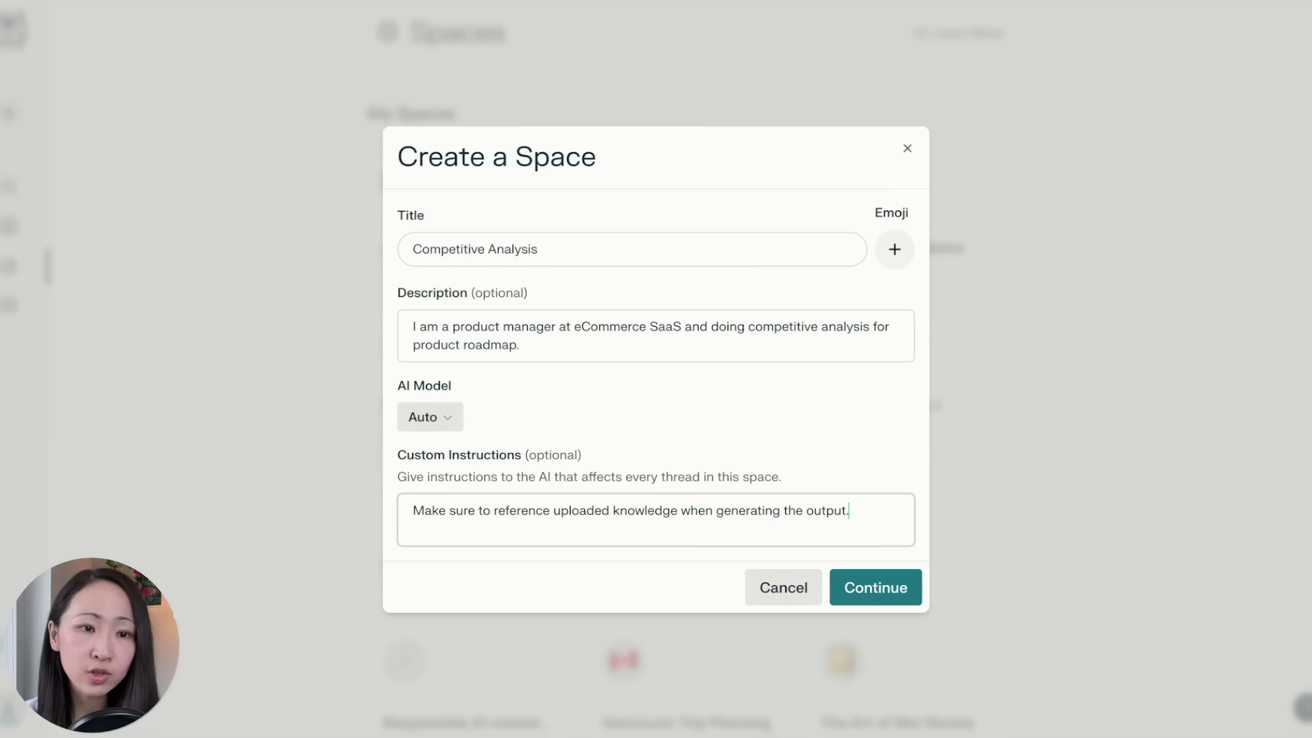
{"action": "left_click", "coordinate": [875, 588]}
Step: Write a prompt requesting a research plan in prompt format for eCommerce SaaS competitive analysis, and choose the Reasoning o3-mini model
{"action": "type", "text": "I am a product manager at a software company planning to enter the eCommerce SaaS space. I am doing comprehensive competitive analysis on market leaders, emerging players, and feature gaps to inform the product roadmap. Help to create a research plan in a prompt format where I can pass to an AI assistant to build such research plan for this project."}
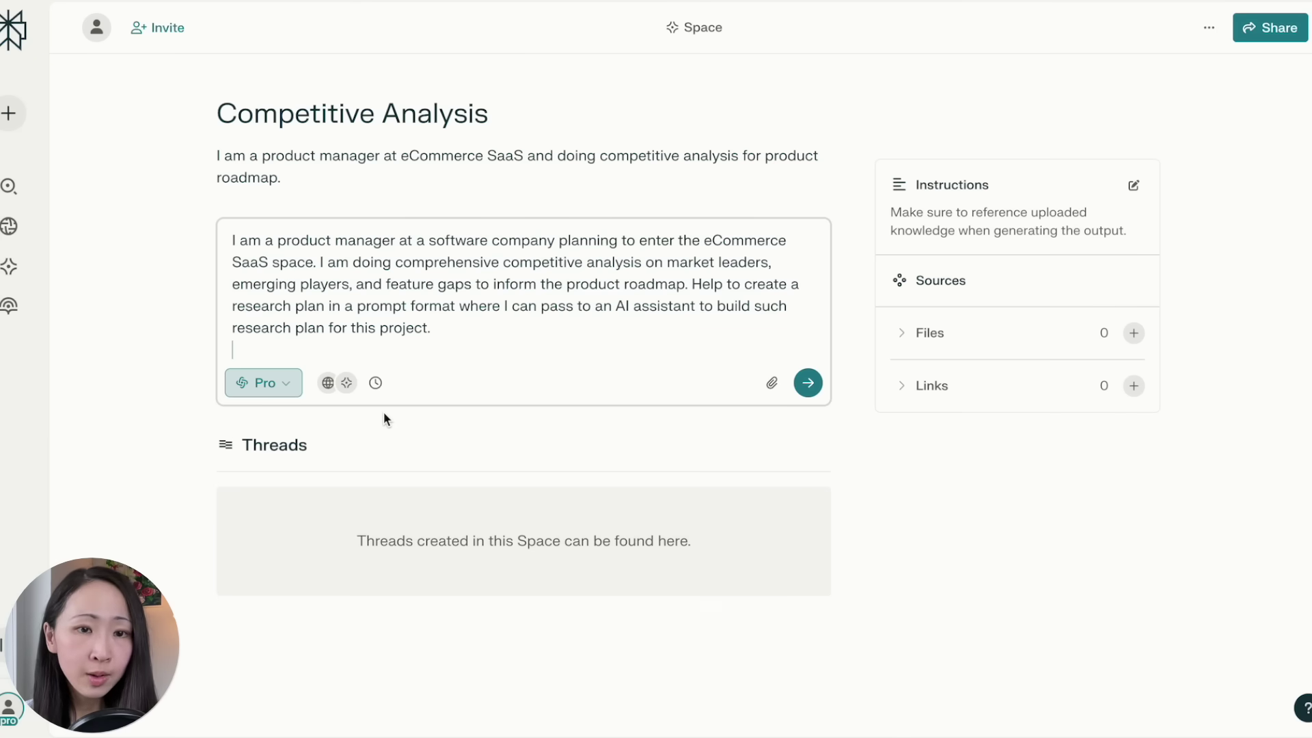
{"action": "left_click", "coordinate": [280, 387]}
{"action": "left_click", "coordinate": [369, 615]}
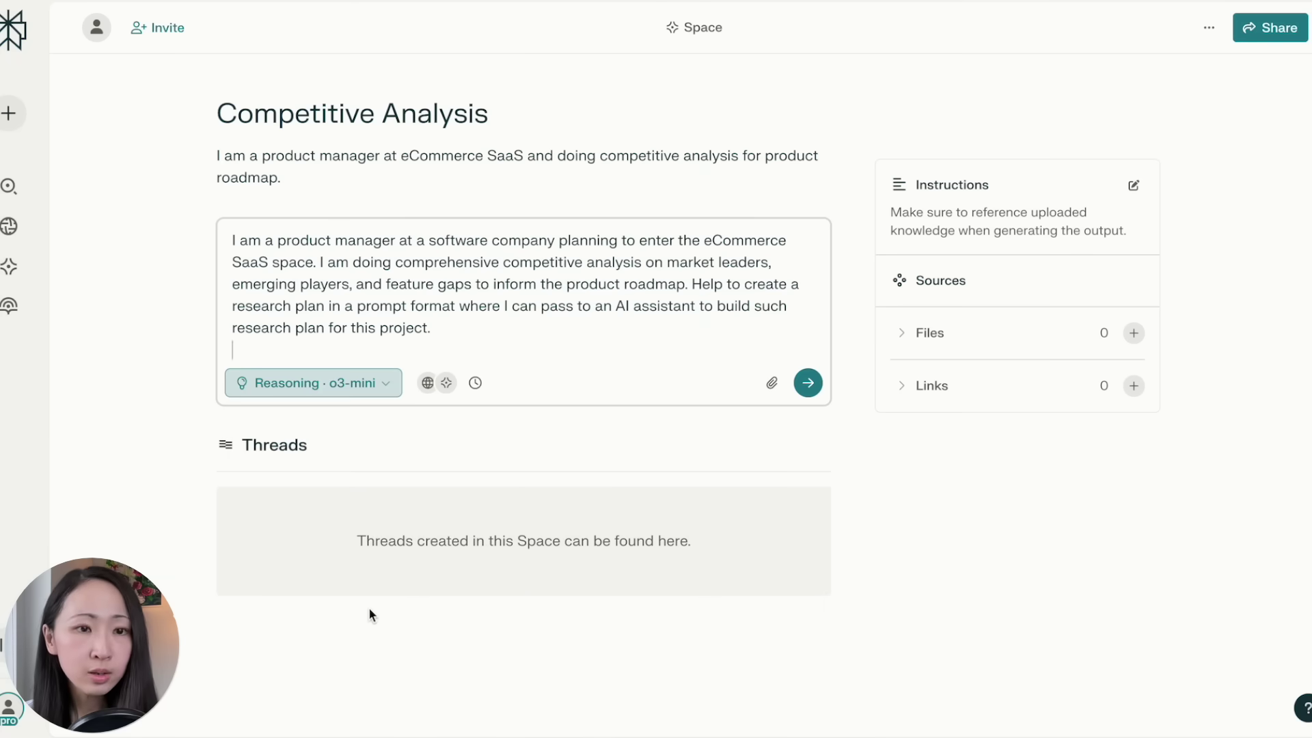
Step: Turn off the Web and This Space sources and submit the research plan prompt
{"action": "left_click", "coordinate": [447, 385]}
{"action": "left_click", "coordinate": [668, 423]}
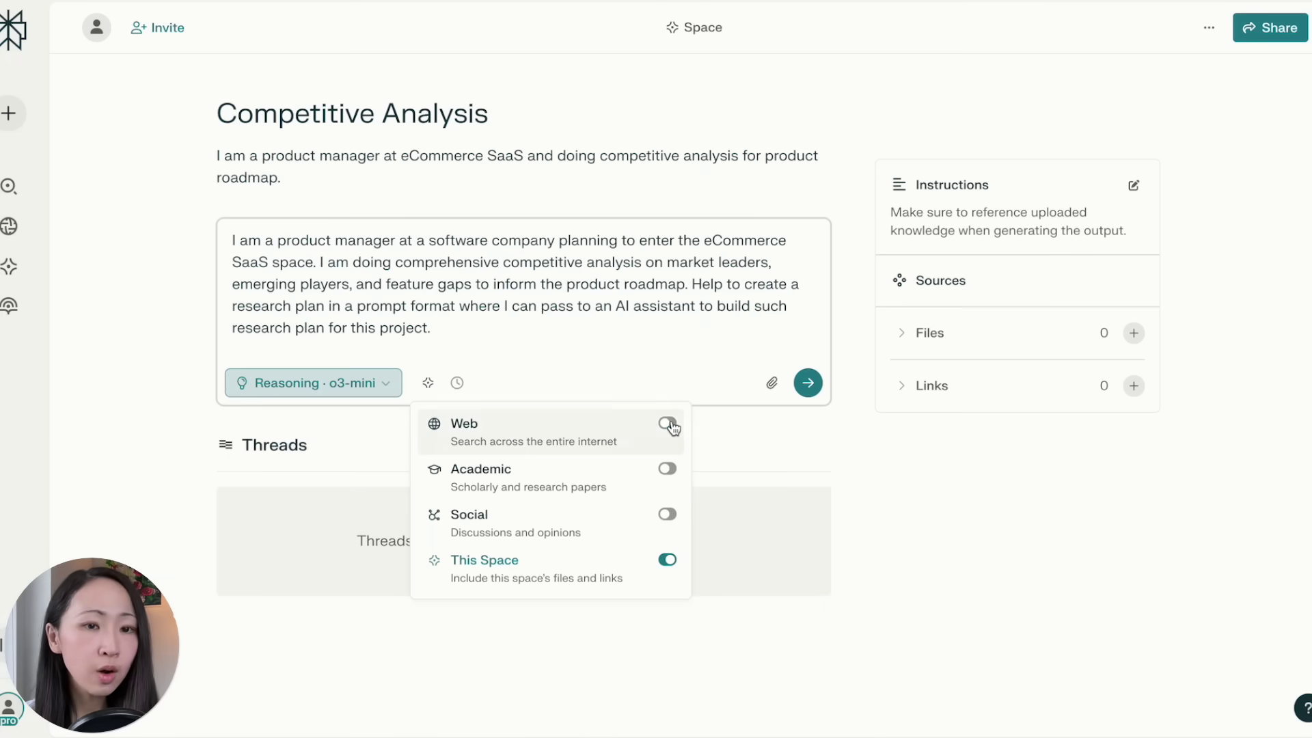
{"action": "left_click", "coordinate": [668, 560]}
{"action": "left_click", "coordinate": [977, 559]}
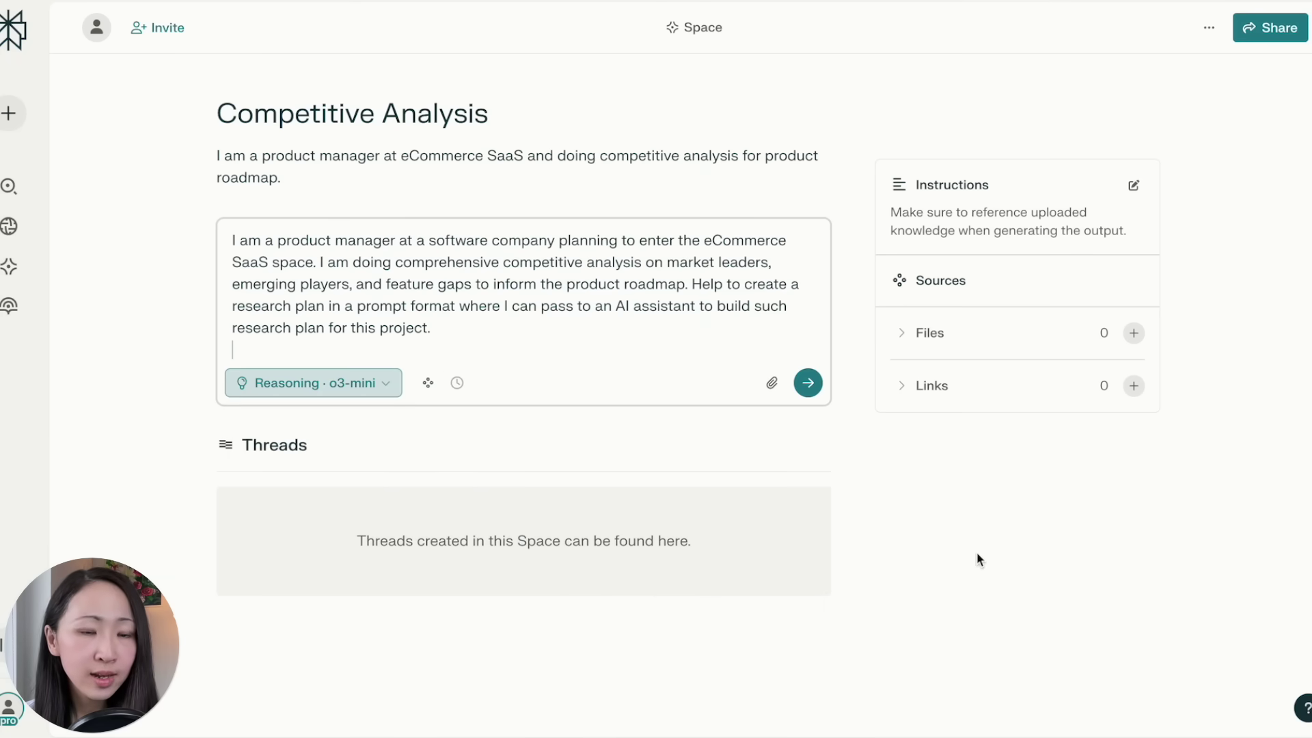
{"action": "left_click", "coordinate": [808, 384]}
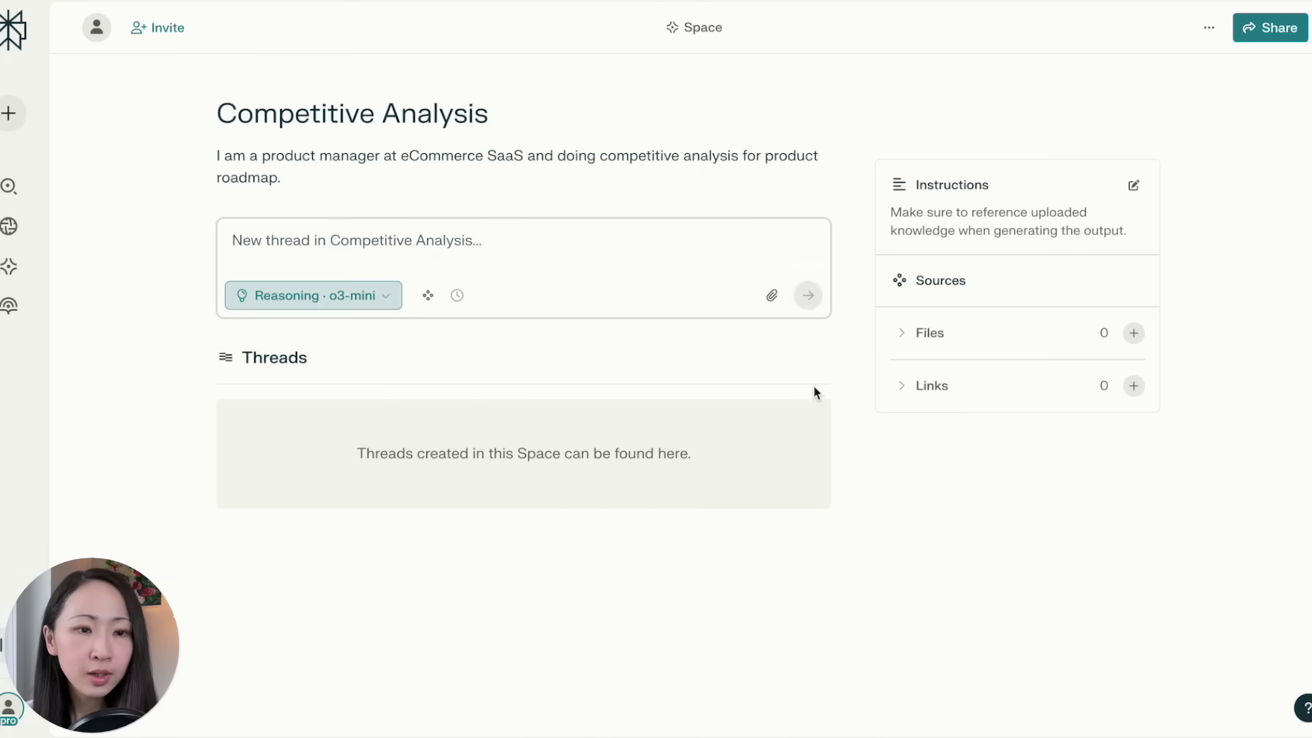
Step: Review the generated research plan from the project goal through the optional deep dive, and export it
{"action": "scroll", "coordinate": [1019, 370], "scroll_direction": "down", "scroll_amount": 6}
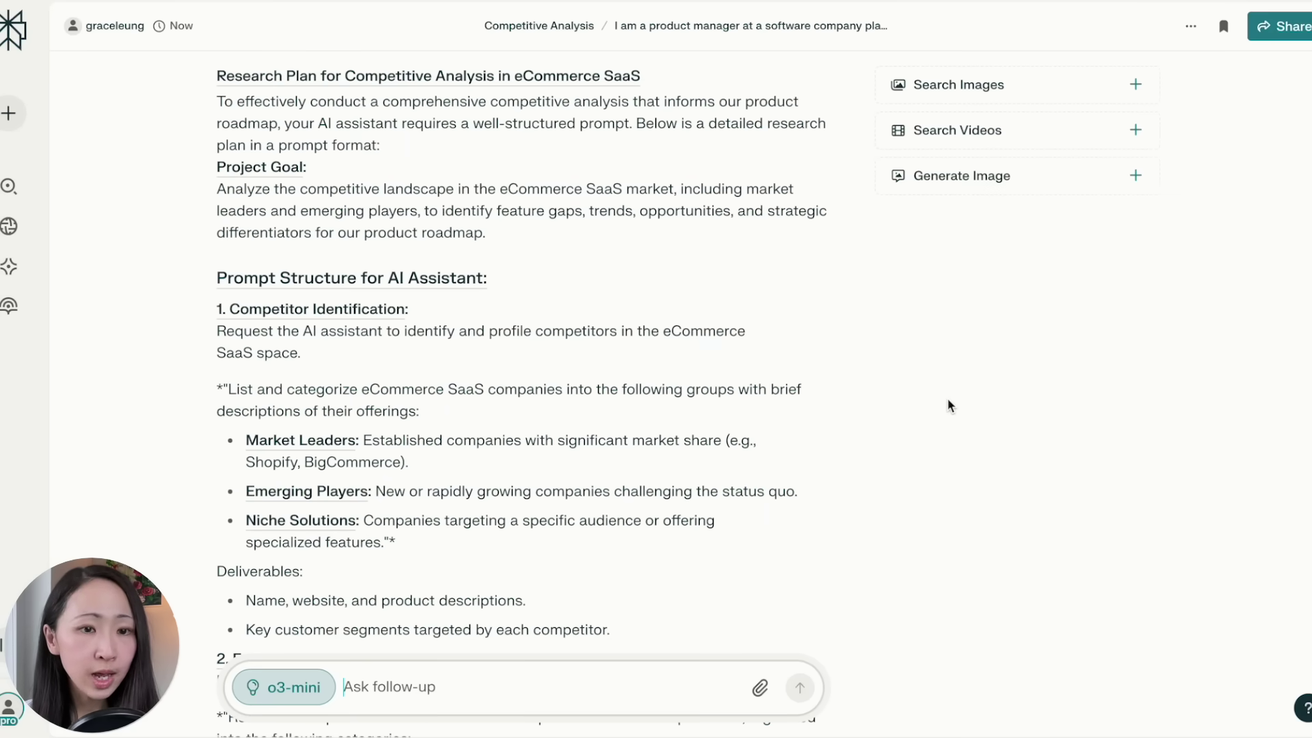
{"action": "scroll", "coordinate": [947, 405], "scroll_direction": "down", "scroll_amount": 2}
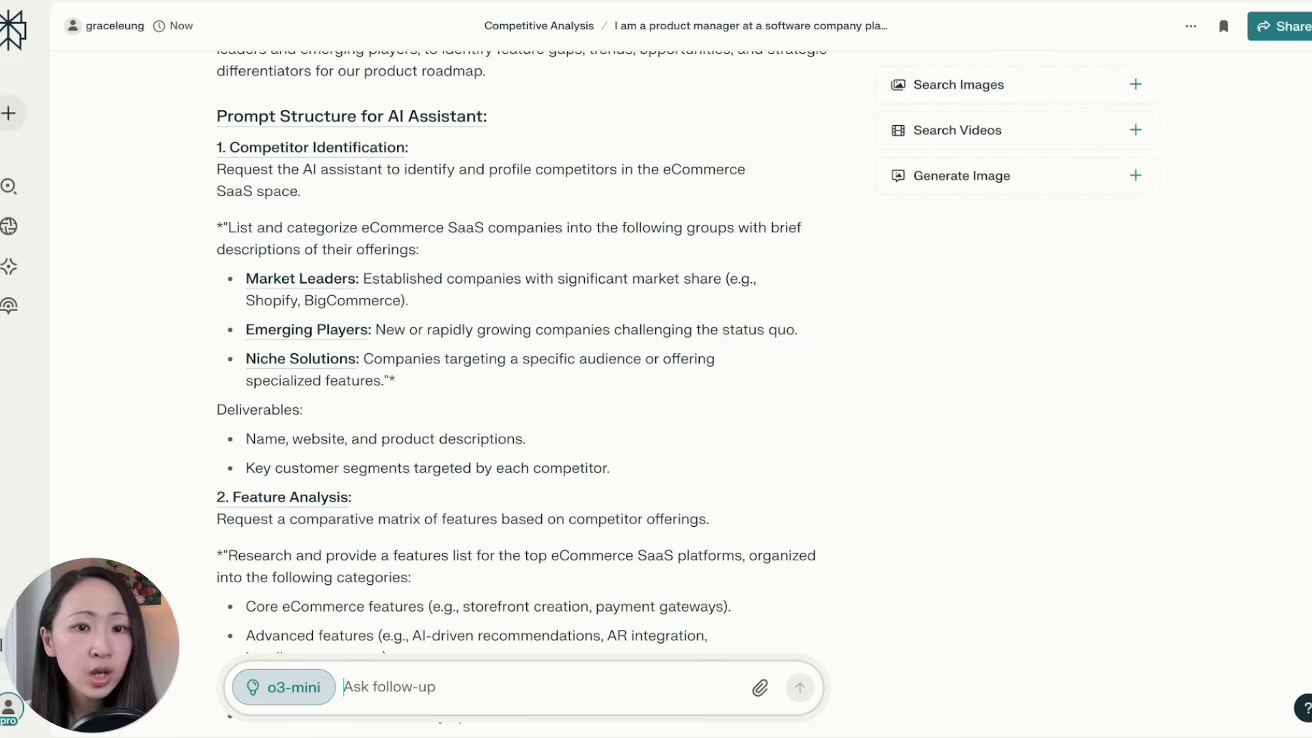
{"action": "scroll", "coordinate": [516, 389], "scroll_direction": "down", "scroll_amount": 11}
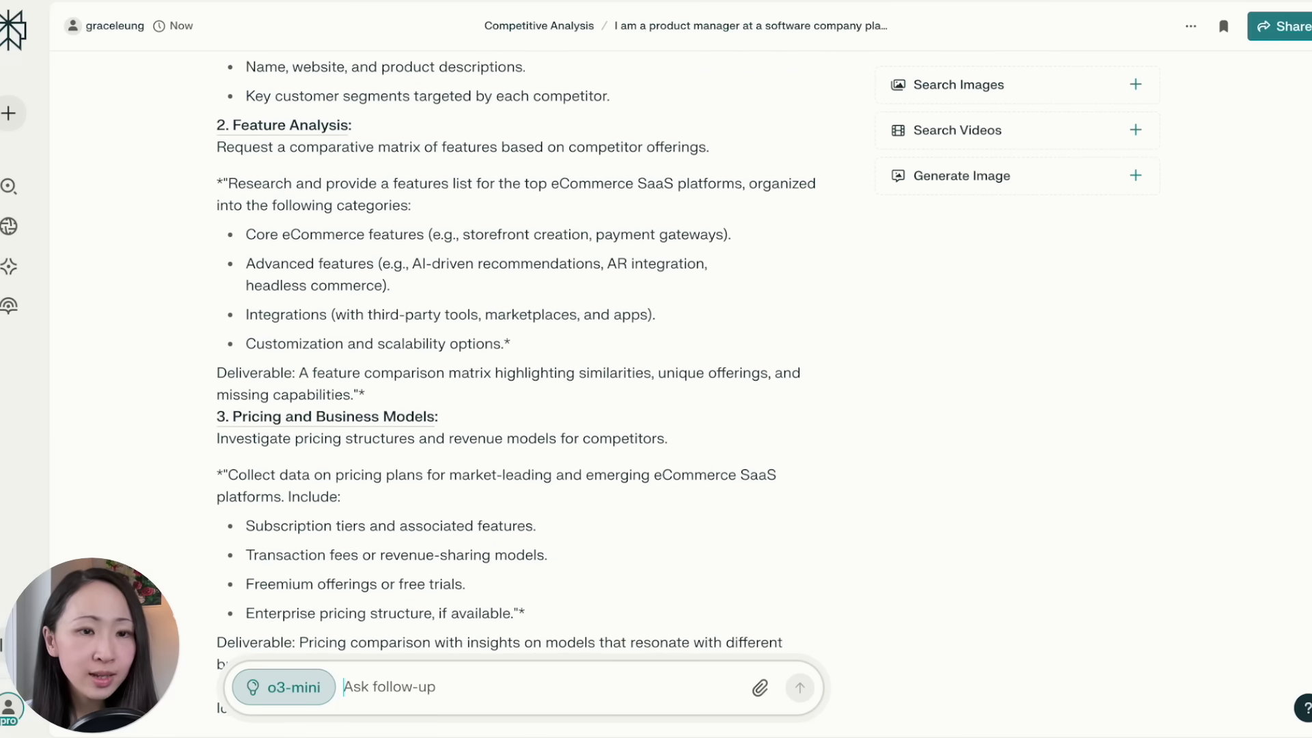
{"action": "scroll", "coordinate": [351, 618], "scroll_direction": "down", "scroll_amount": 10}
{"action": "left_click", "coordinate": [350, 618]}
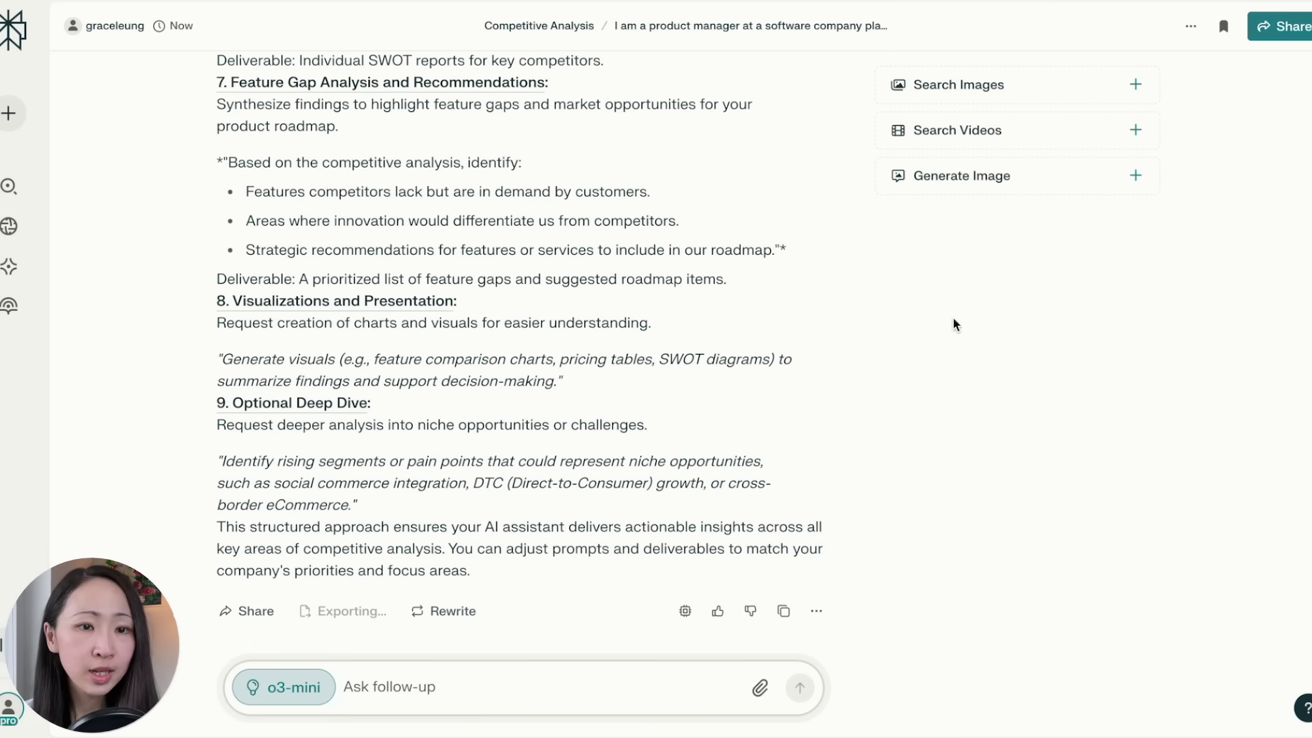
{"action": "scroll", "coordinate": [1017, 161], "scroll_direction": "down", "scroll_amount": 3}
{"action": "scroll", "coordinate": [1017, 162], "scroll_direction": "up", "scroll_amount": 4}
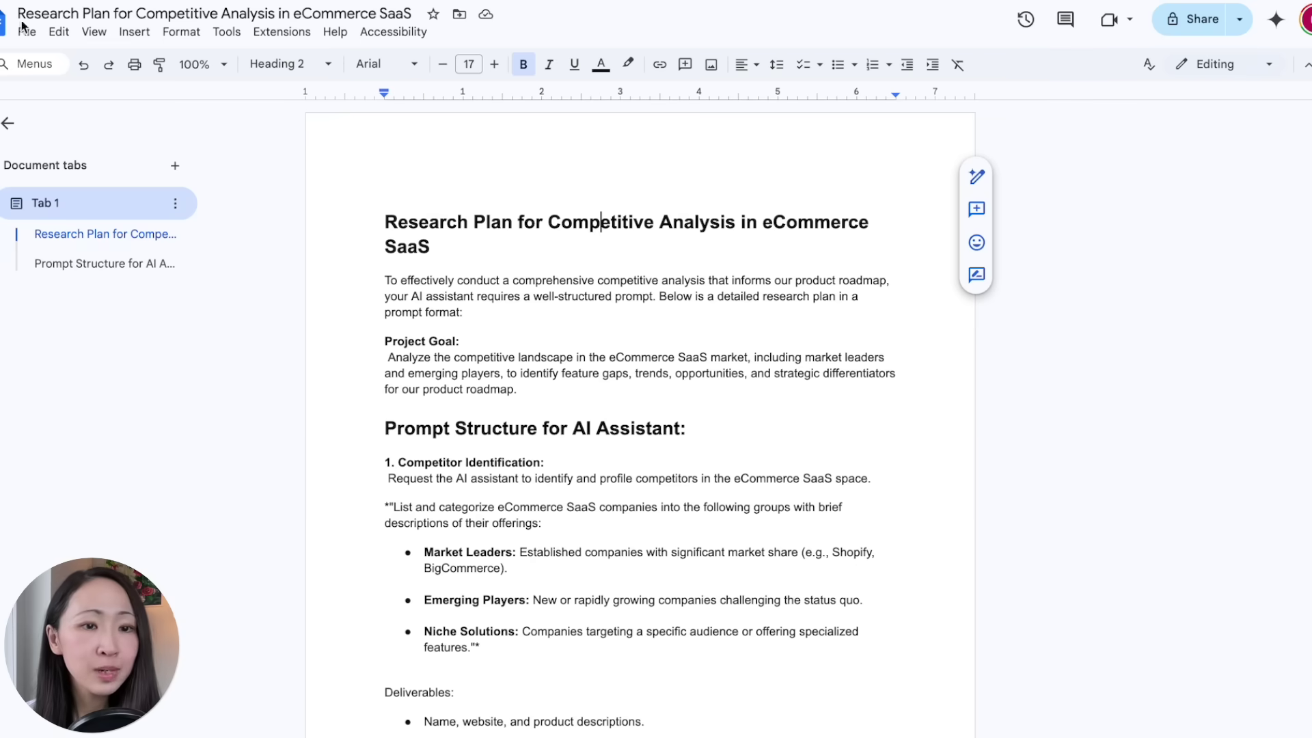
Step: Download the research plan from Google Docs as a PDF document and look through the resulting file
{"action": "left_click", "coordinate": [26, 32]}
{"action": "mouse_move", "coordinate": [69, 203]}
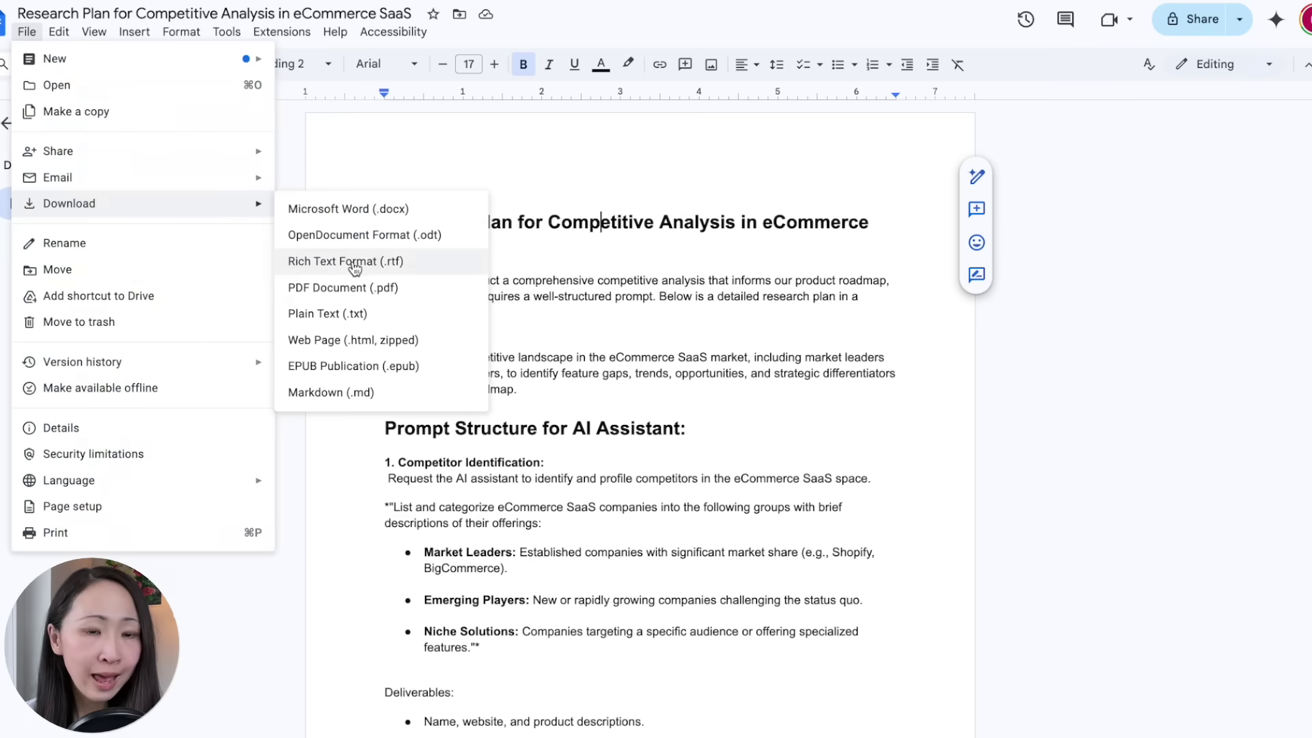
{"action": "left_click", "coordinate": [369, 285]}
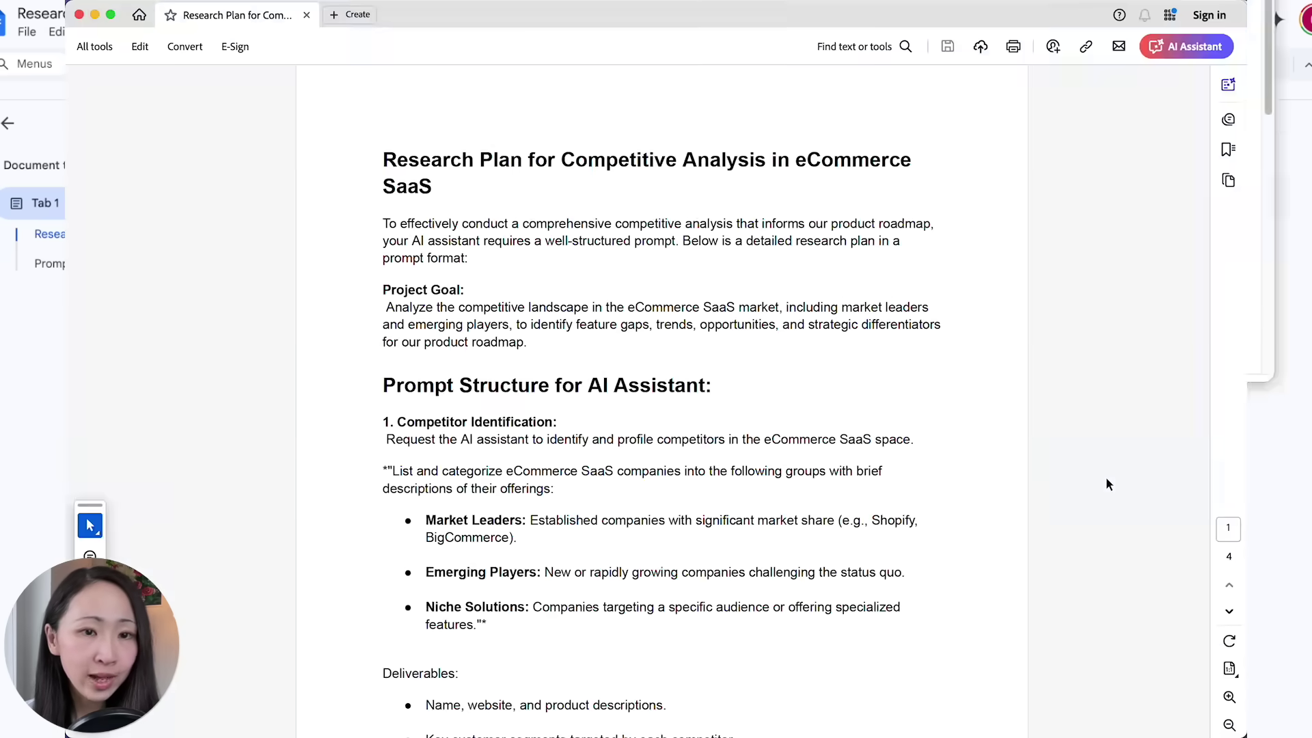
{"action": "scroll", "coordinate": [1106, 477], "scroll_direction": "down", "scroll_amount": 7}
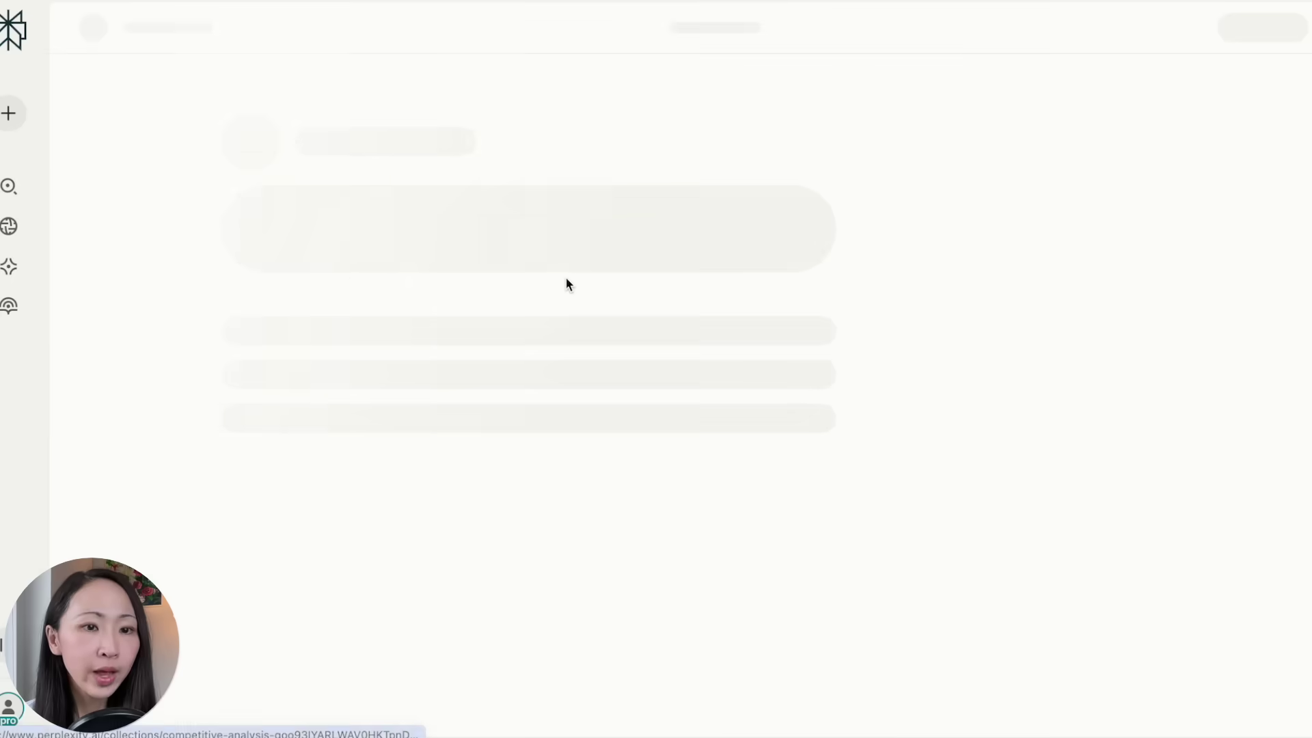
Step: In the Competitive Analysis Space, attach Research Plan.pdf, request a clean, structured, ready-to-use template for the final competitive analysis report, and review the answer
{"action": "type", "text": "Based on the research plan, propose a clean, structured template for the final competitive analysis report that can be shared across my team or stakeholders. Output it as a ready-to-use template."}
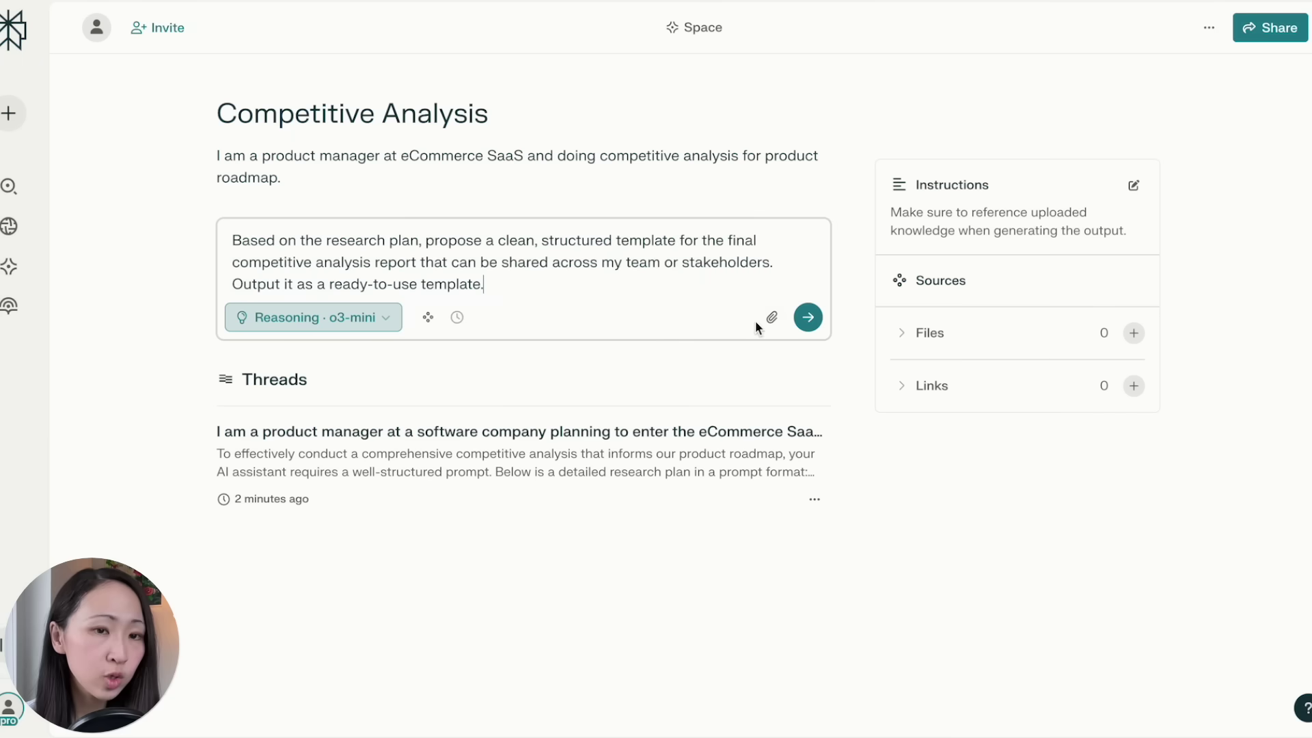
{"action": "mouse_move", "coordinate": [772, 318]}
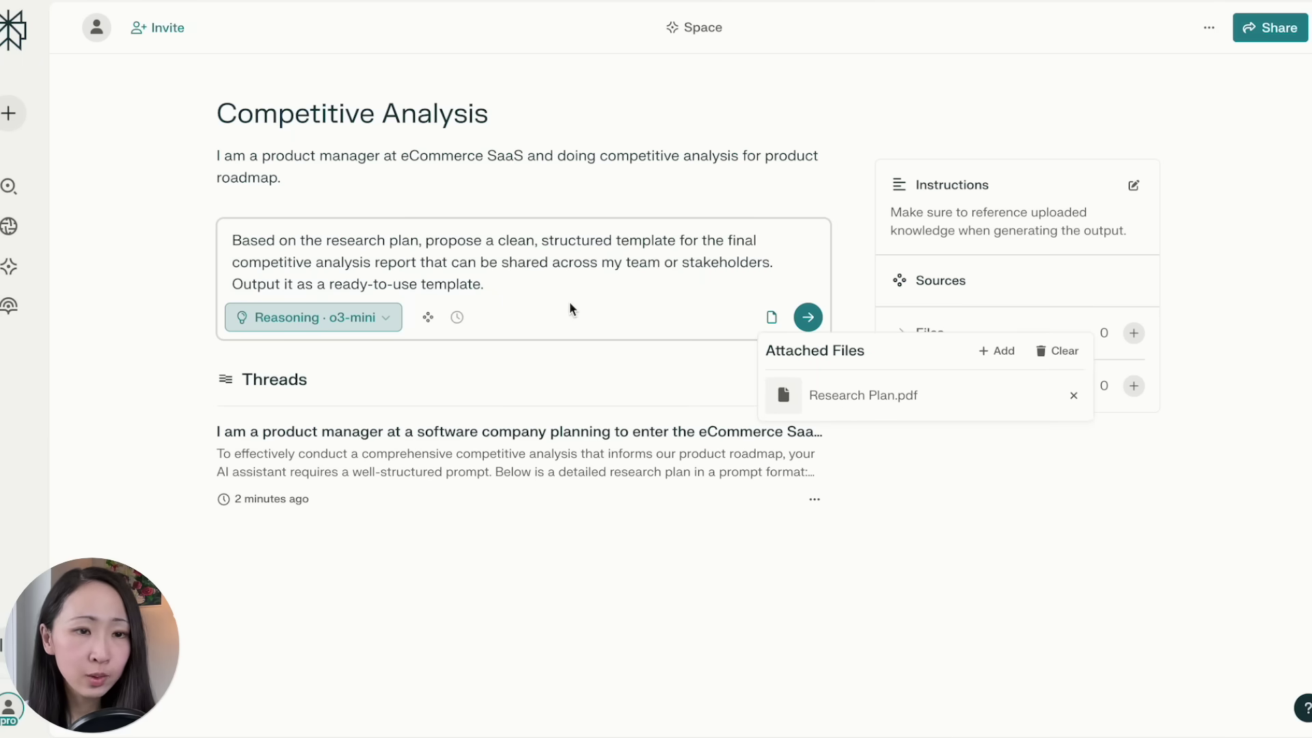
{"action": "left_click", "coordinate": [427, 317]}
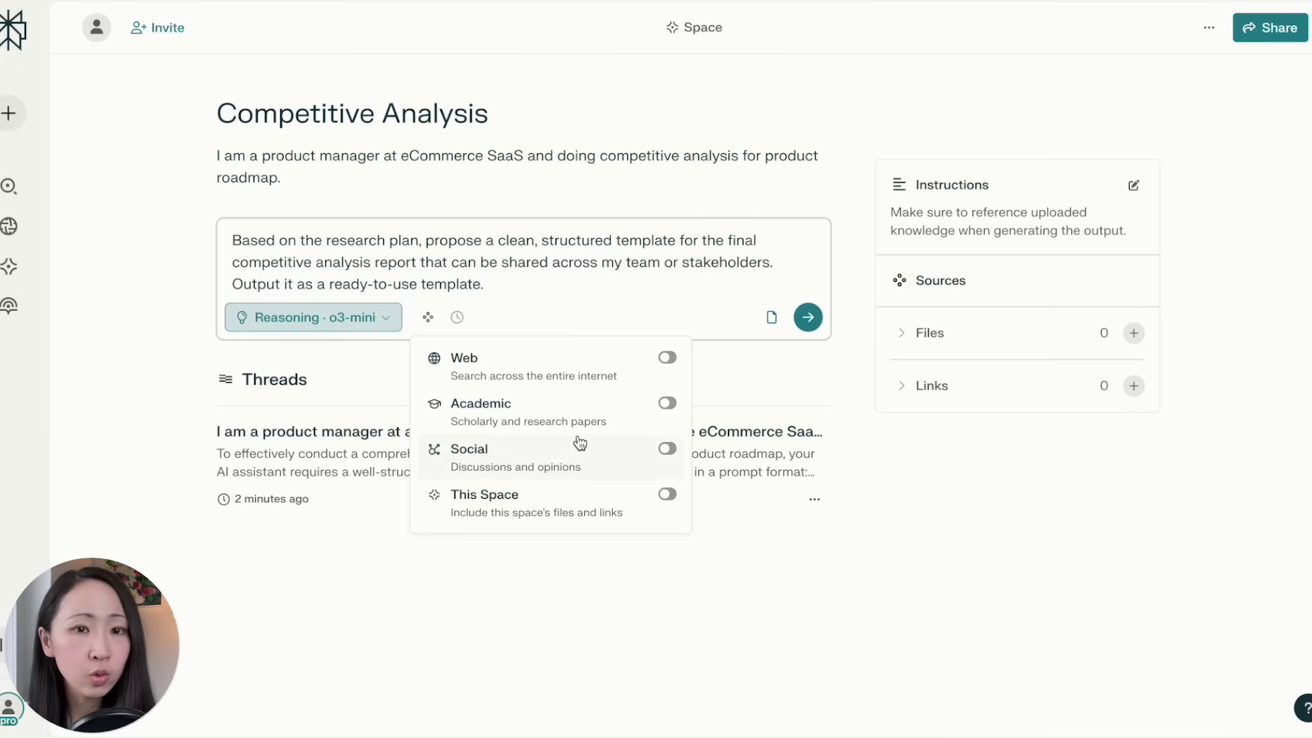
{"action": "left_click", "coordinate": [808, 318]}
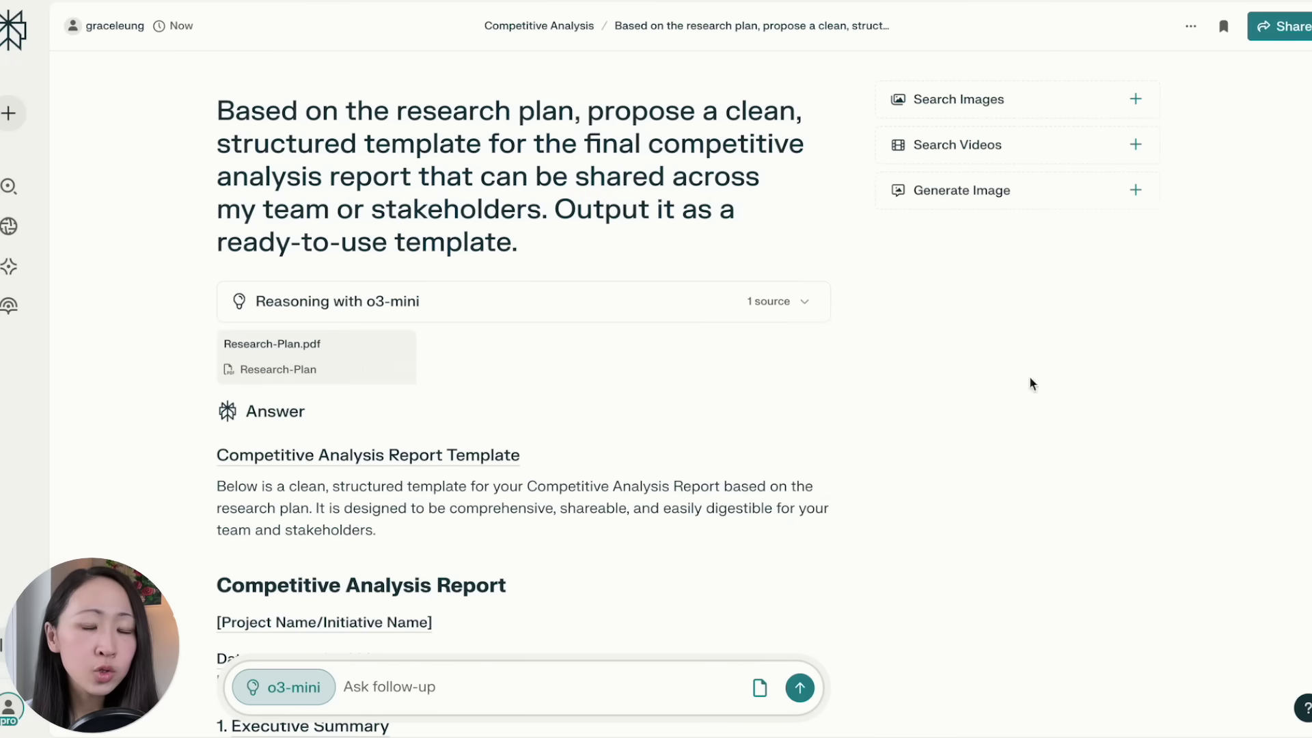
{"action": "scroll", "coordinate": [523, 410], "scroll_direction": "down", "scroll_amount": 4}
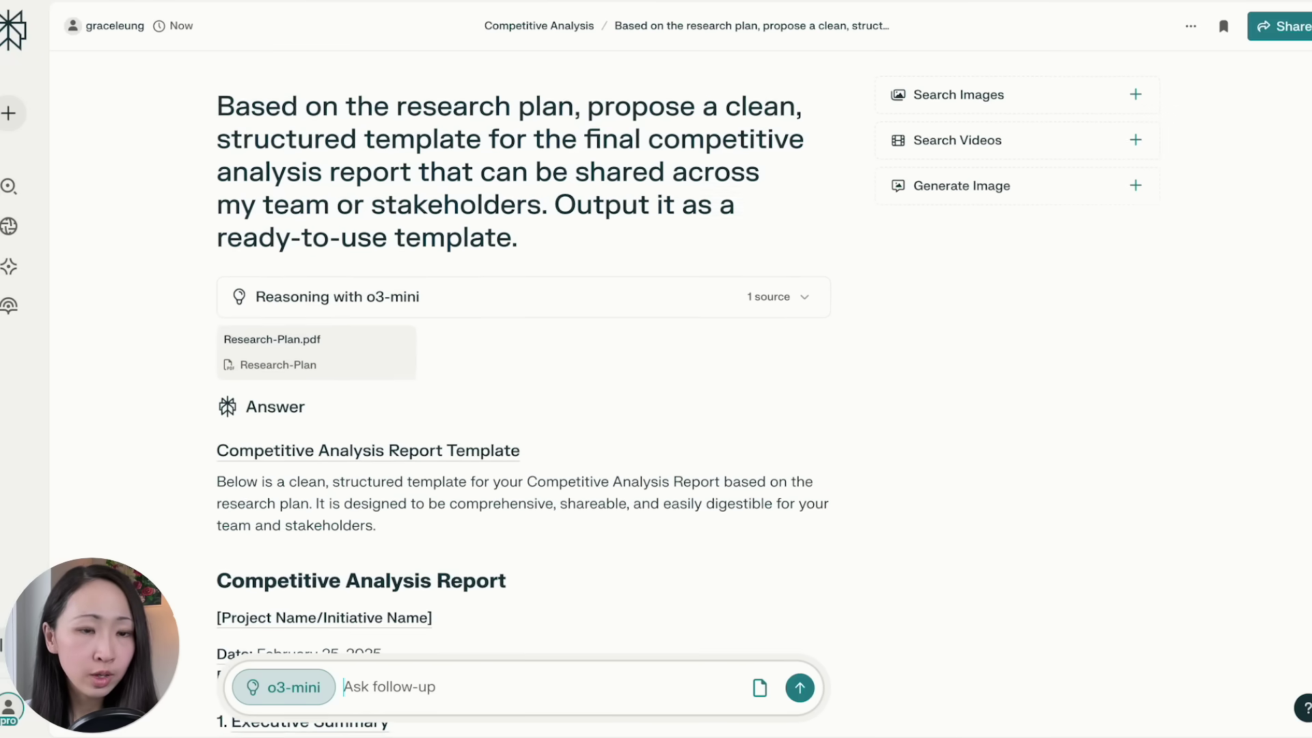
Step: Look through the generated competitive analysis report template, and download its Google Docs copy as a PDF document
{"action": "scroll", "coordinate": [707, 273], "scroll_direction": "down", "scroll_amount": 3}
{"action": "scroll", "coordinate": [707, 274], "scroll_direction": "down", "scroll_amount": 1}
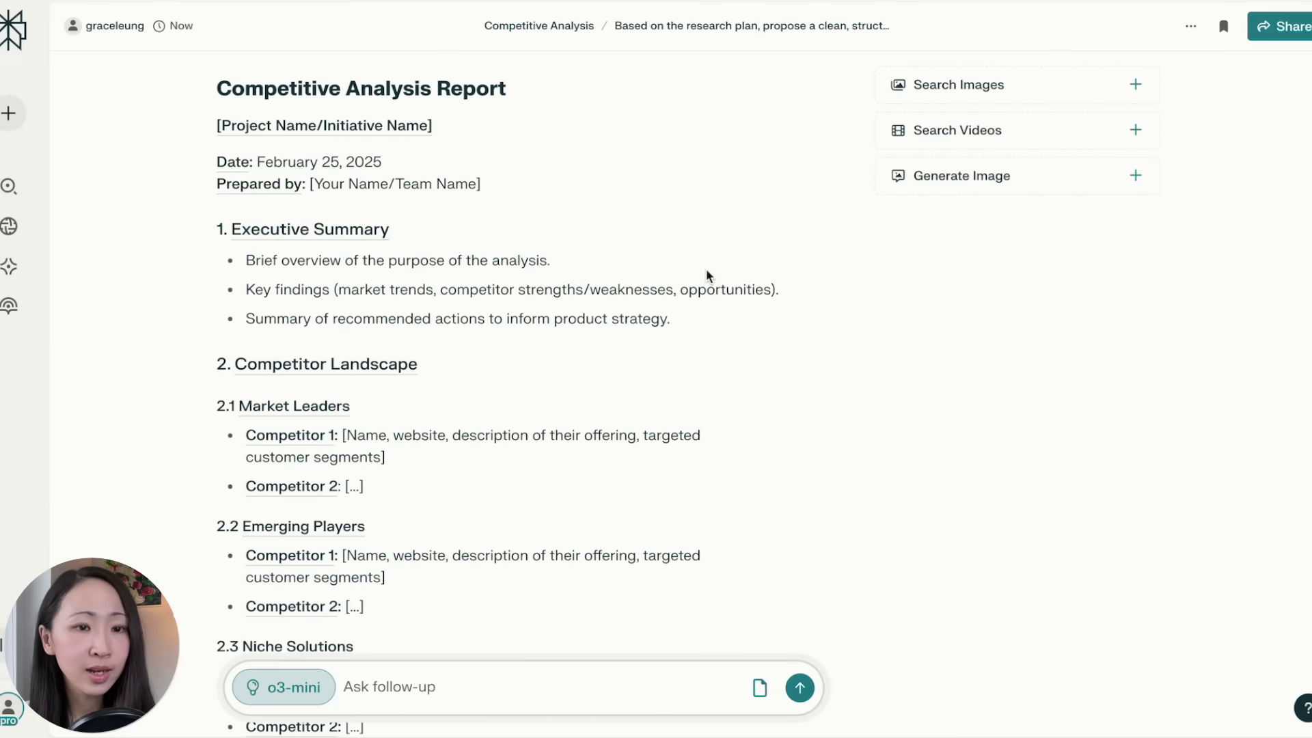
{"action": "scroll", "coordinate": [726, 222], "scroll_direction": "down", "scroll_amount": 2}
{"action": "scroll", "coordinate": [747, 234], "scroll_direction": "down", "scroll_amount": 1}
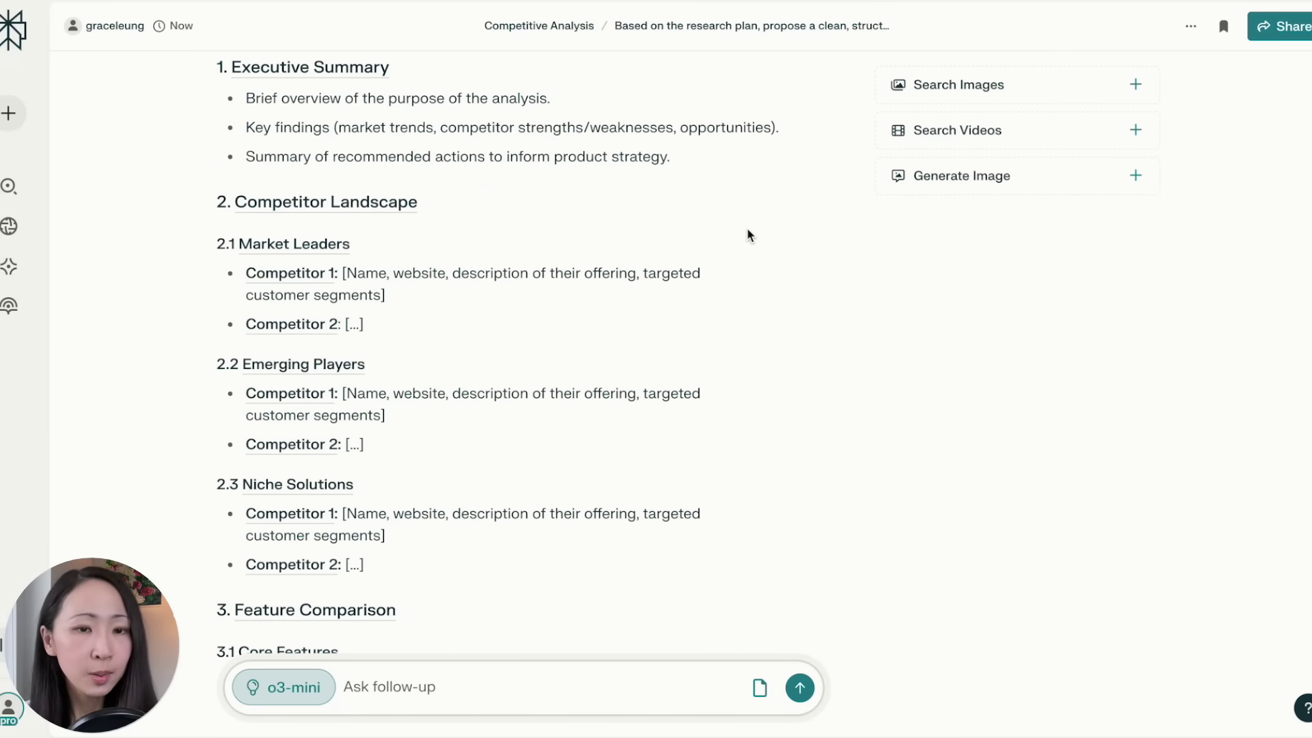
{"action": "scroll", "coordinate": [869, 243], "scroll_direction": "down", "scroll_amount": 8}
{"action": "scroll", "coordinate": [847, 244], "scroll_direction": "down", "scroll_amount": 10}
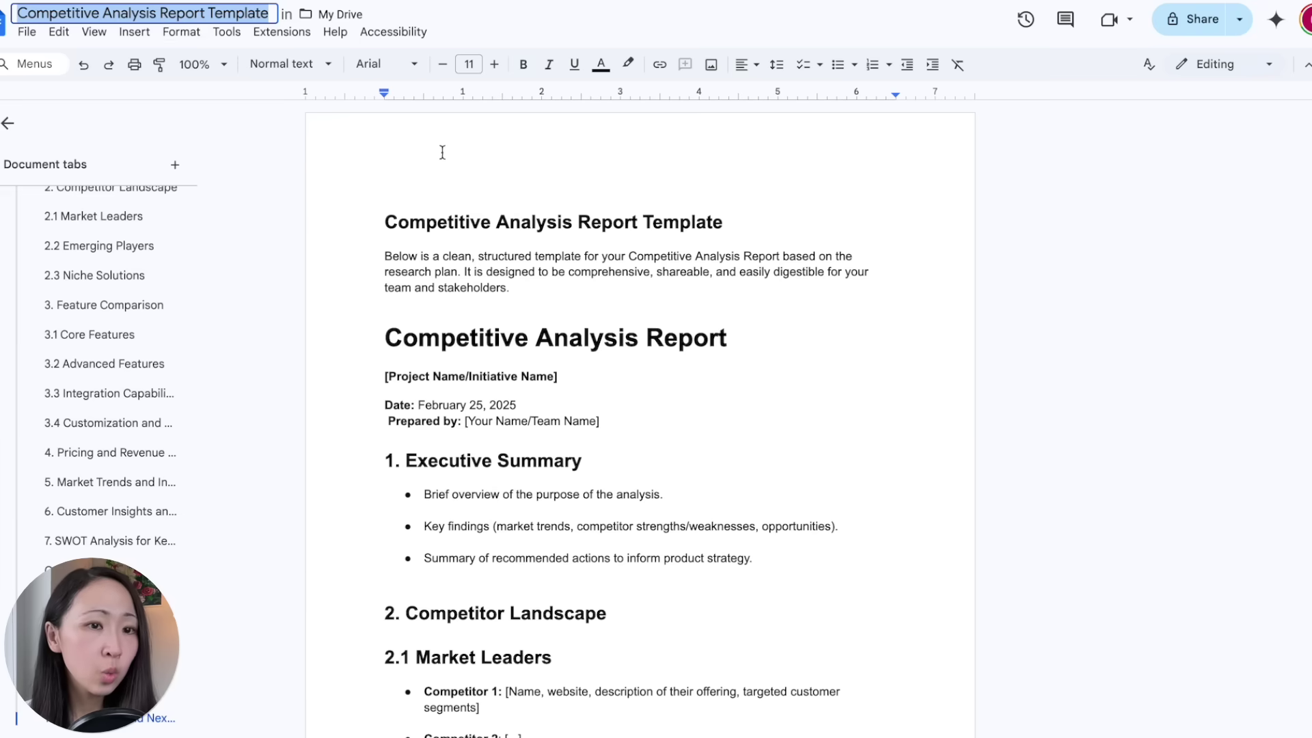
{"action": "left_click", "coordinate": [27, 32]}
{"action": "mouse_move", "coordinate": [153, 204]}
{"action": "left_click", "coordinate": [343, 287]}
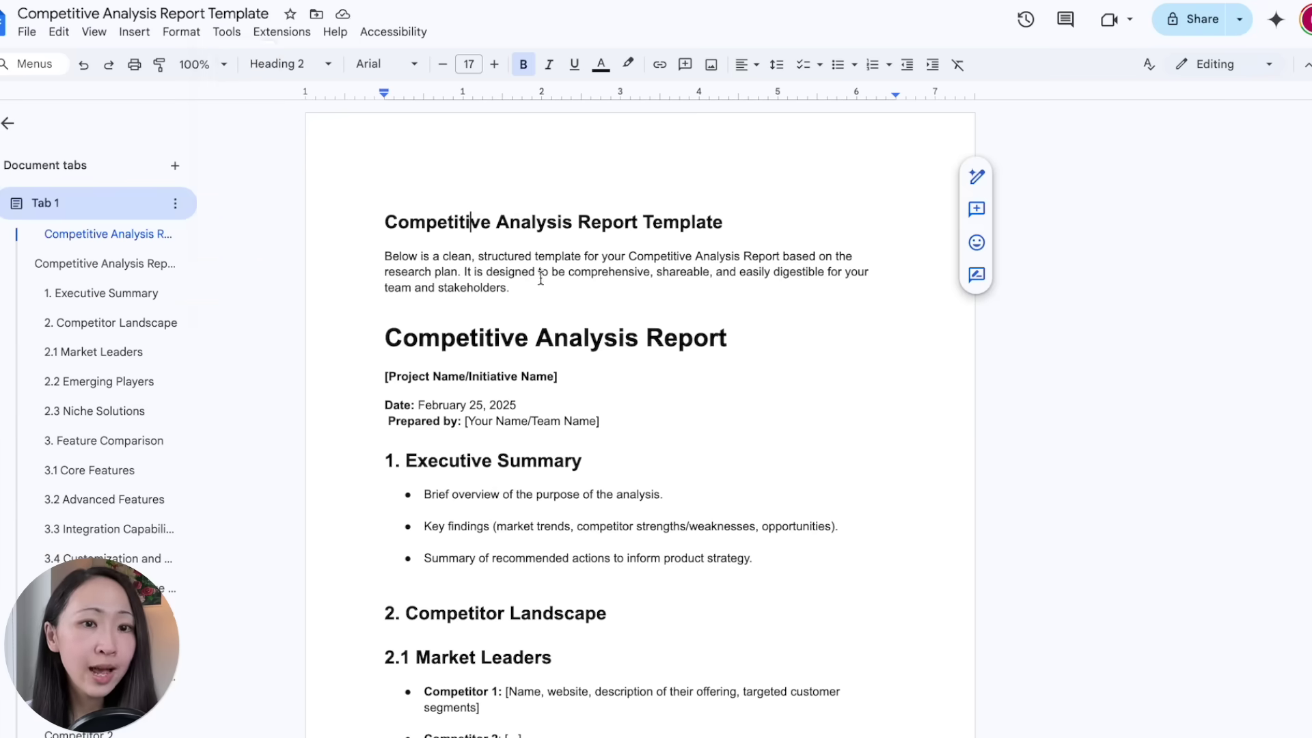
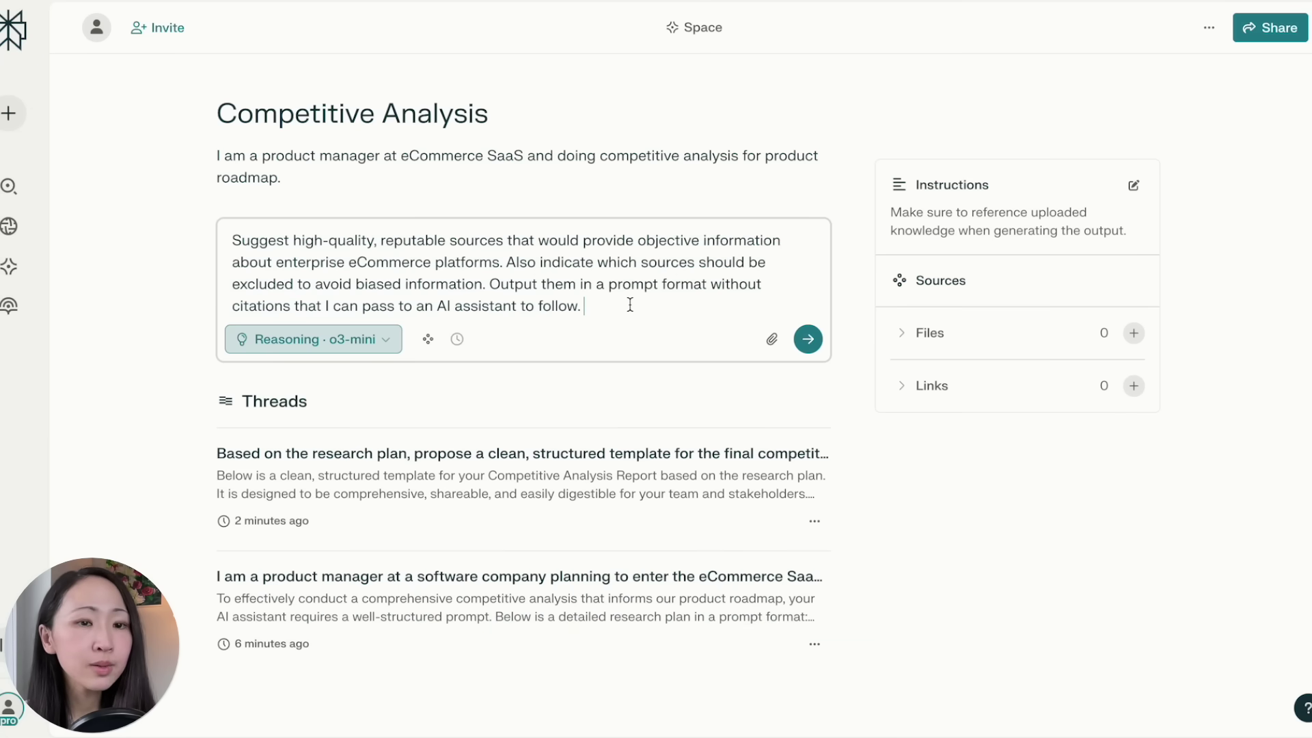
Step: Switch the source-suggestion prompt to Pro Search, turn on the Web, Academic, Social and This Space sources, and submit it
{"action": "left_click", "coordinate": [346, 342]}
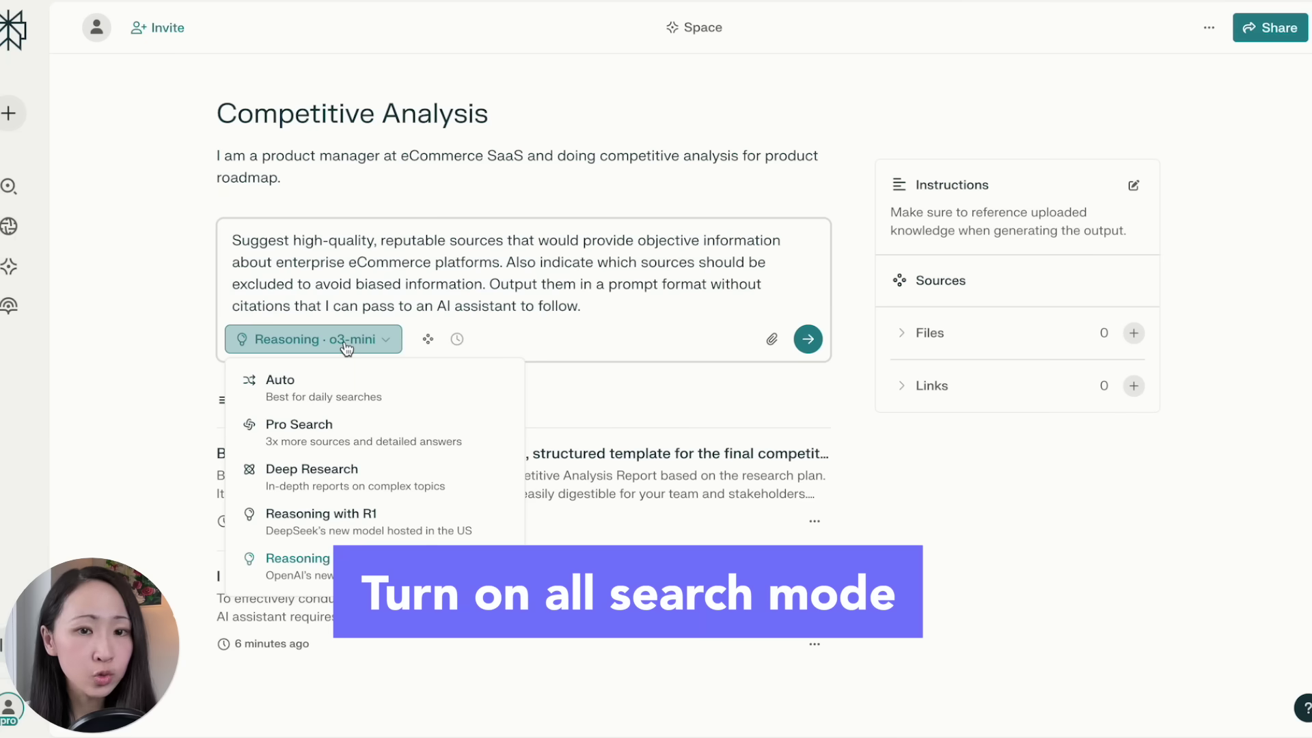
{"action": "left_click", "coordinate": [356, 432]}
{"action": "left_click", "coordinate": [329, 340]}
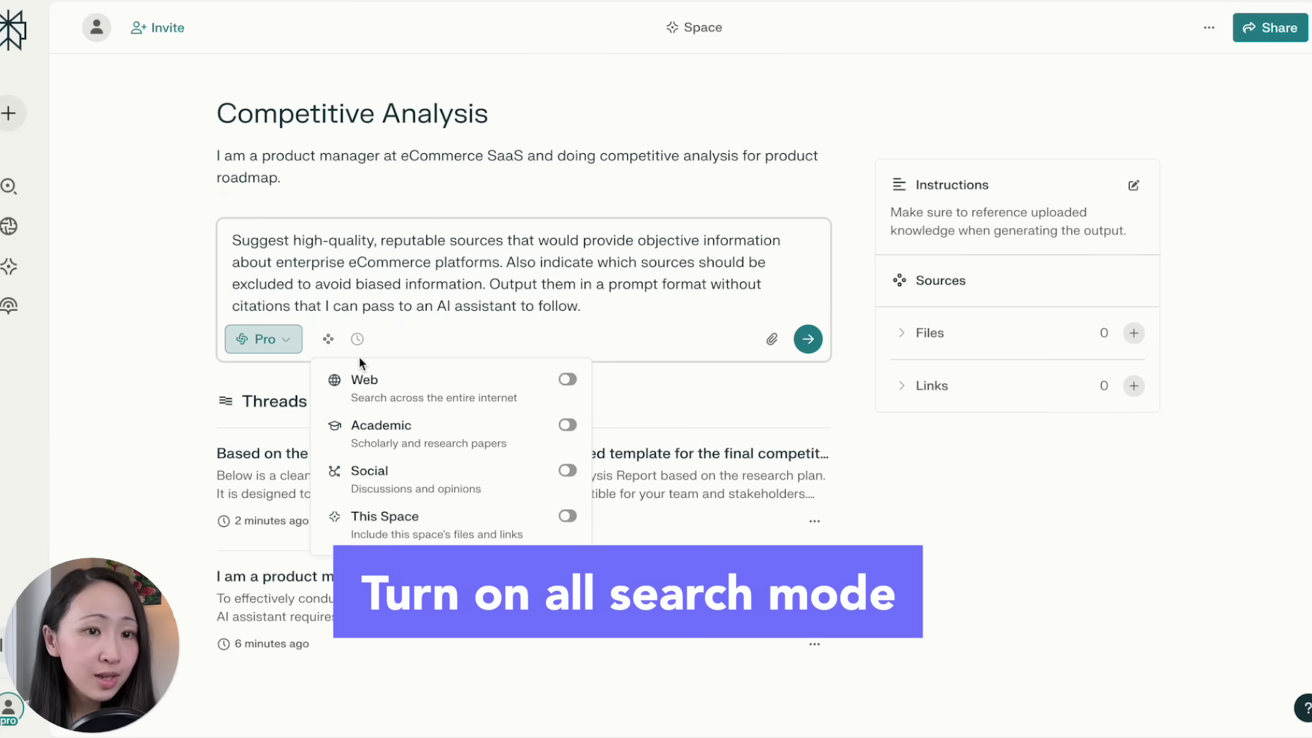
{"action": "left_click", "coordinate": [567, 380]}
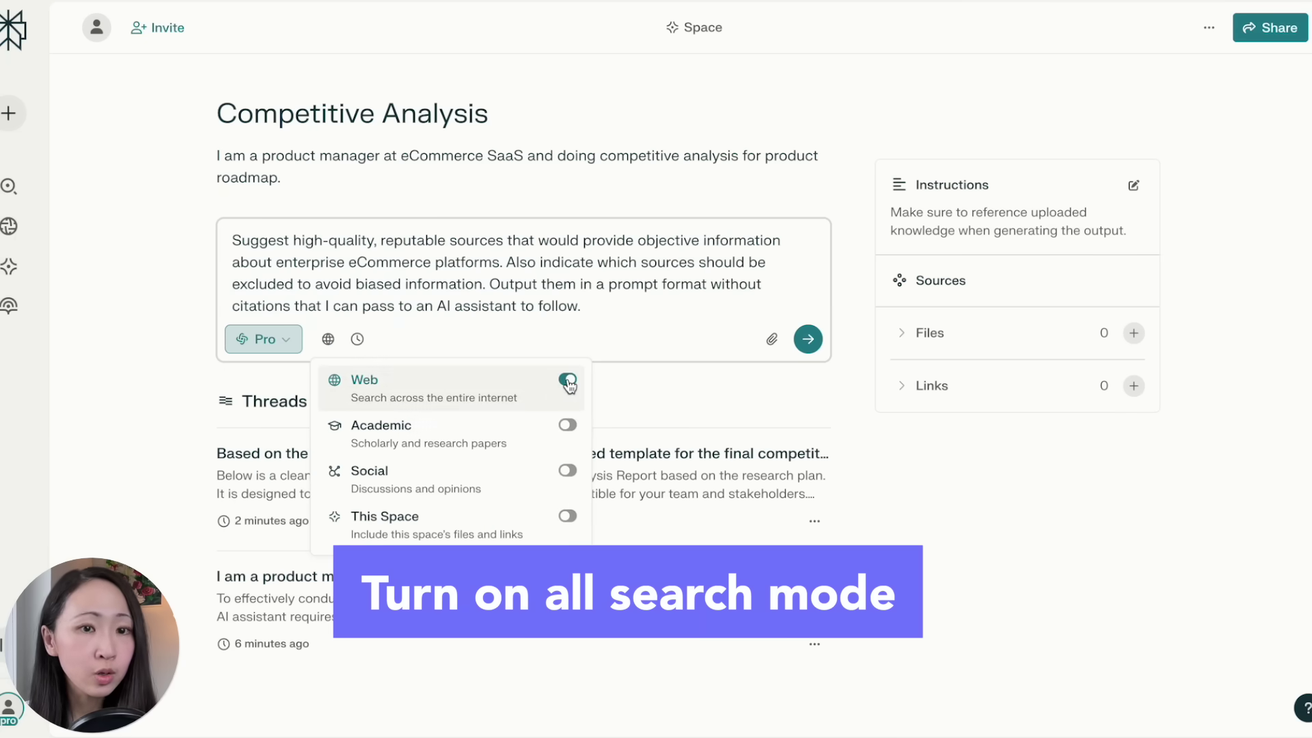
{"action": "left_click", "coordinate": [567, 472]}
{"action": "left_click", "coordinate": [568, 425]}
{"action": "left_click", "coordinate": [567, 516]}
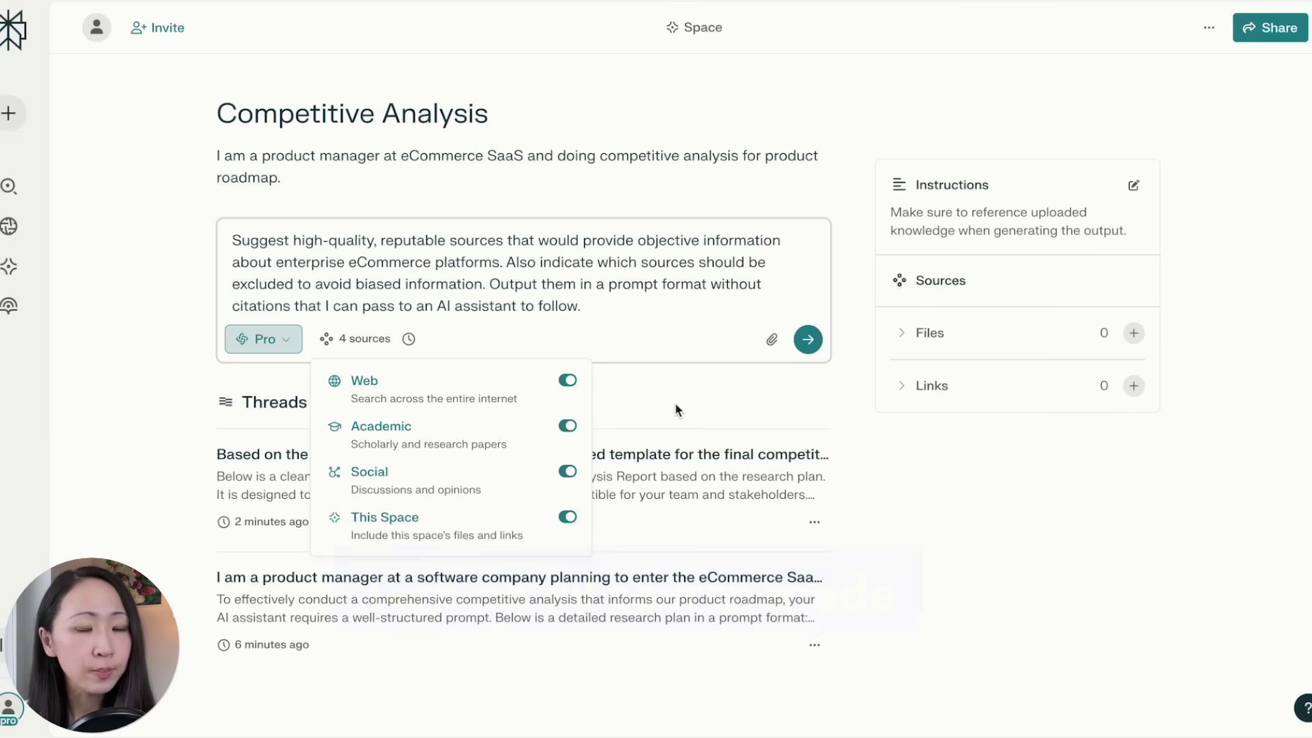
{"action": "left_click", "coordinate": [808, 339]}
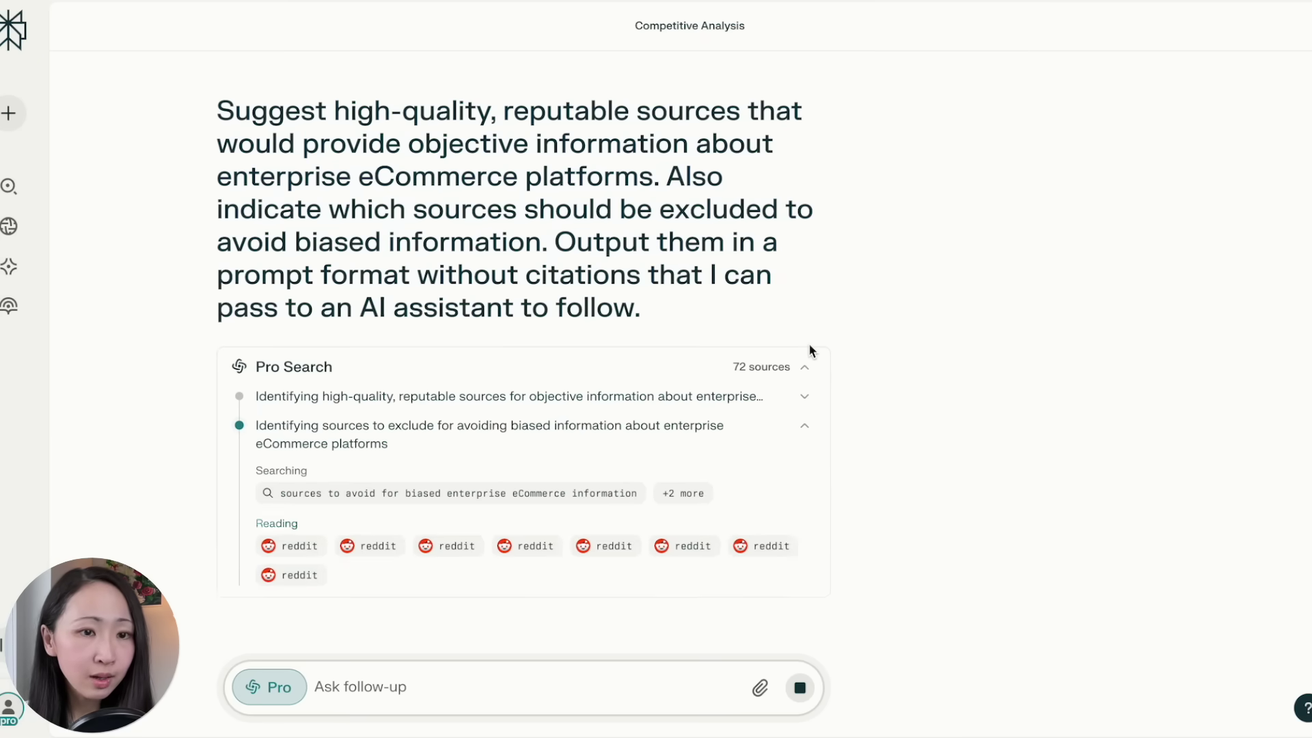
Step: Review the answer's recommended sources for enterprise eCommerce platforms and its list of sources to avoid
{"action": "scroll", "coordinate": [675, 547], "scroll_direction": "down", "scroll_amount": 6}
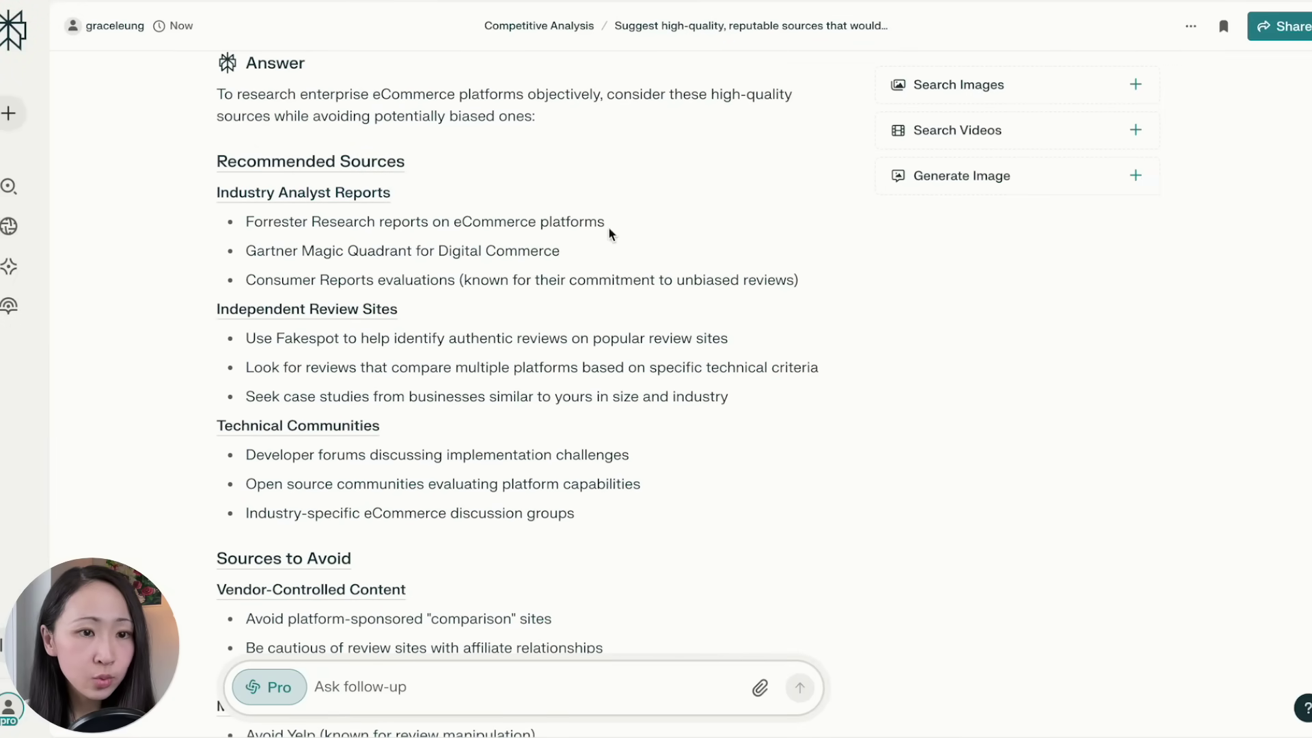
{"action": "scroll", "coordinate": [725, 376], "scroll_direction": "down", "scroll_amount": 3}
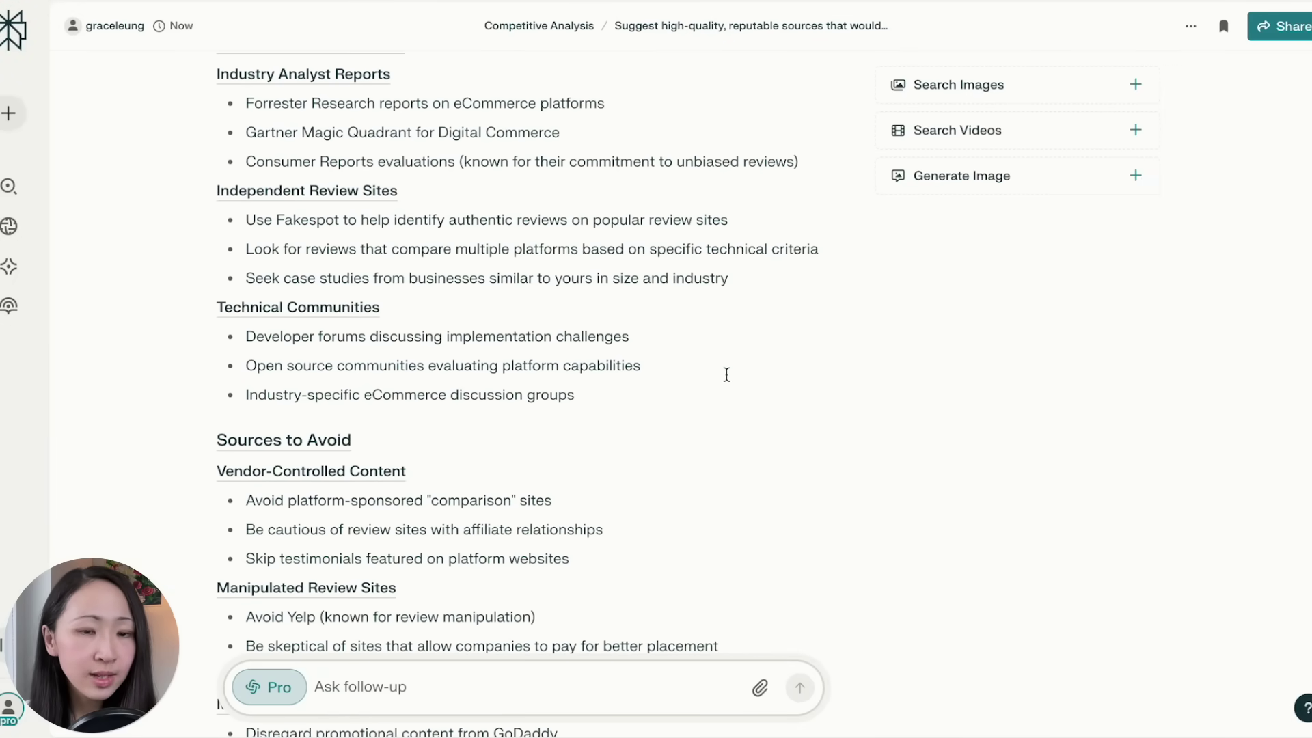
{"action": "scroll", "coordinate": [727, 375], "scroll_direction": "down", "scroll_amount": 4}
{"action": "scroll", "coordinate": [732, 375], "scroll_direction": "up", "scroll_amount": 4}
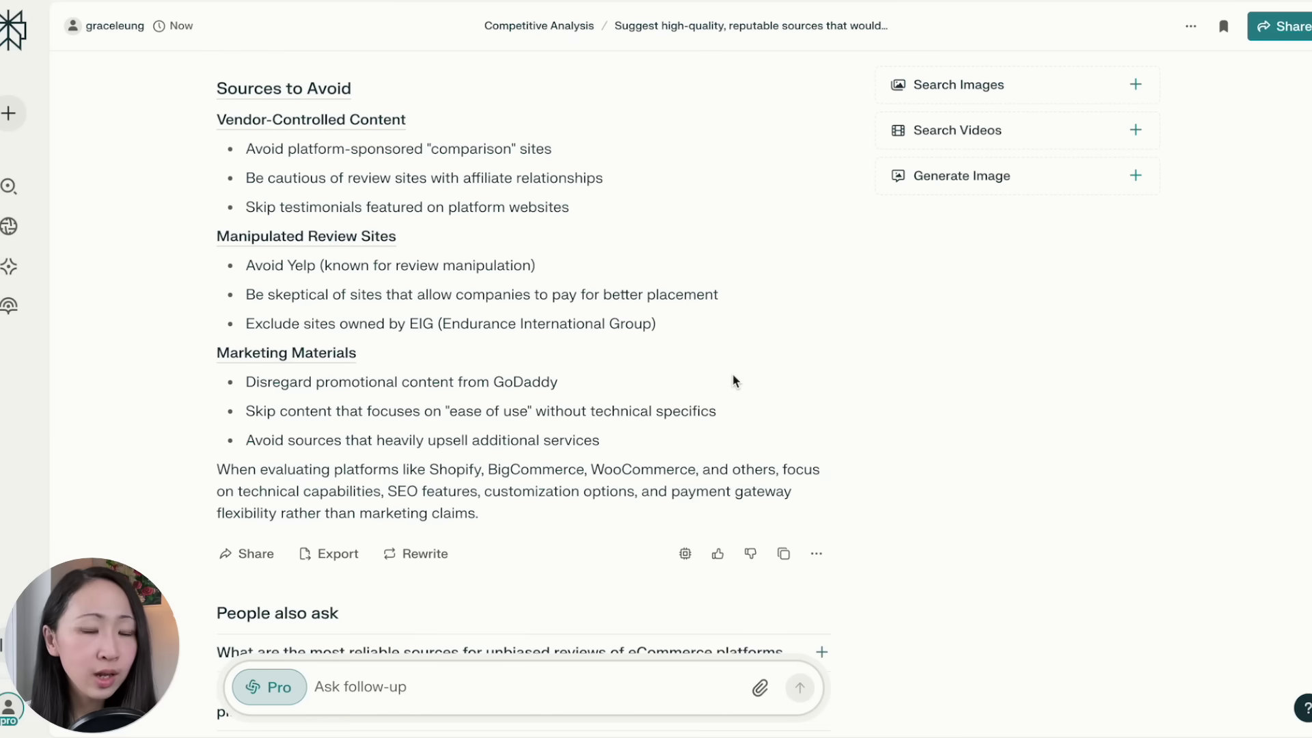
{"action": "scroll", "coordinate": [732, 375], "scroll_direction": "down", "scroll_amount": 4}
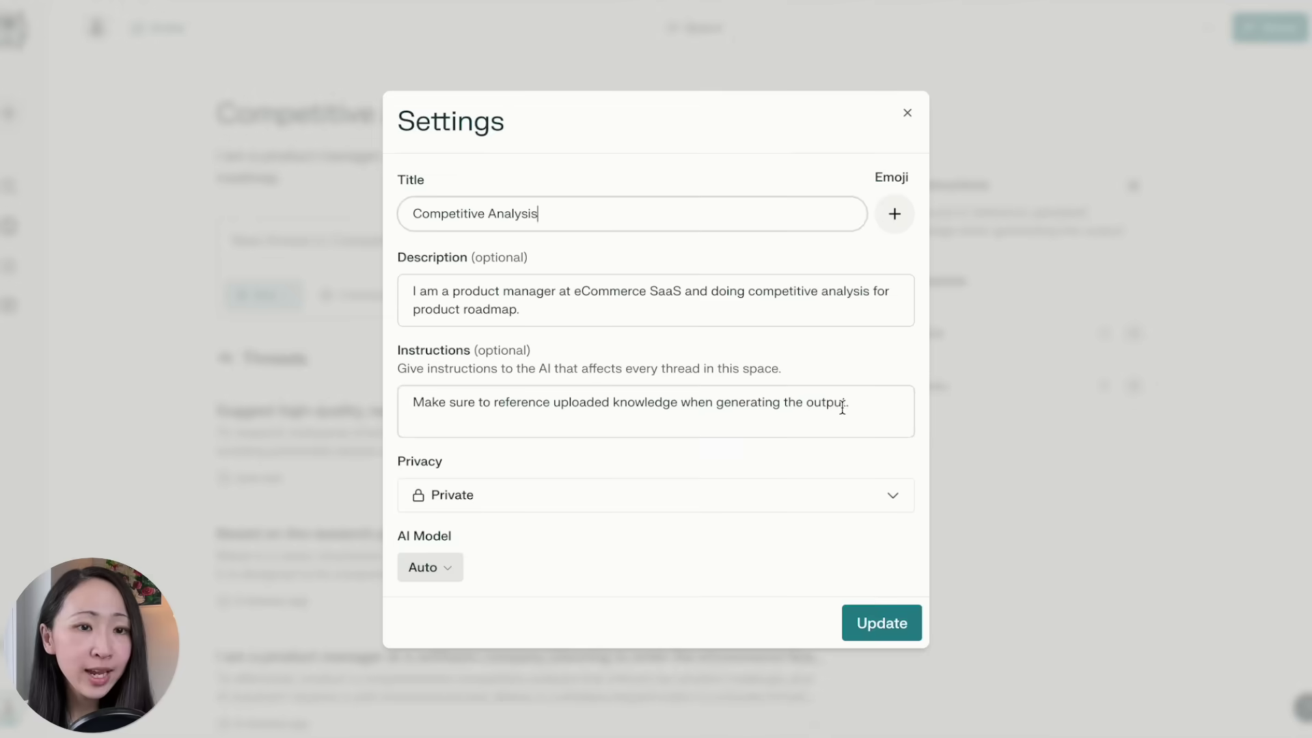
Step: Append the suggested source guidance to the Competitive Analysis Space's instructions without its Citations section, and update the Space
{"action": "left_click", "coordinate": [843, 409]}
{"action": "key", "text": "ctrl+v"}
{"action": "scroll", "coordinate": [591, 487], "scroll_direction": "up", "scroll_amount": 15}
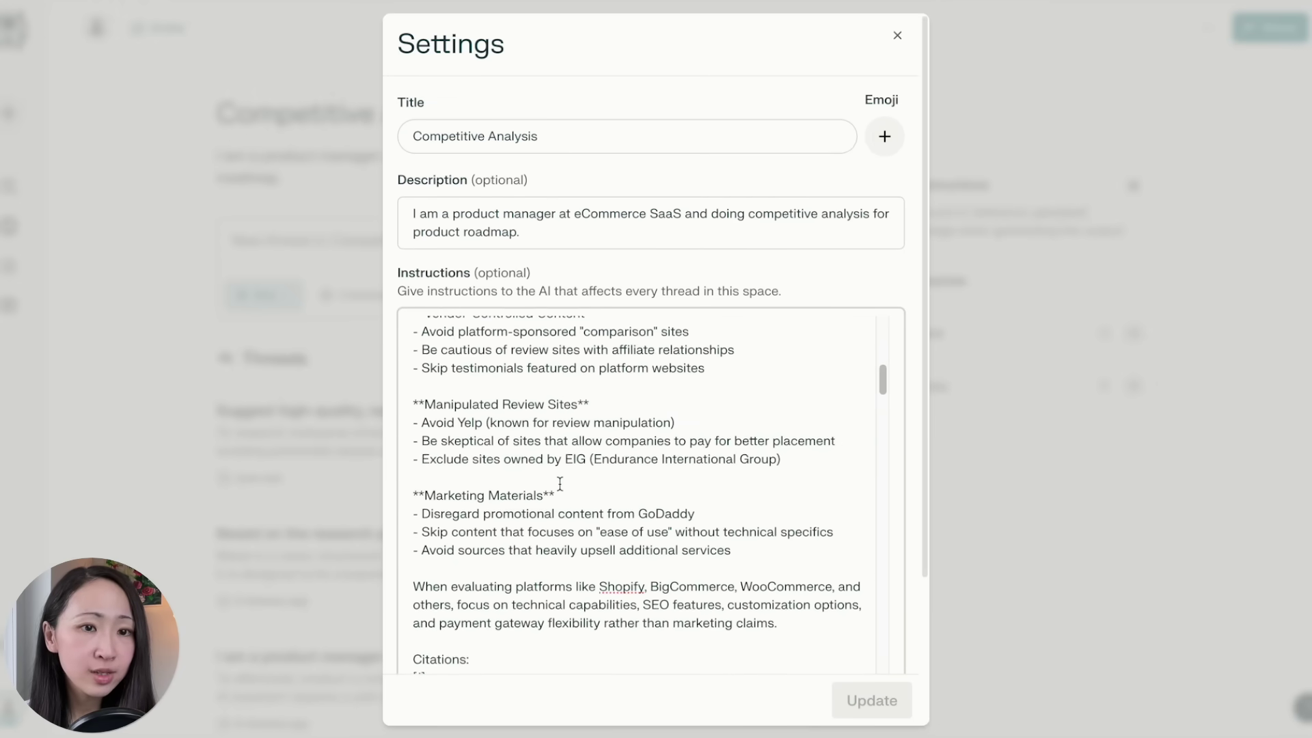
{"action": "key", "text": "ctrl+shift+End"}
{"action": "key", "text": "Delete"}
{"action": "scroll", "coordinate": [410, 445], "scroll_direction": "up", "scroll_amount": 10}
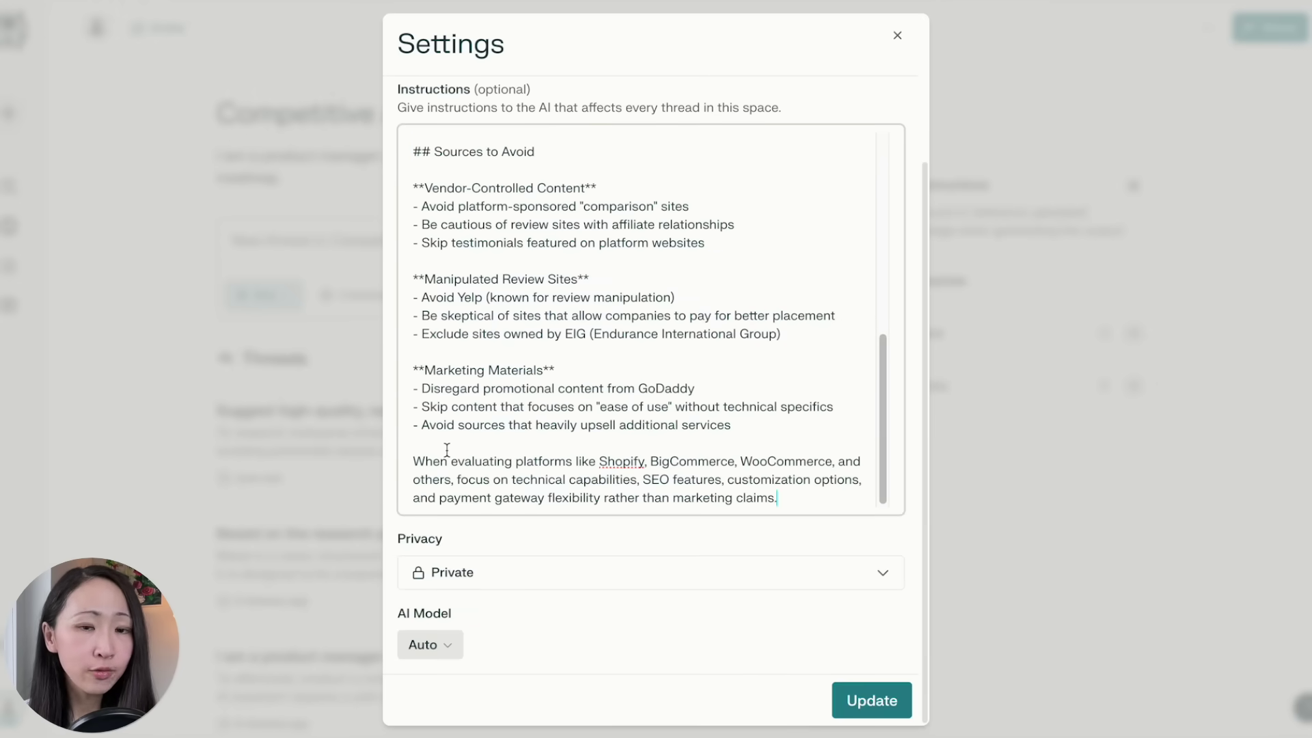
{"action": "scroll", "coordinate": [868, 356], "scroll_direction": "down", "scroll_amount": 3}
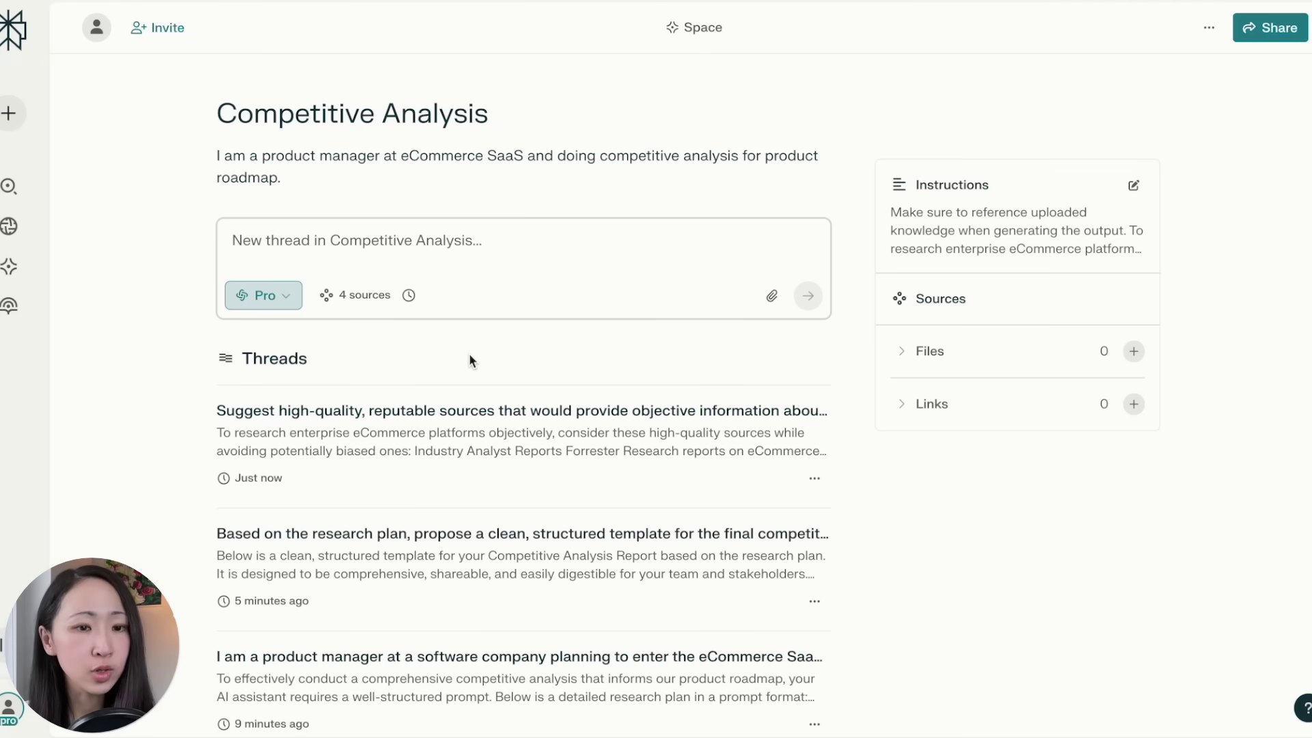
Step: Attach the research plan and report template PDFs, turn off the Social and Academic sources, and submit the plan execution prompt with Deep Research
{"action": "mouse_move", "coordinate": [771, 297]}
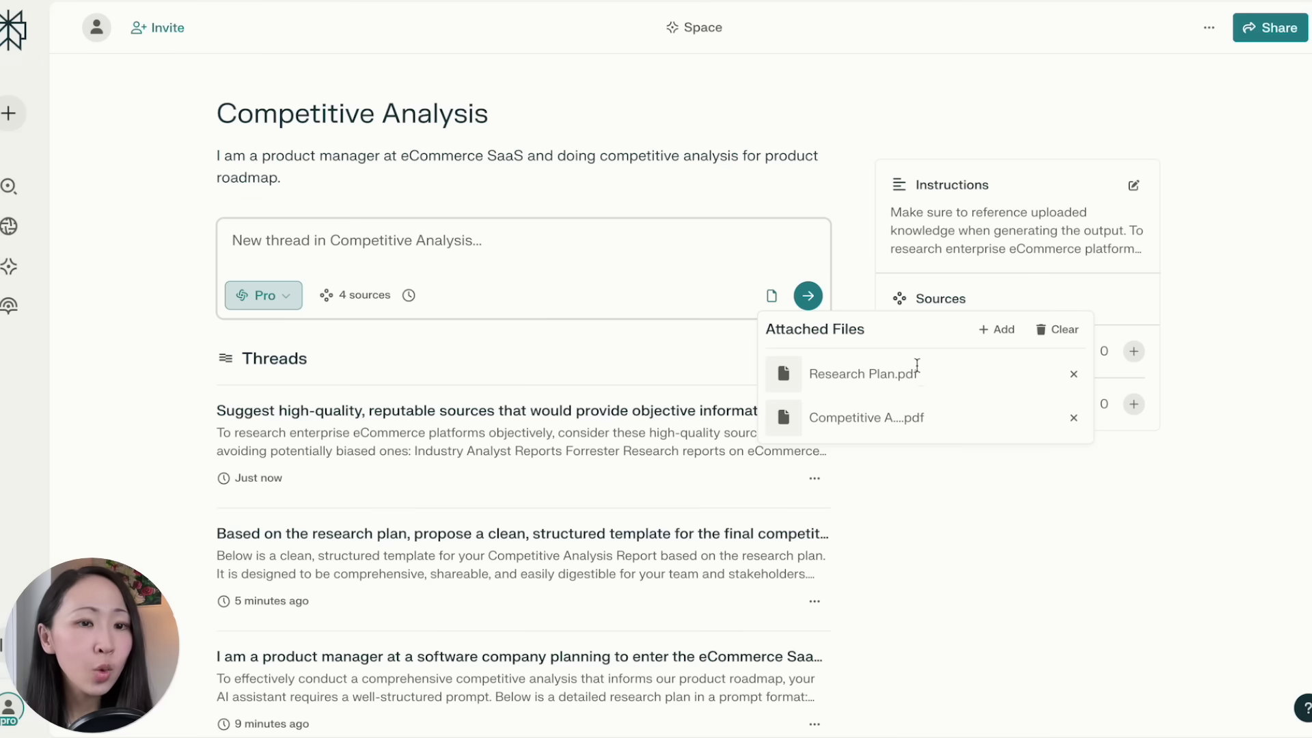
{"action": "left_click", "coordinate": [1134, 352]}
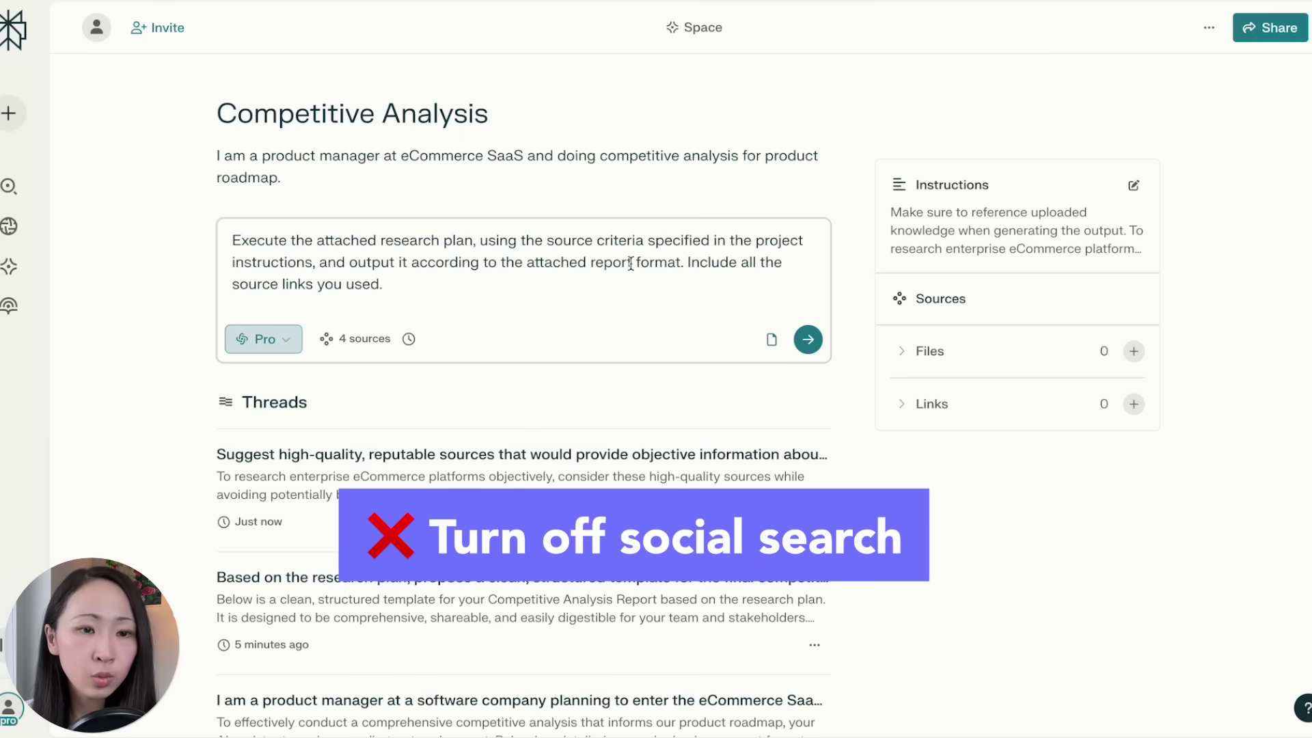
{"action": "left_click", "coordinate": [362, 340]}
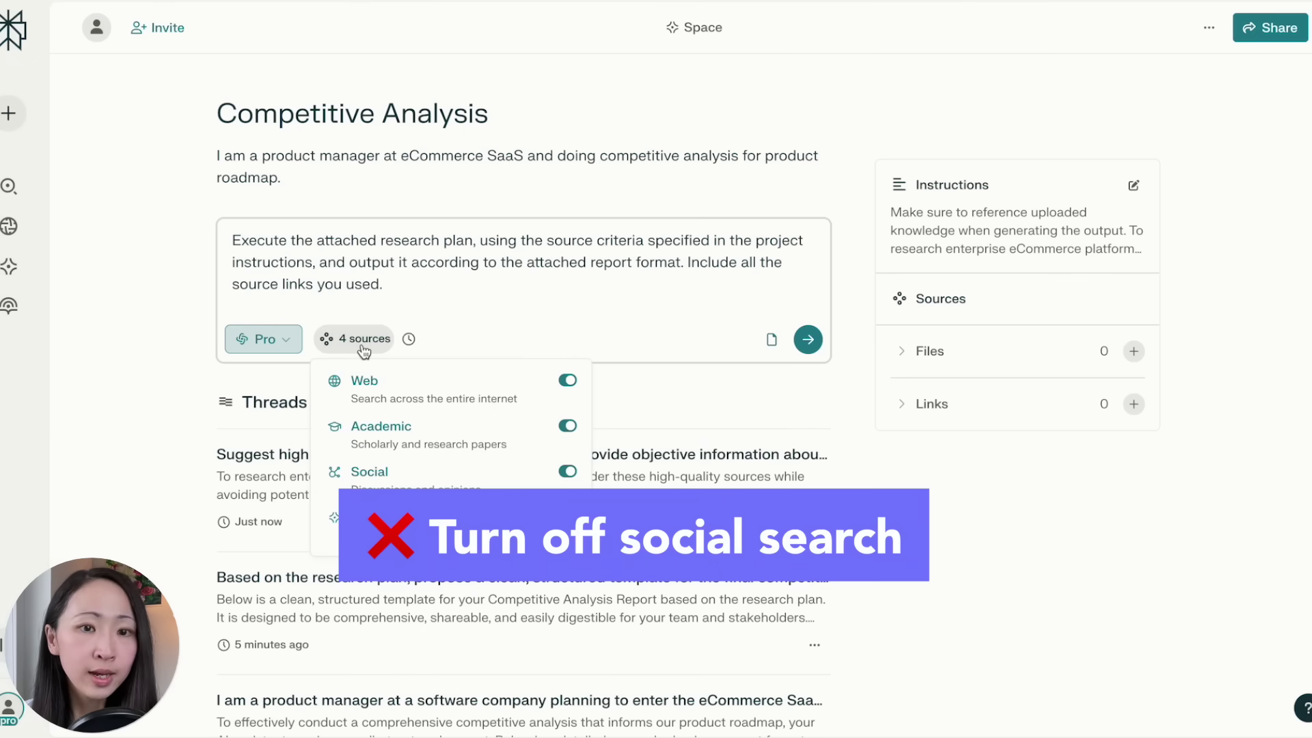
{"action": "left_click", "coordinate": [568, 471]}
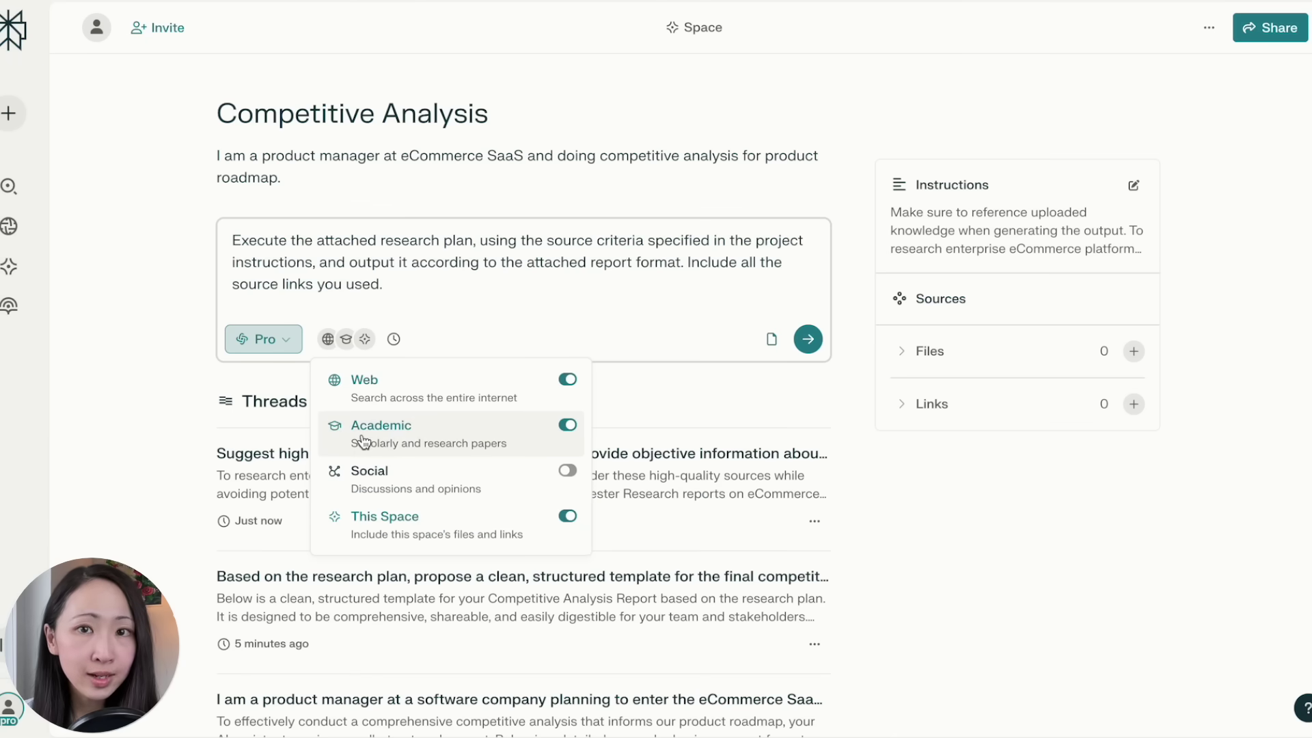
{"action": "left_click", "coordinate": [567, 426]}
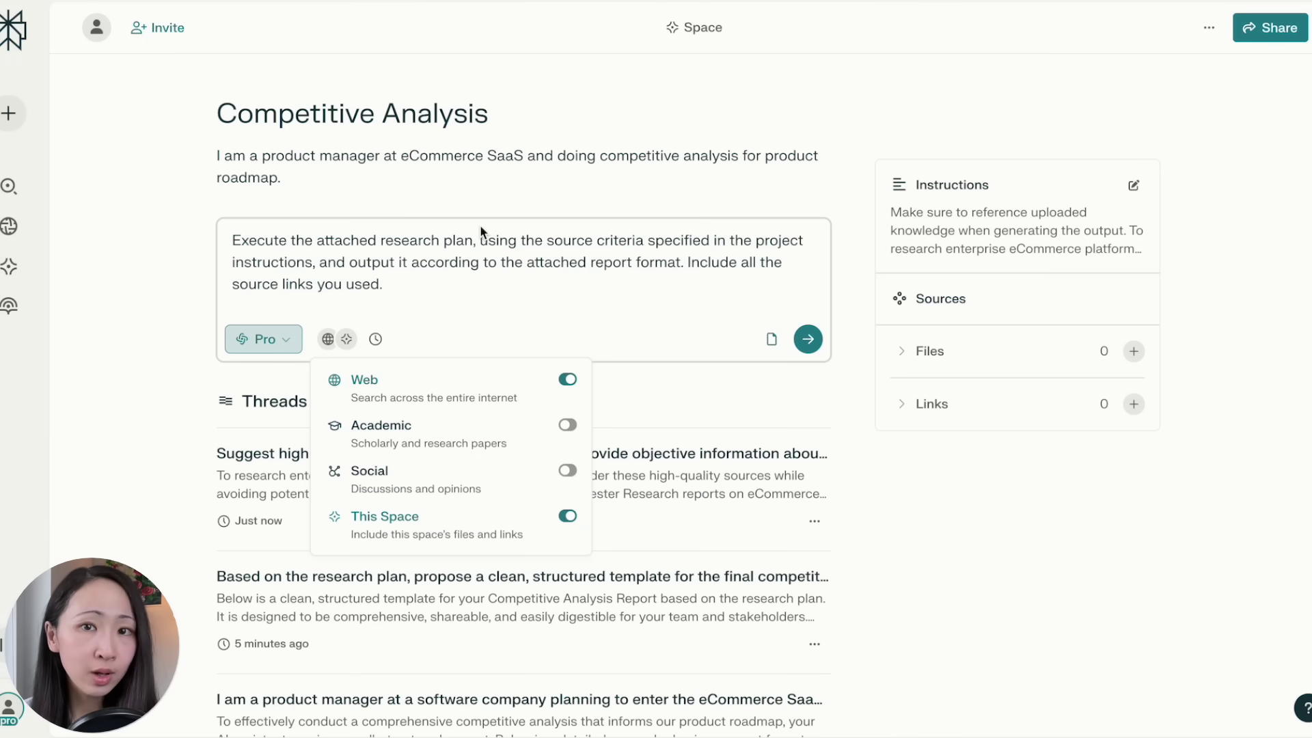
{"action": "left_click", "coordinate": [808, 340]}
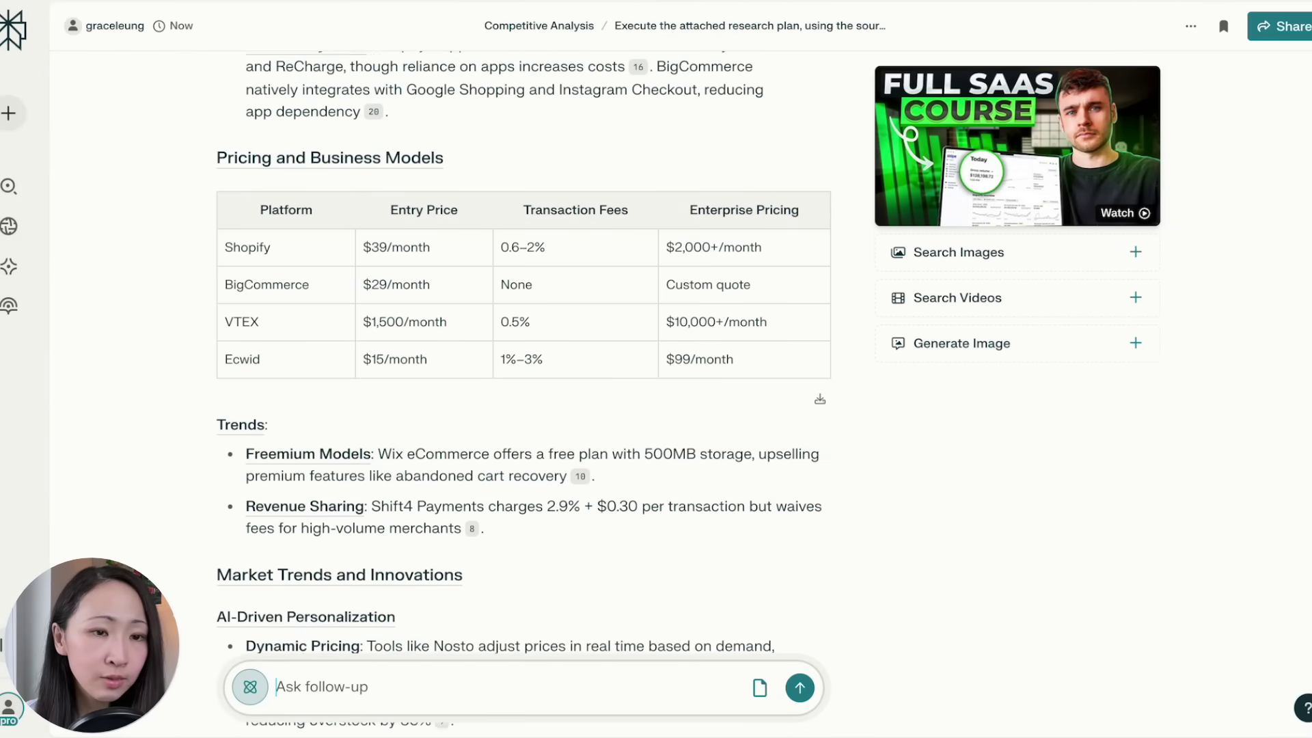
Step: Examine the Deep Research report and its source list, from the competitive landscape through pricing and market trends to the conclusion
{"action": "scroll", "coordinate": [1147, 215], "scroll_direction": "down", "scroll_amount": 5}
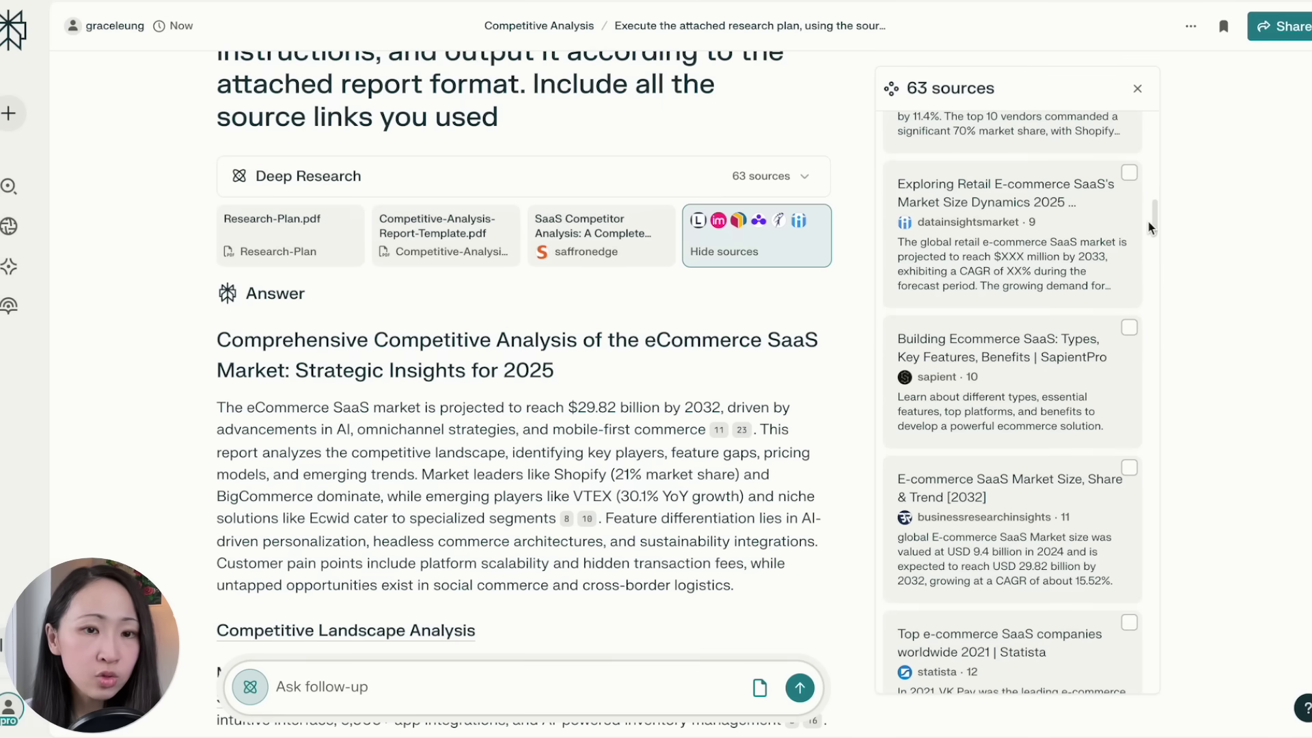
{"action": "scroll", "coordinate": [1150, 239], "scroll_direction": "down", "scroll_amount": 2}
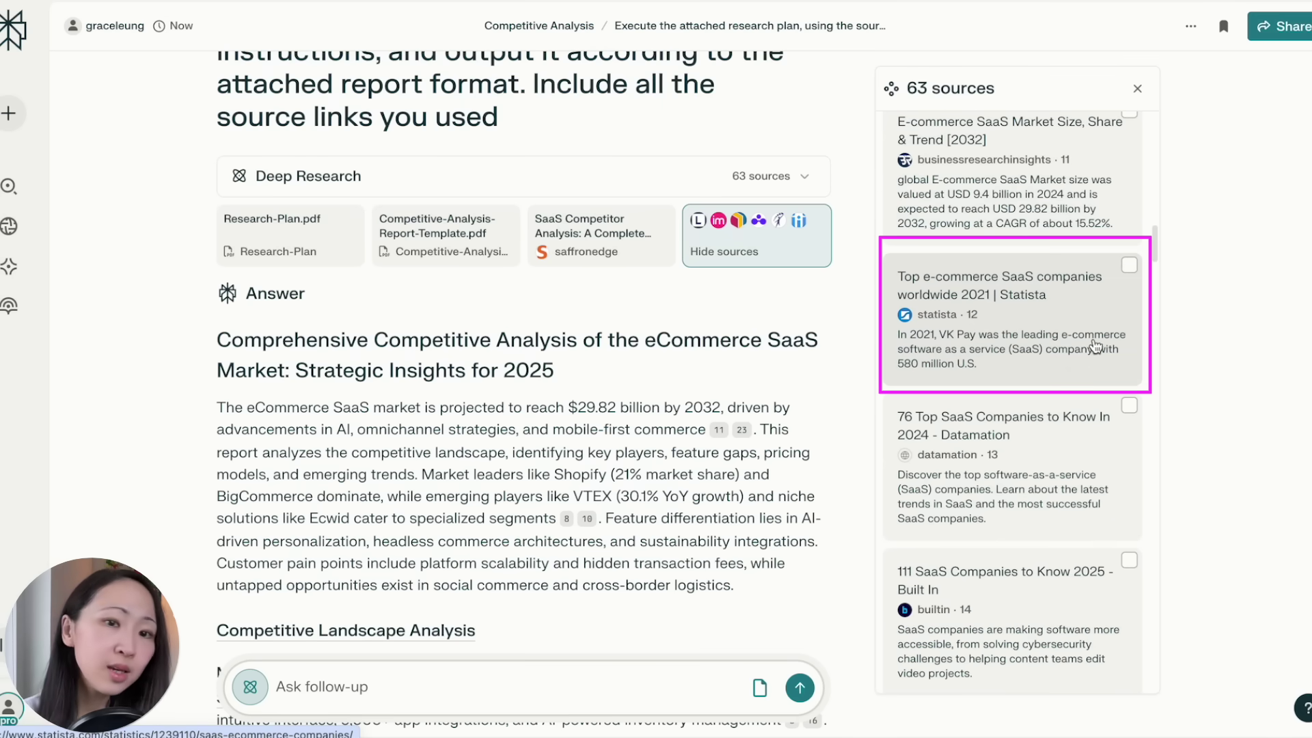
{"action": "scroll", "coordinate": [1150, 291], "scroll_direction": "down", "scroll_amount": 7}
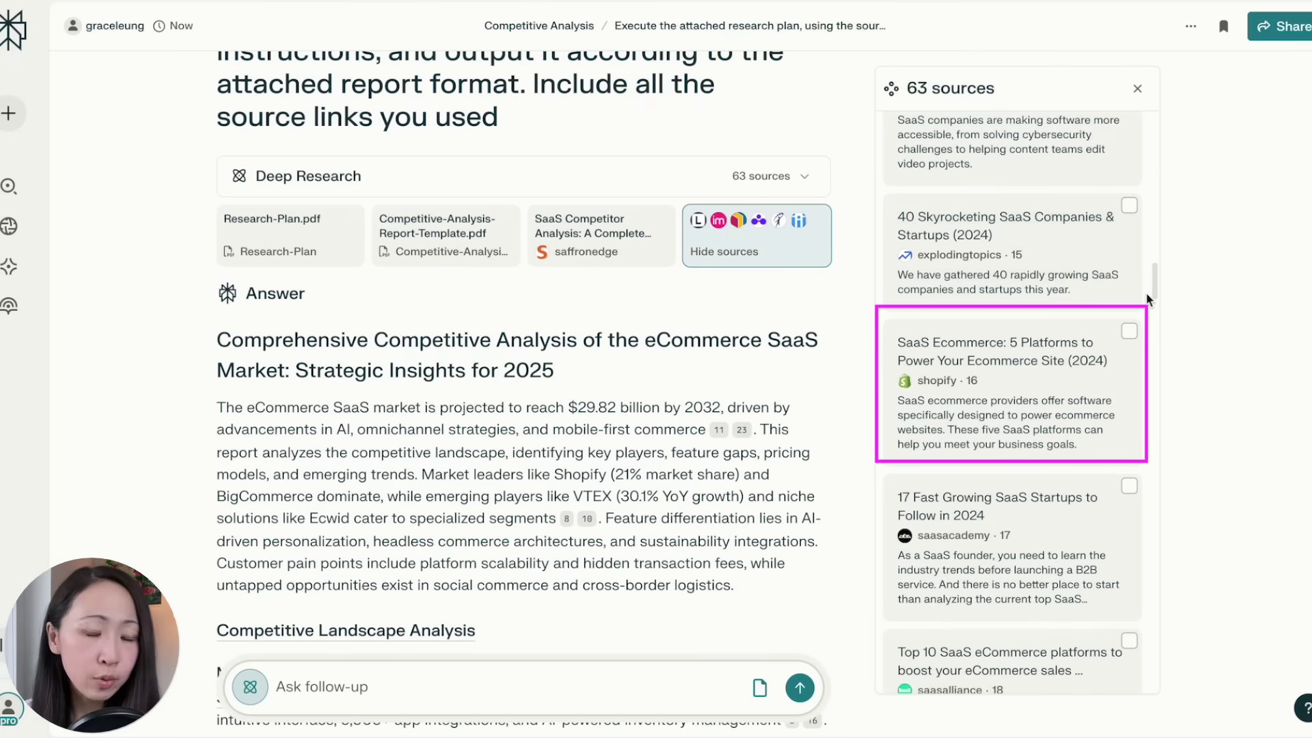
{"action": "left_click", "coordinate": [1137, 88]}
{"action": "scroll", "coordinate": [520, 342], "scroll_direction": "down", "scroll_amount": 7}
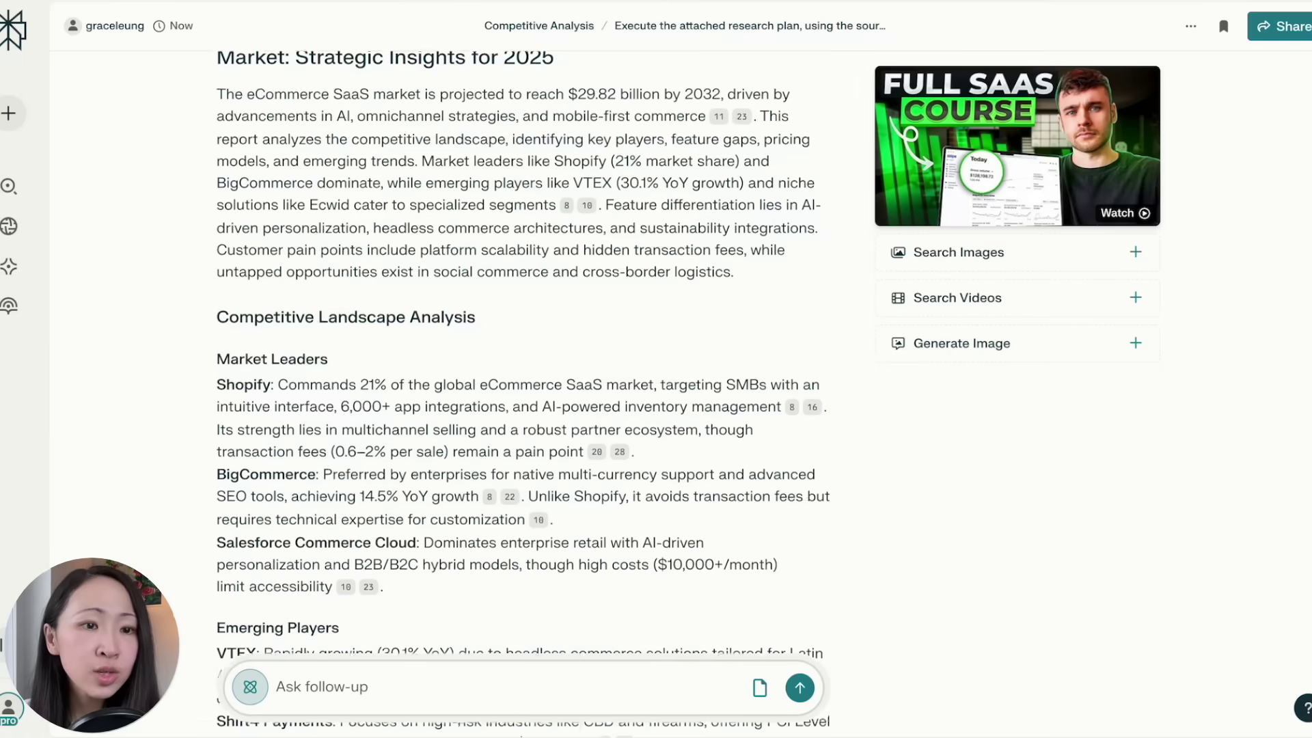
{"action": "scroll", "coordinate": [1289, 453], "scroll_direction": "down", "scroll_amount": 20}
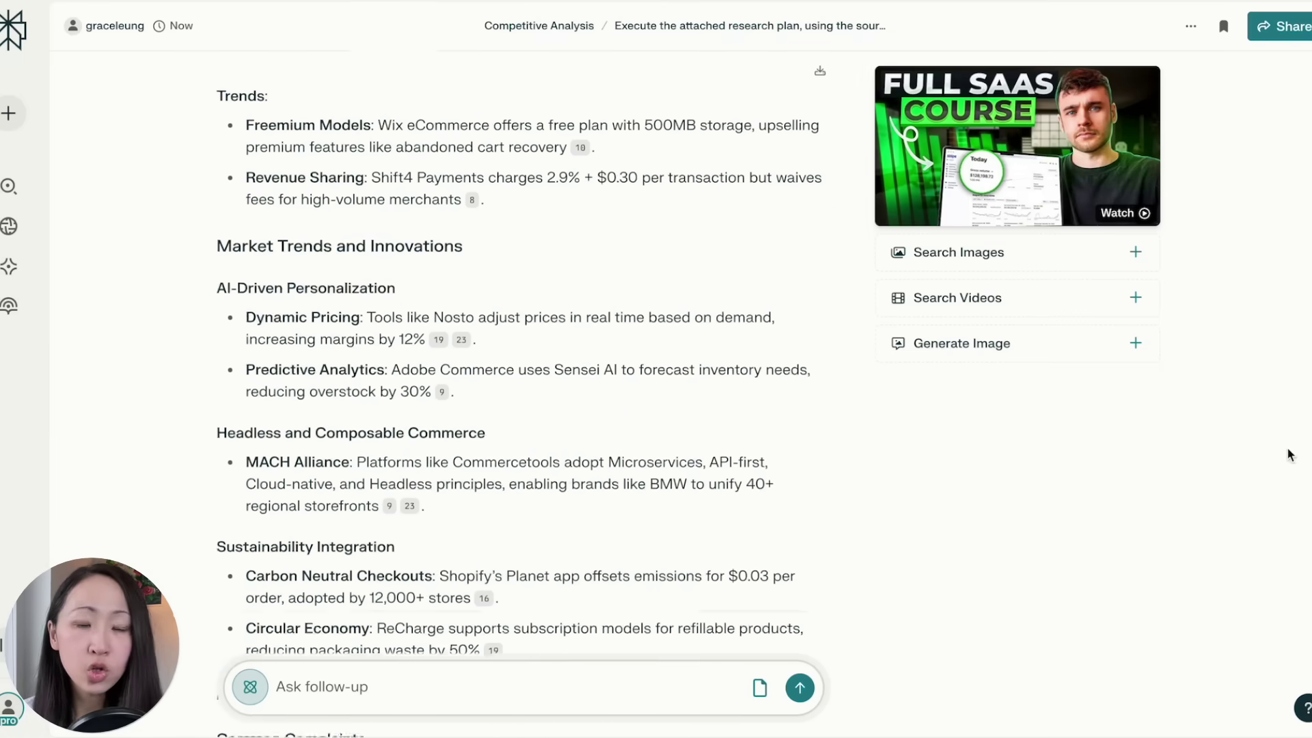
{"action": "scroll", "coordinate": [1274, 543], "scroll_direction": "down", "scroll_amount": 11}
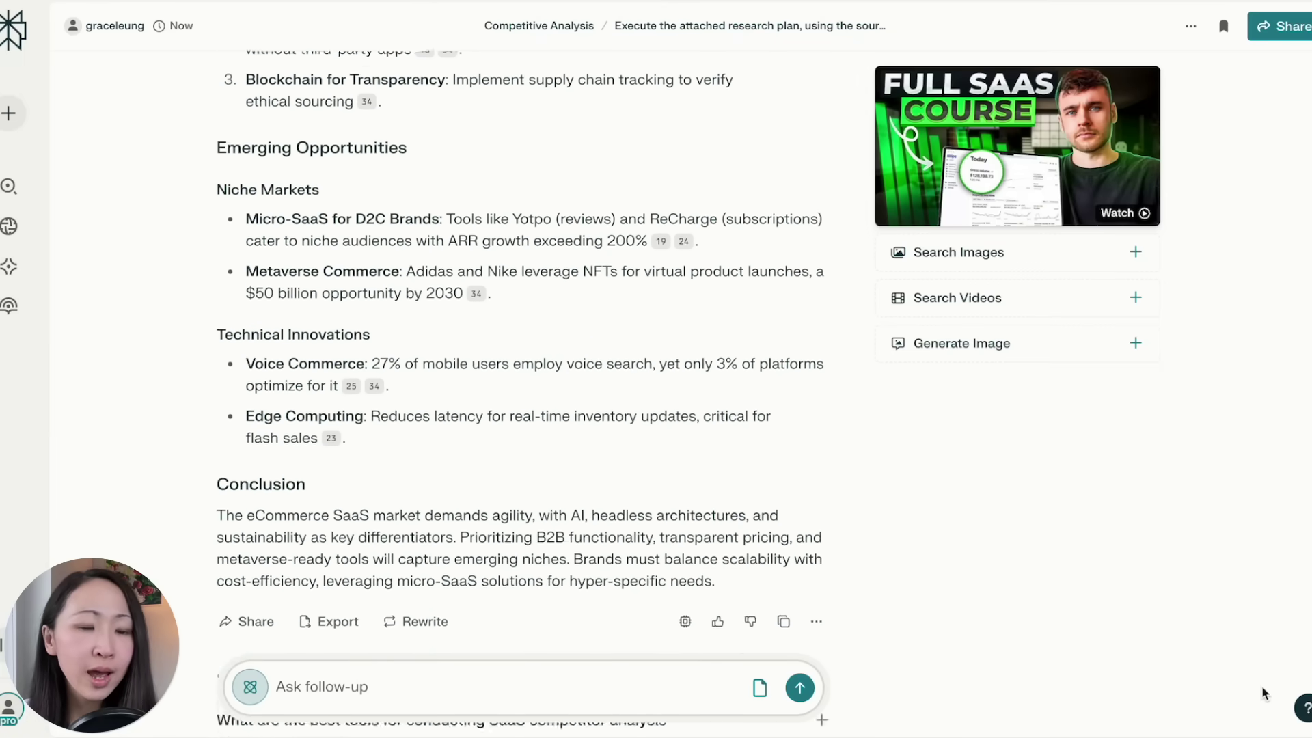
Step: Export the finished competitive analysis report as a PDF and look through the exported file
{"action": "scroll", "coordinate": [1262, 687], "scroll_direction": "down", "scroll_amount": 3}
{"action": "left_click", "coordinate": [332, 418]}
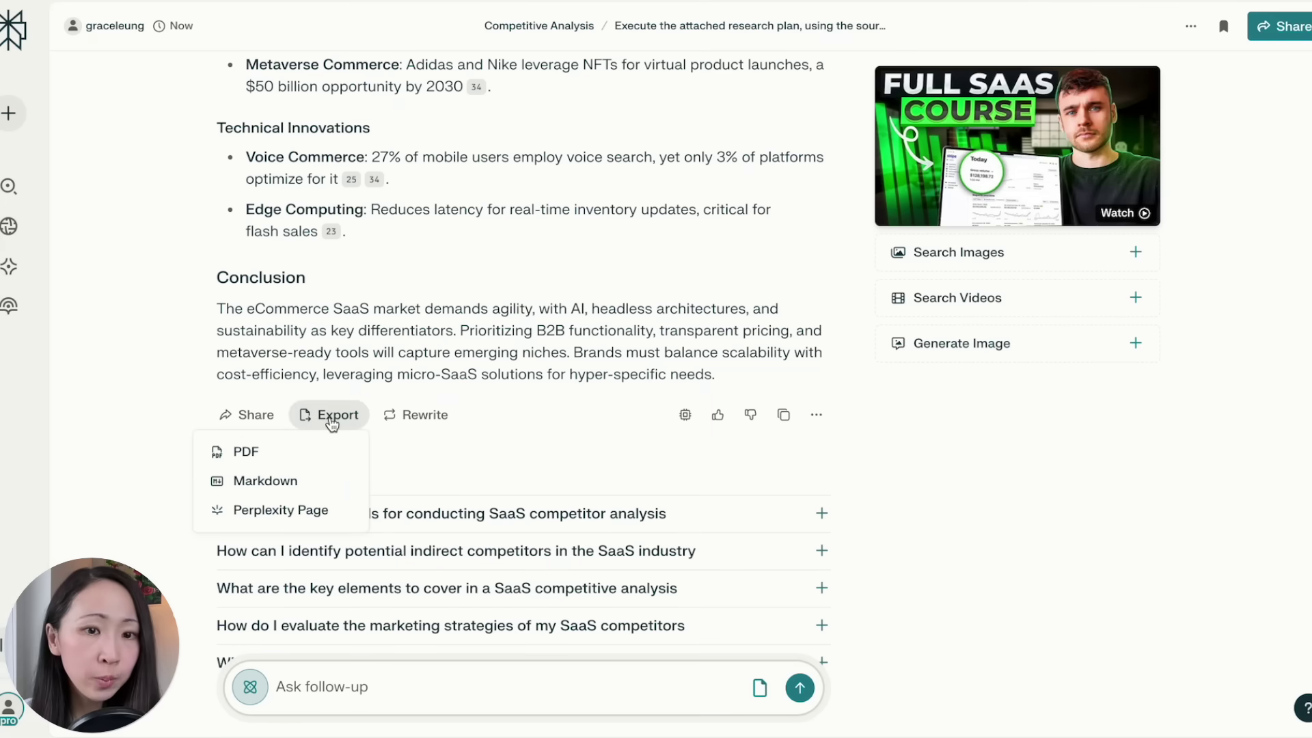
{"action": "left_click", "coordinate": [329, 448]}
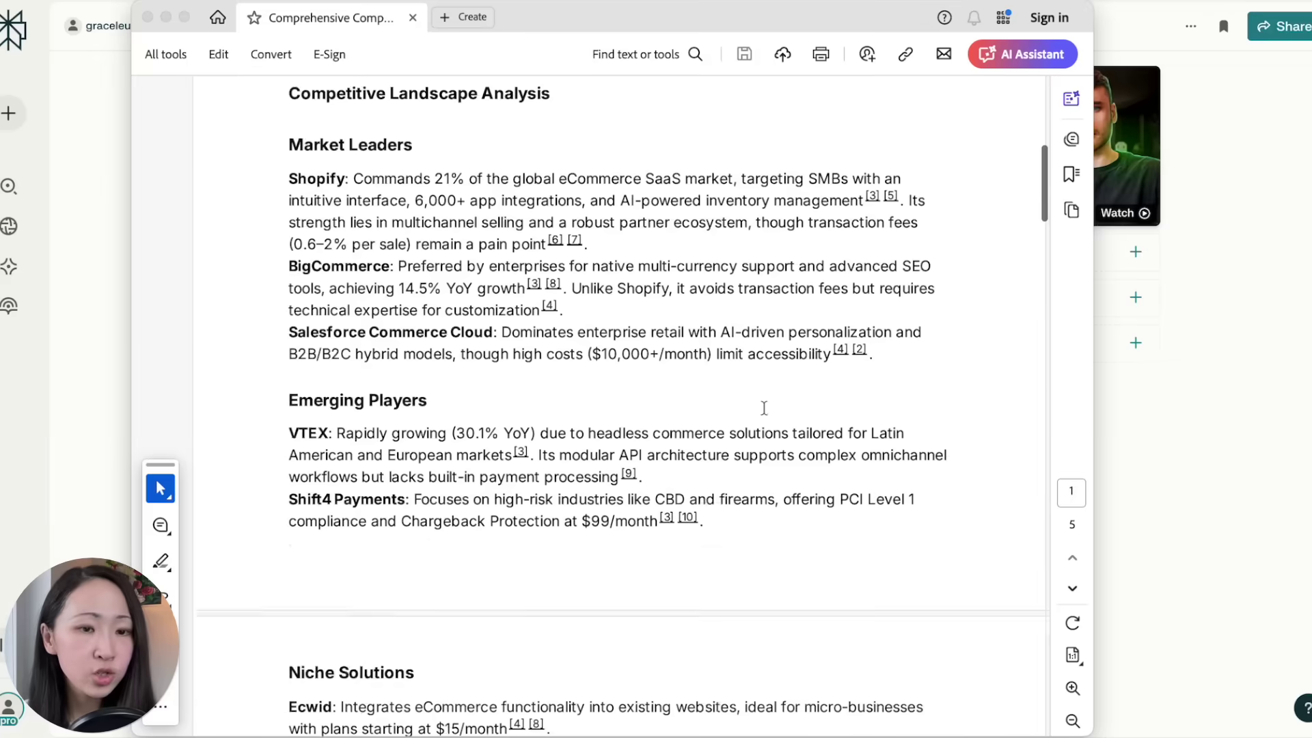
{"action": "scroll", "coordinate": [764, 408], "scroll_direction": "down", "scroll_amount": 15}
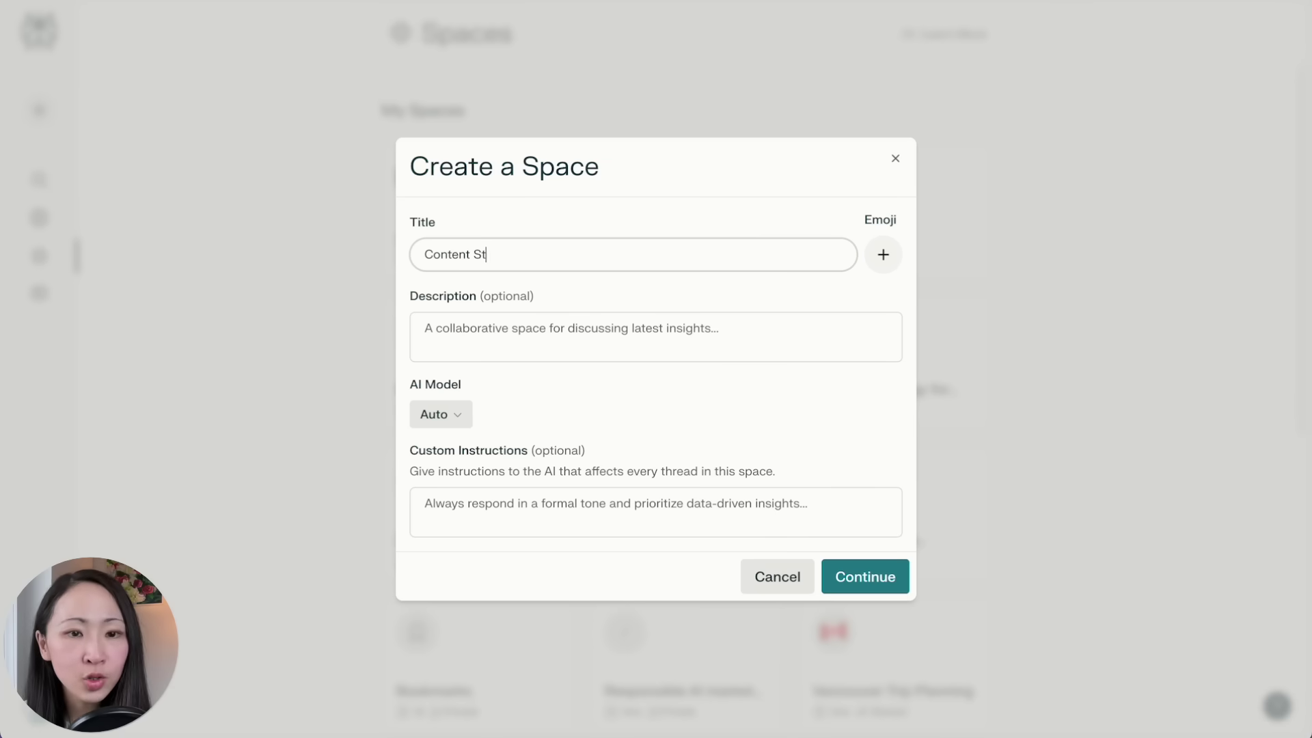
Step: Create the "Content Strategy Research" Space with a description about promoting a podcast channel and custom instructions requiring [VERIFIED] or [UNVERIFIED] markers for every statistic
{"action": "type", "text": "Research"}
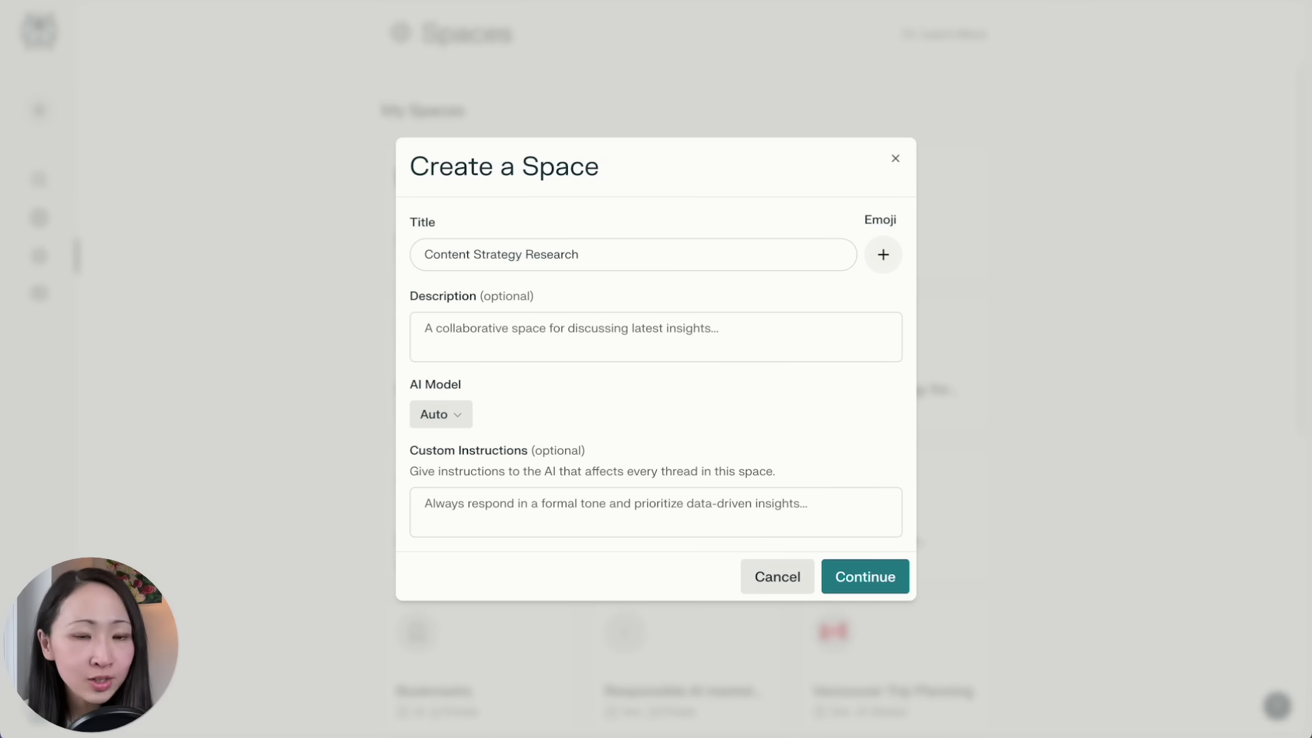
{"action": "left_click", "coordinate": [574, 331]}
{"action": "type", "text": "I am a marketer helping to promote a podcast channel and brainstorming the content strategy."}
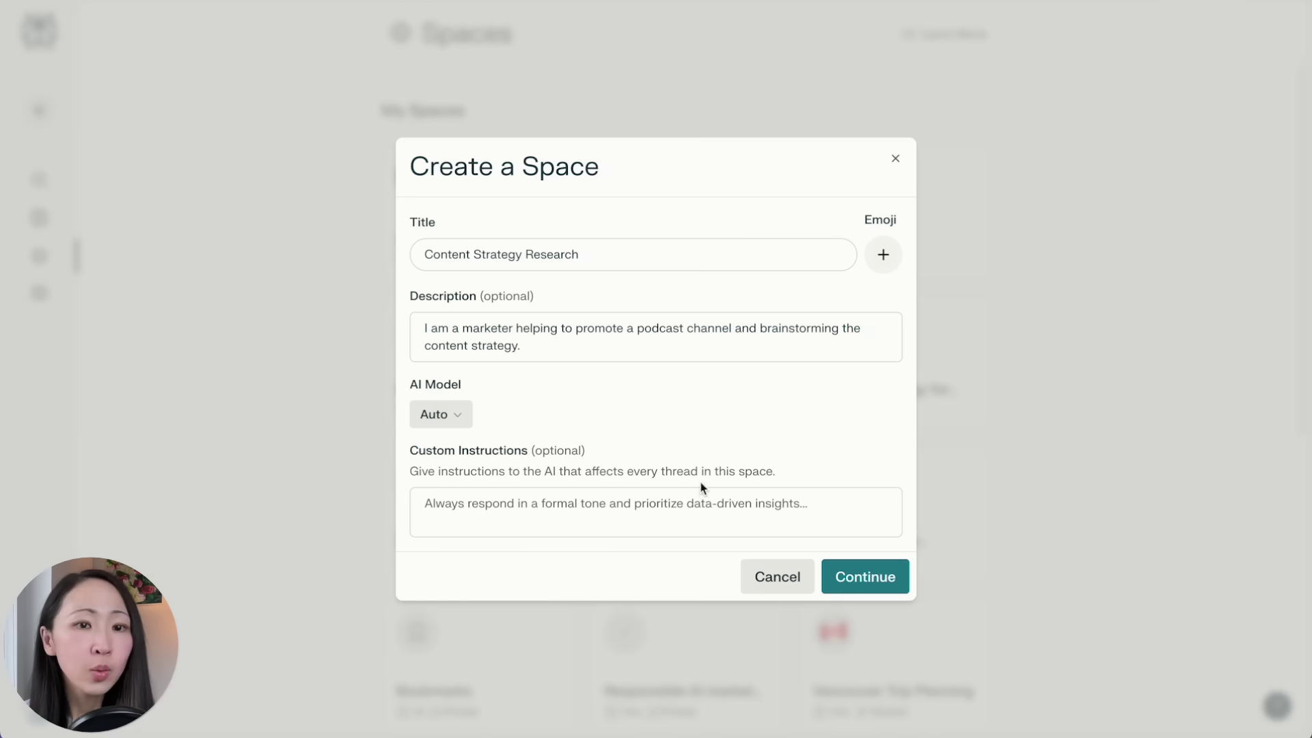
{"action": "left_click", "coordinate": [512, 507]}
{"action": "type", "text": "For every statistic or data point in your response, include one of these verification markers: [VERIFIED] - Direct quote or data point with exact source link [UNVERIFIED] - Inference or estimate without direct source evidence"}
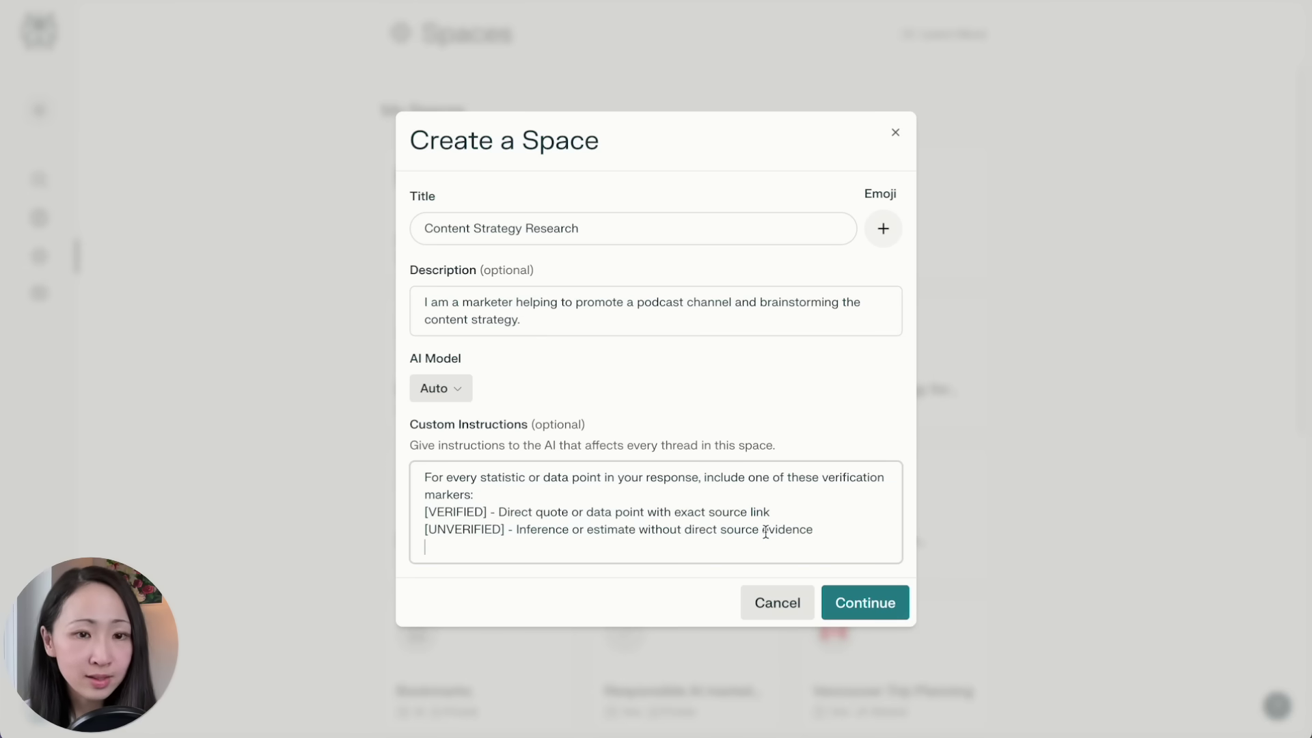
{"action": "left_click", "coordinate": [865, 603]}
Step: Enter a prompt for an online research plan on "parenthood" podcast content, turn off the Web and This Space sources, and choose Reasoning with o3-mini
{"action": "left_click", "coordinate": [462, 235]}
{"action": "type", "text": "I run a podcast channel and create parenting content for parents. Help me develop an online research plan that will perform deep research from existing online data, to identify audience pain points, desires and content opportunities around \"parenthood\" to inform my content strategy in order to grow my podcast following. Output plan without any unnecessary details, which I can pass to an AI assistant to follow the research plan."}
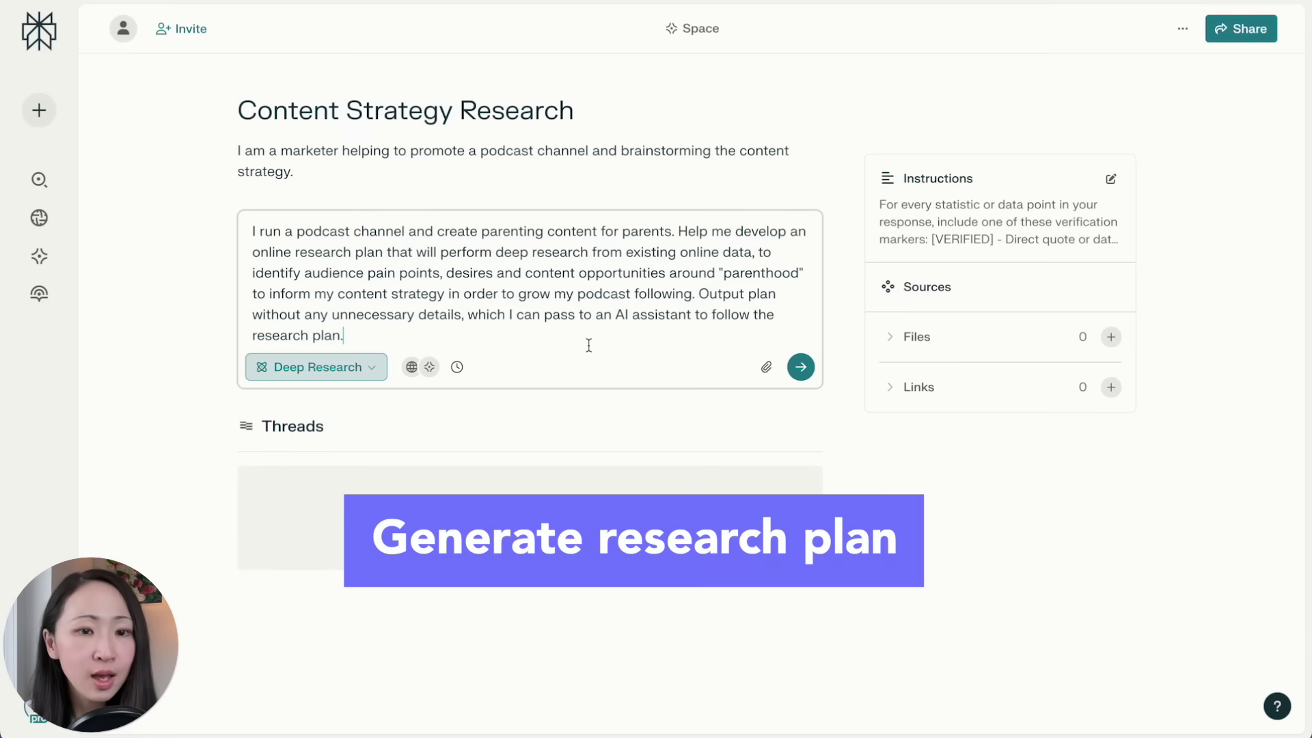
{"action": "left_click", "coordinate": [425, 367]}
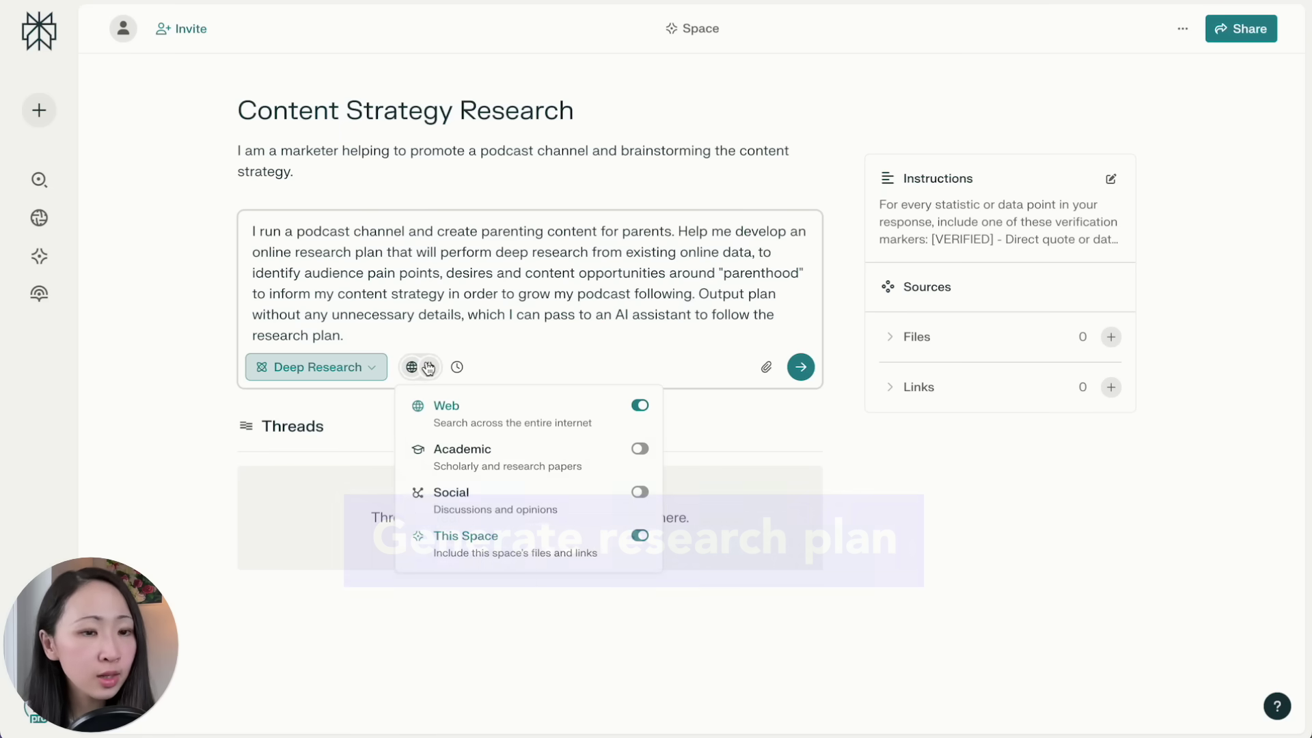
{"action": "left_click", "coordinate": [641, 406]}
{"action": "left_click", "coordinate": [640, 535]}
{"action": "left_click", "coordinate": [316, 367]}
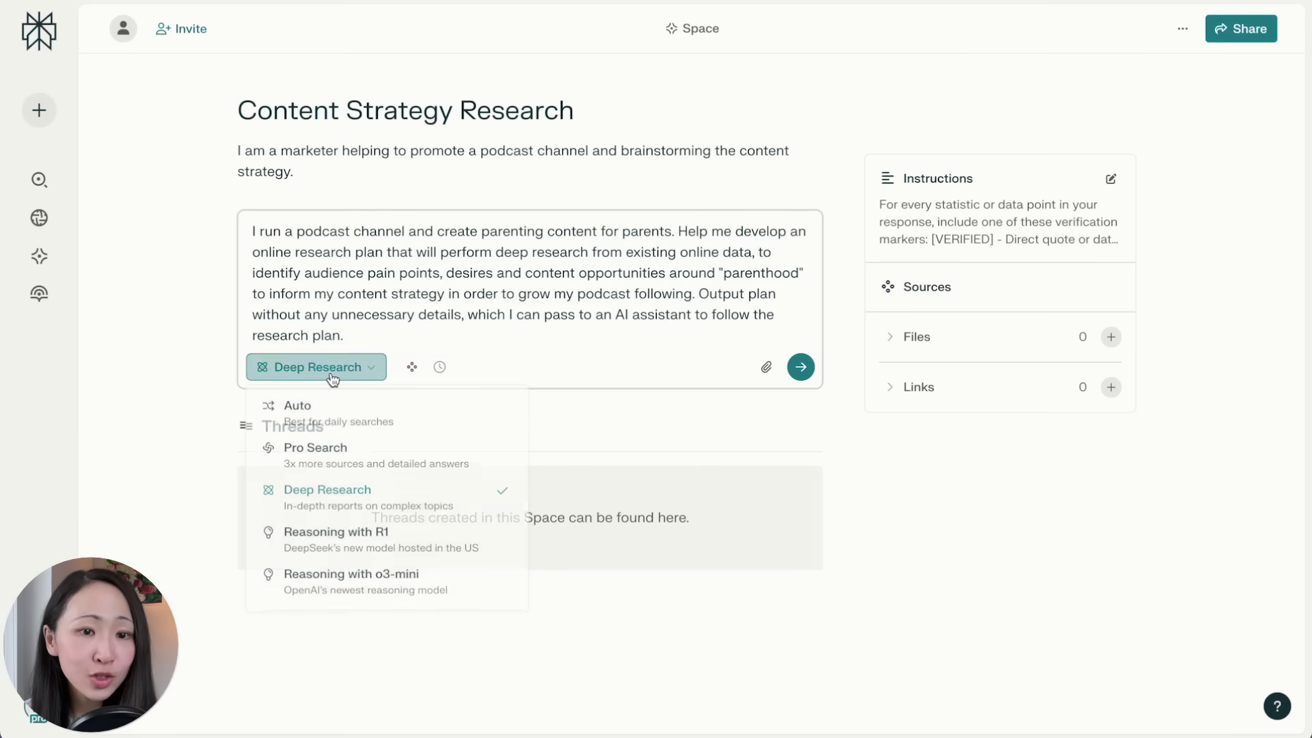
{"action": "left_click", "coordinate": [426, 587]}
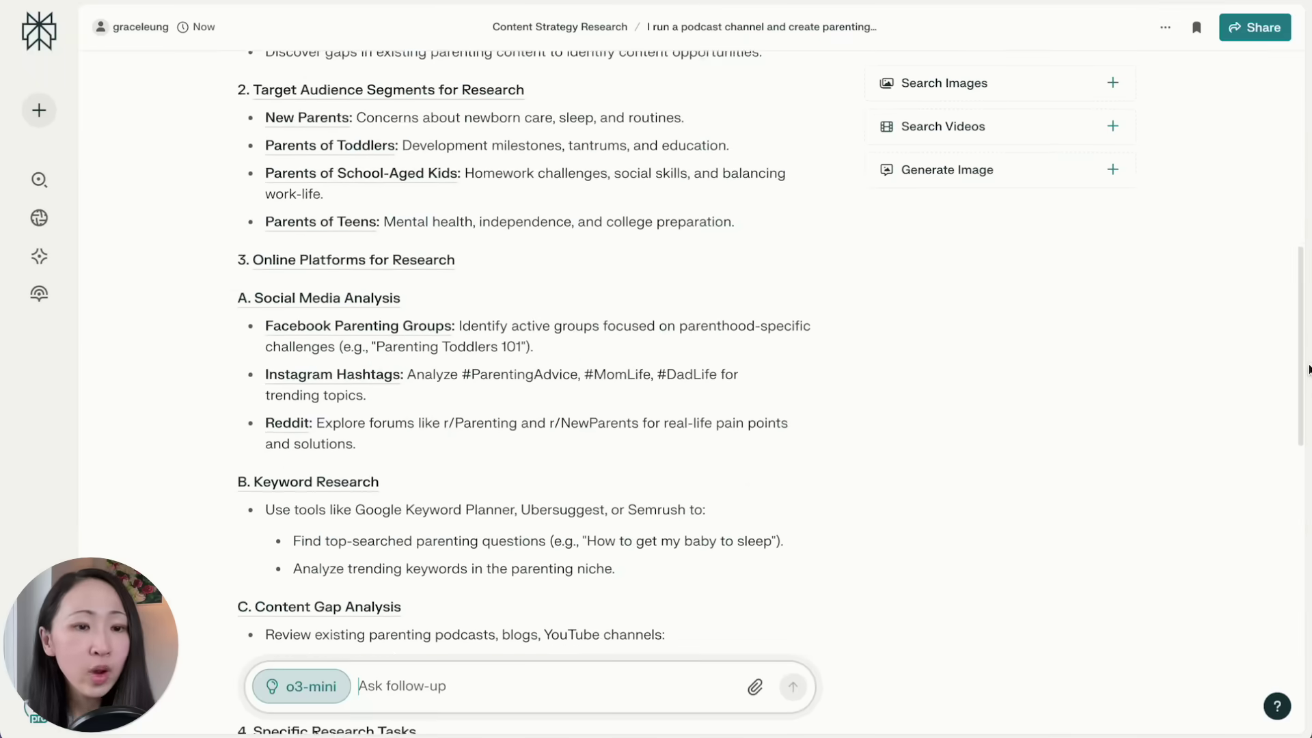
Step: Read through the generated research plan and find the download option for its copy in Google Docs
{"action": "scroll", "coordinate": [1309, 369], "scroll_direction": "down", "scroll_amount": 15}
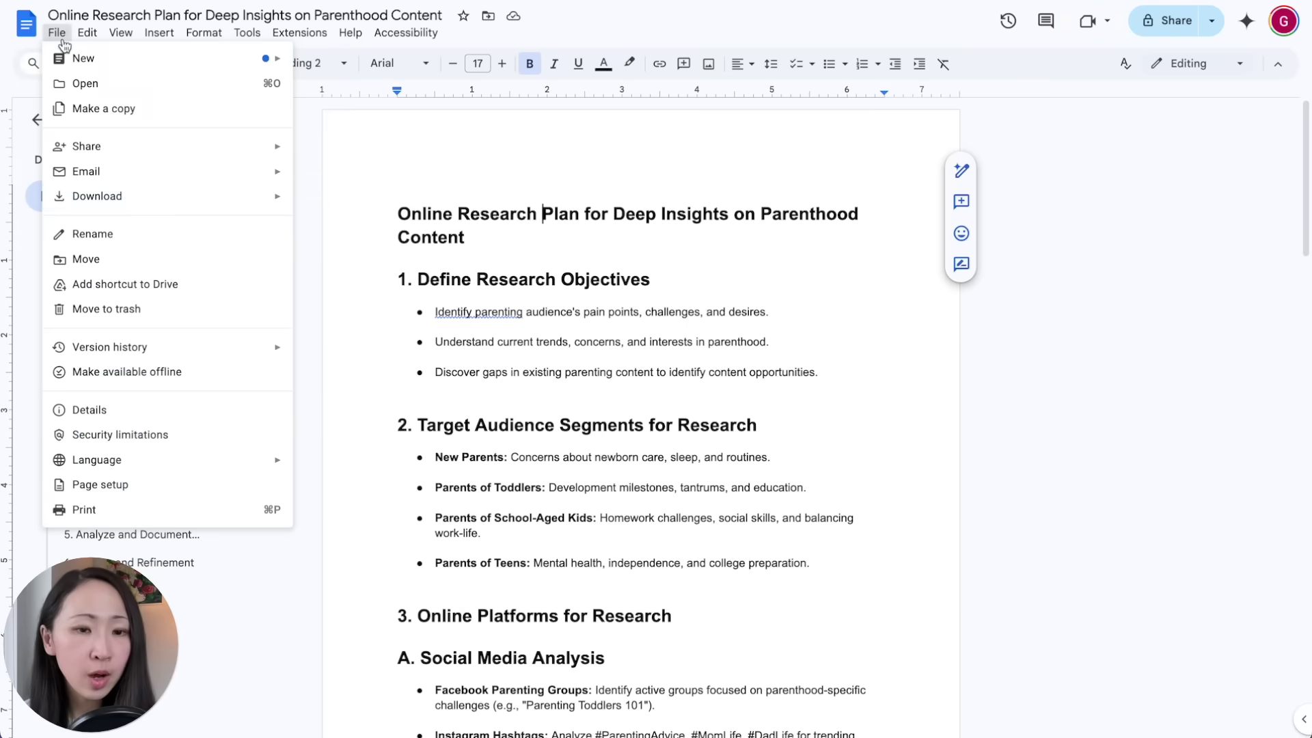
{"action": "mouse_move", "coordinate": [102, 197]}
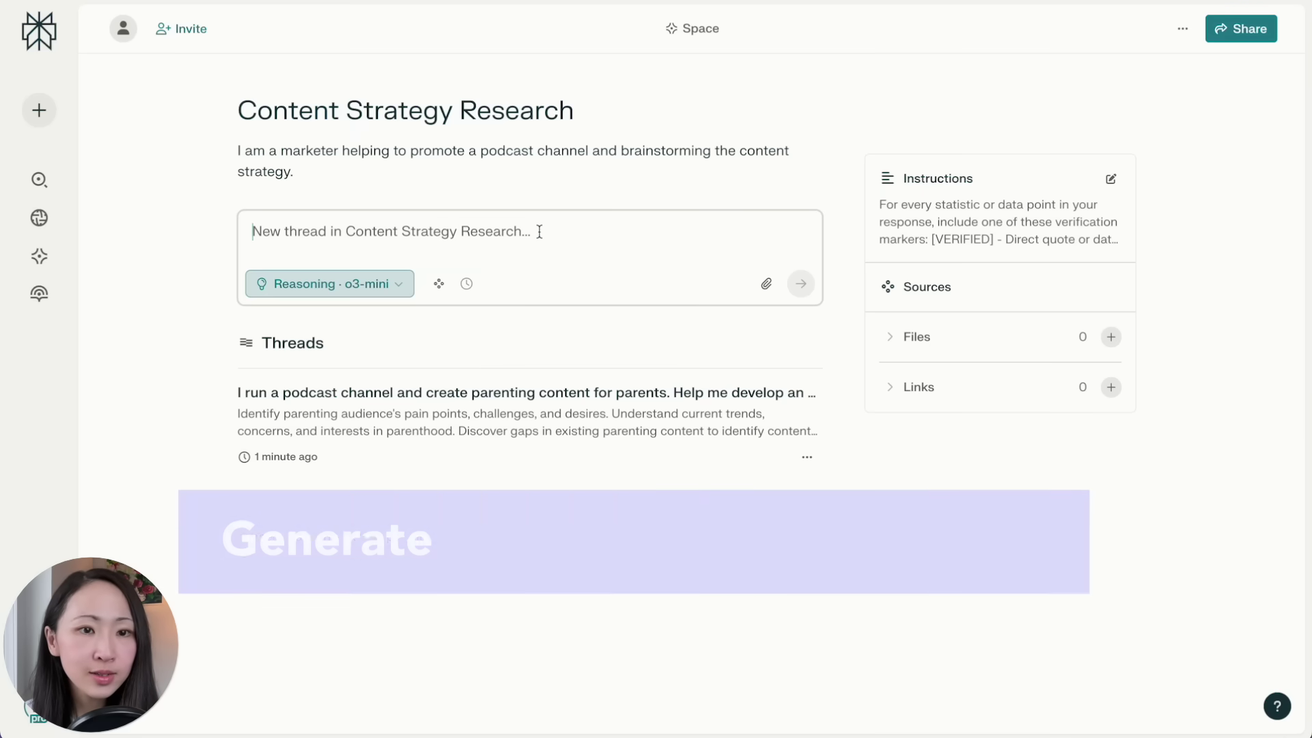
Step: Submit a prompt for a parenting "source instruction" without citations in Pro mode, with the Web, Academic, Social and This Space sources on
{"action": "type", "text": "Suggest sources from reputable parenting websites including organization, publications, authority institutions, Youtube channels that provide high-quality information. Also suggest specific sources (including quality Reddit communities) that would provide authentic user perspectives about parenting challenges. Also indicate sources to avoid. Output them in a prompt format as a \"source instruction\" without citations that I can pass to an AI assistant to follow when doing the search."}
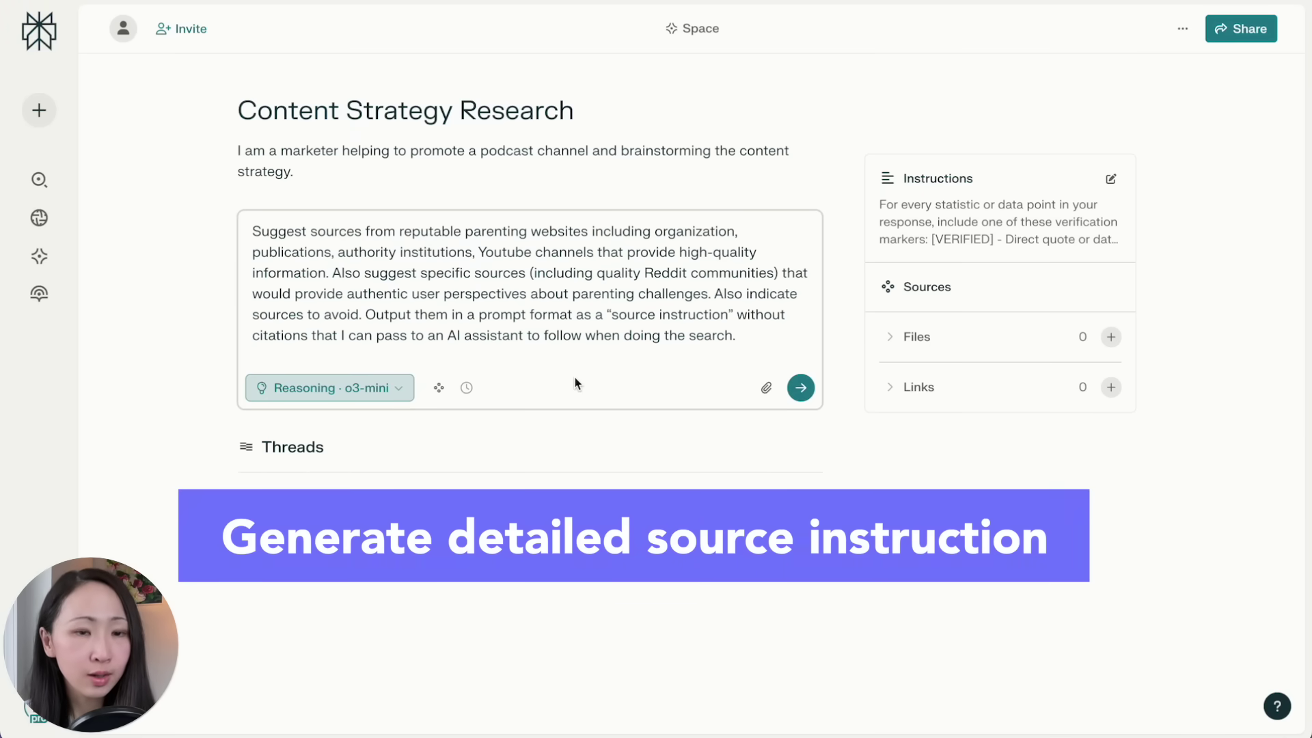
{"action": "left_click", "coordinate": [439, 388]}
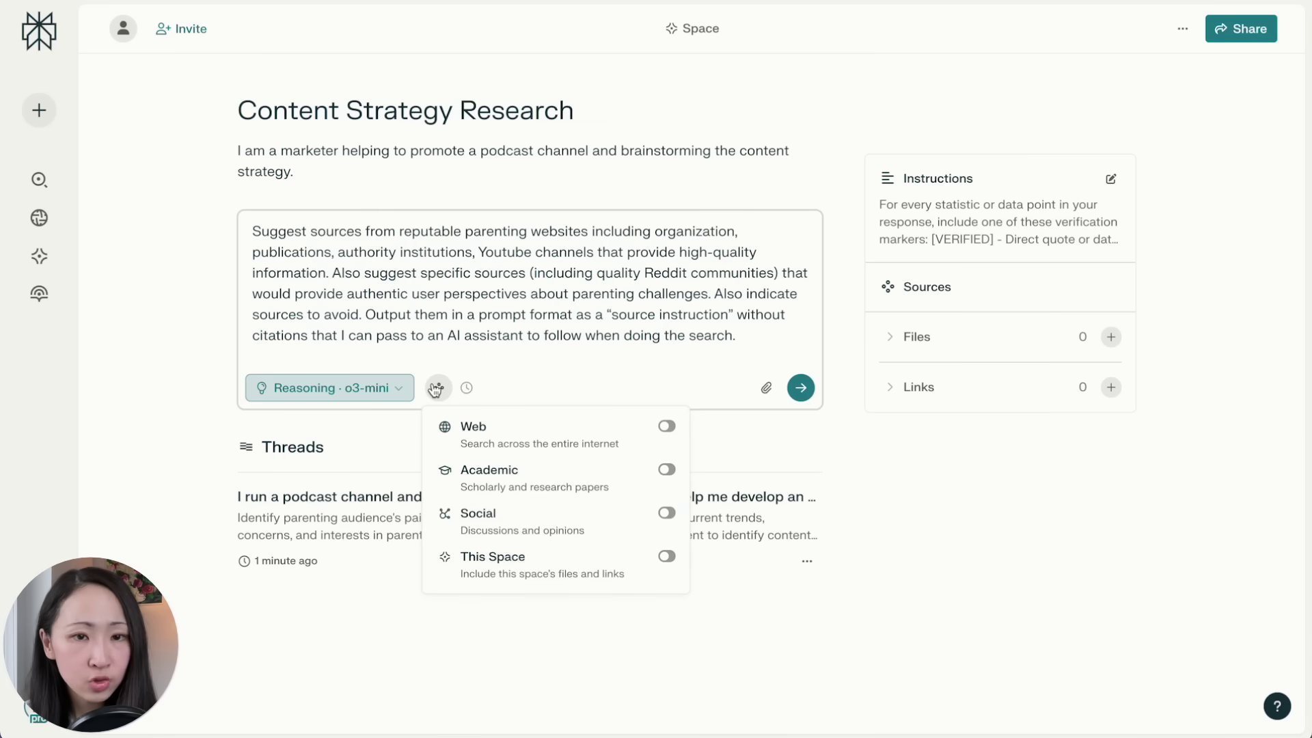
{"action": "left_click", "coordinate": [667, 469]}
{"action": "left_click", "coordinate": [667, 513]}
{"action": "left_click", "coordinate": [667, 556]}
{"action": "left_click", "coordinate": [771, 456]}
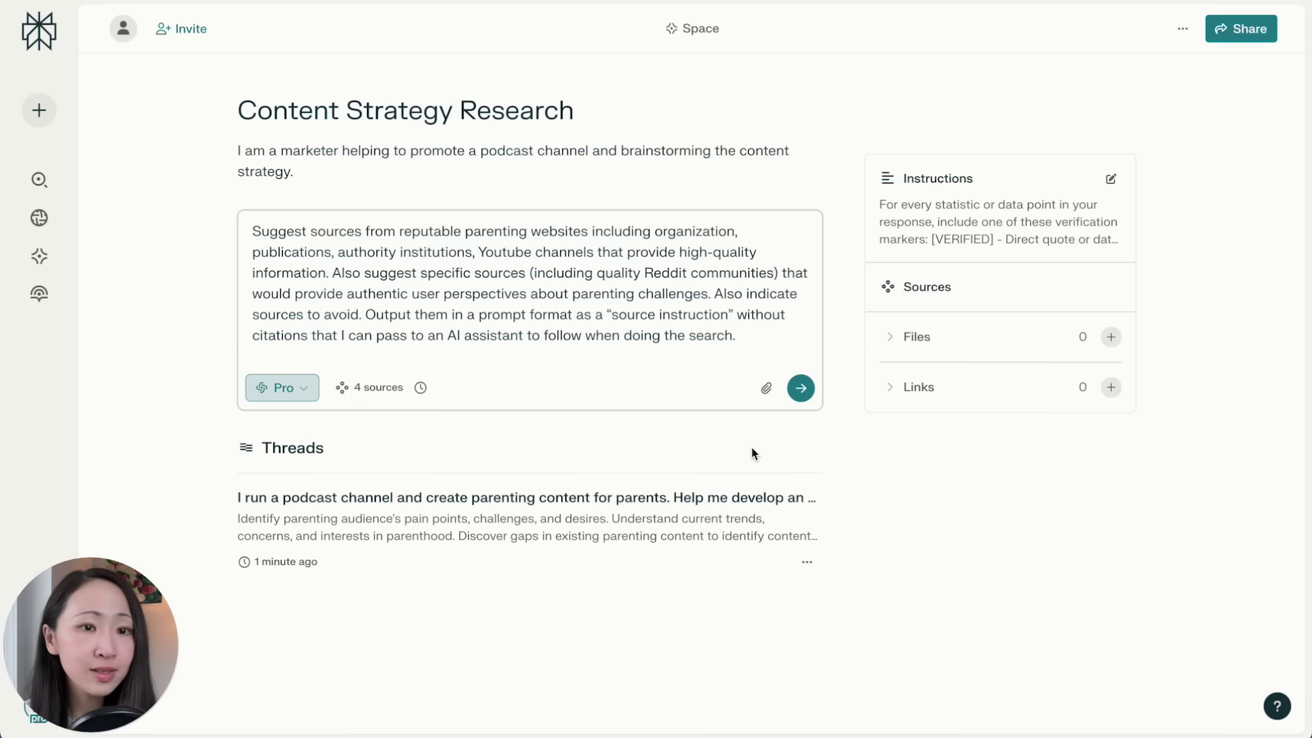
{"action": "left_click", "coordinate": [800, 389]}
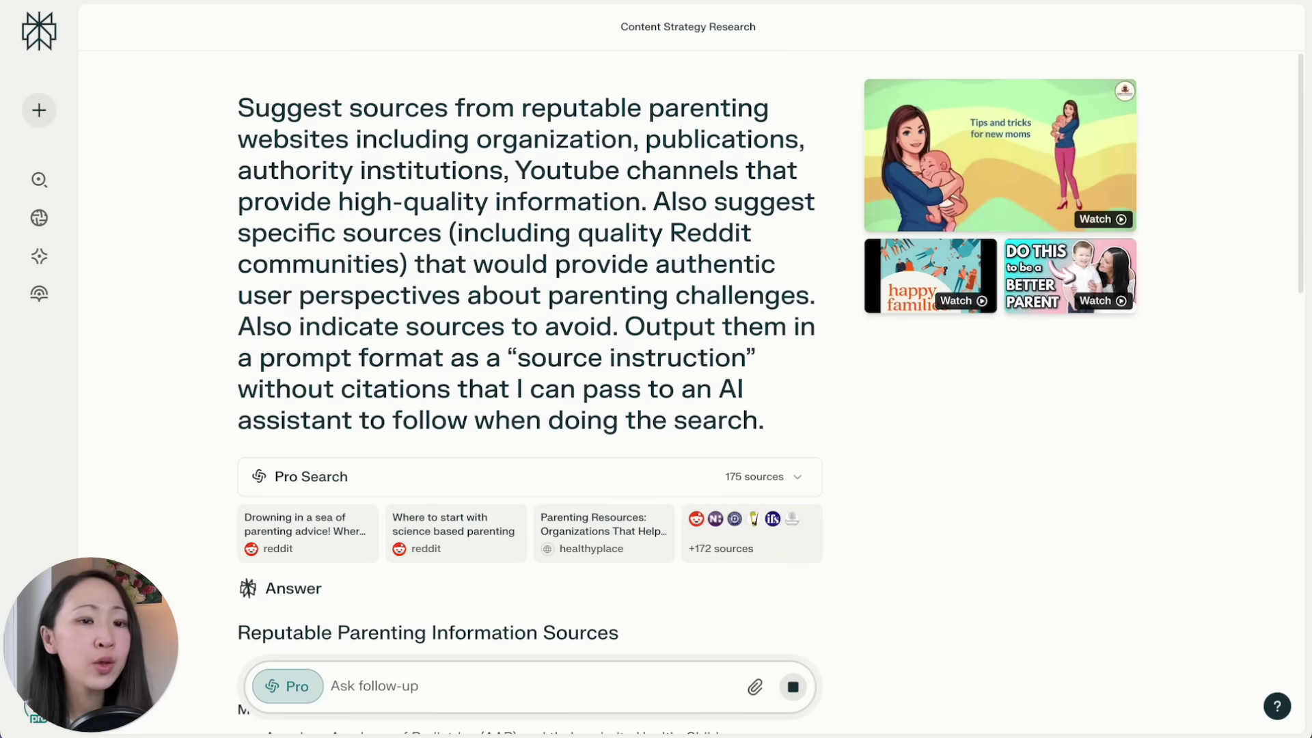
Step: Examine the Pro Search steps and the suggested parenting organizations, publications and content creators in the answer
{"action": "scroll", "coordinate": [529, 342], "scroll_direction": "down", "scroll_amount": 5}
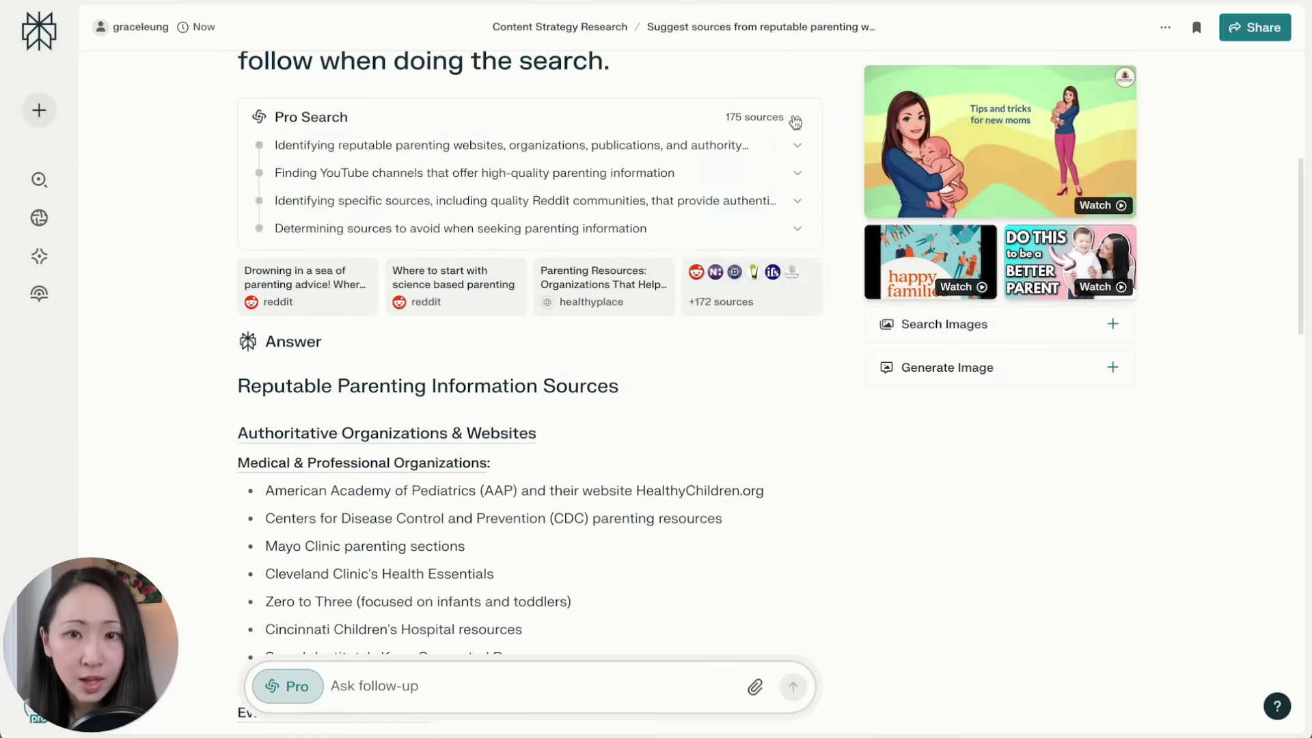
{"action": "left_click", "coordinate": [752, 174]}
{"action": "scroll", "coordinate": [962, 287], "scroll_direction": "down", "scroll_amount": 3}
{"action": "left_click", "coordinate": [727, 337]}
{"action": "scroll", "coordinate": [728, 336], "scroll_direction": "down", "scroll_amount": 8}
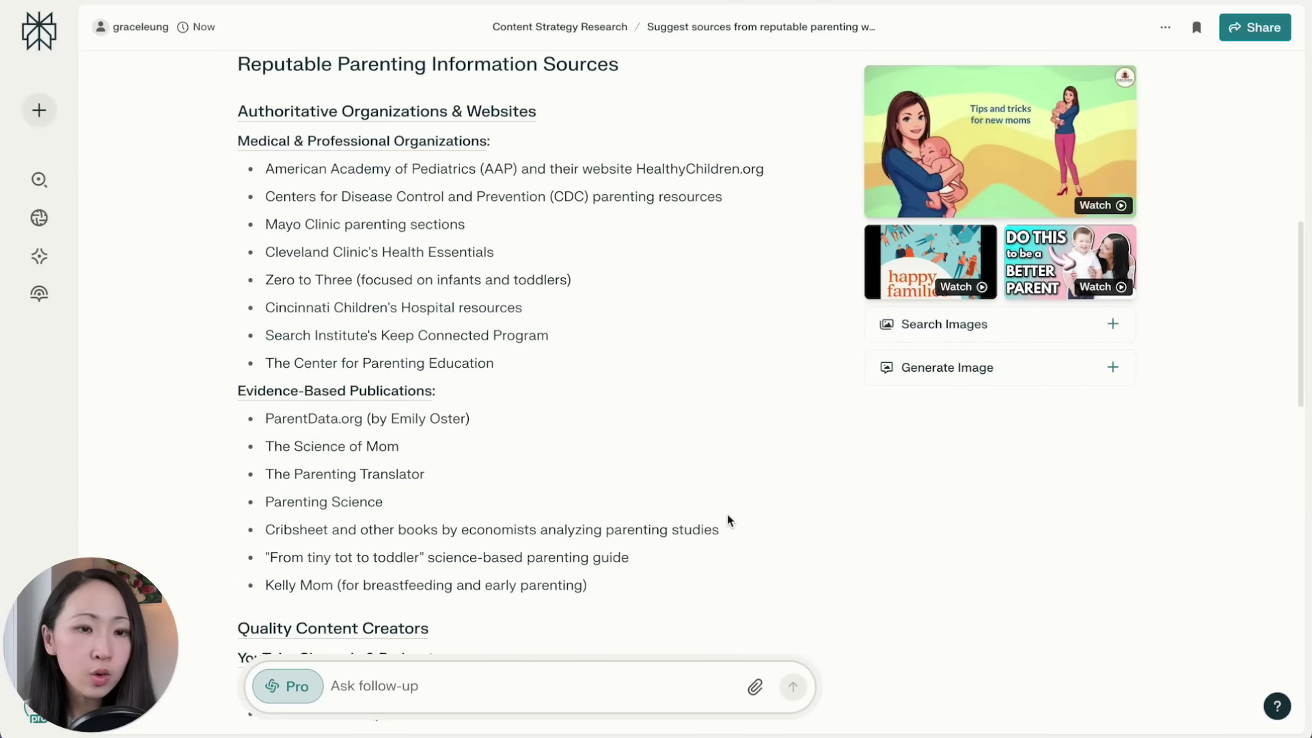
{"action": "scroll", "coordinate": [685, 463], "scroll_direction": "down", "scroll_amount": 8}
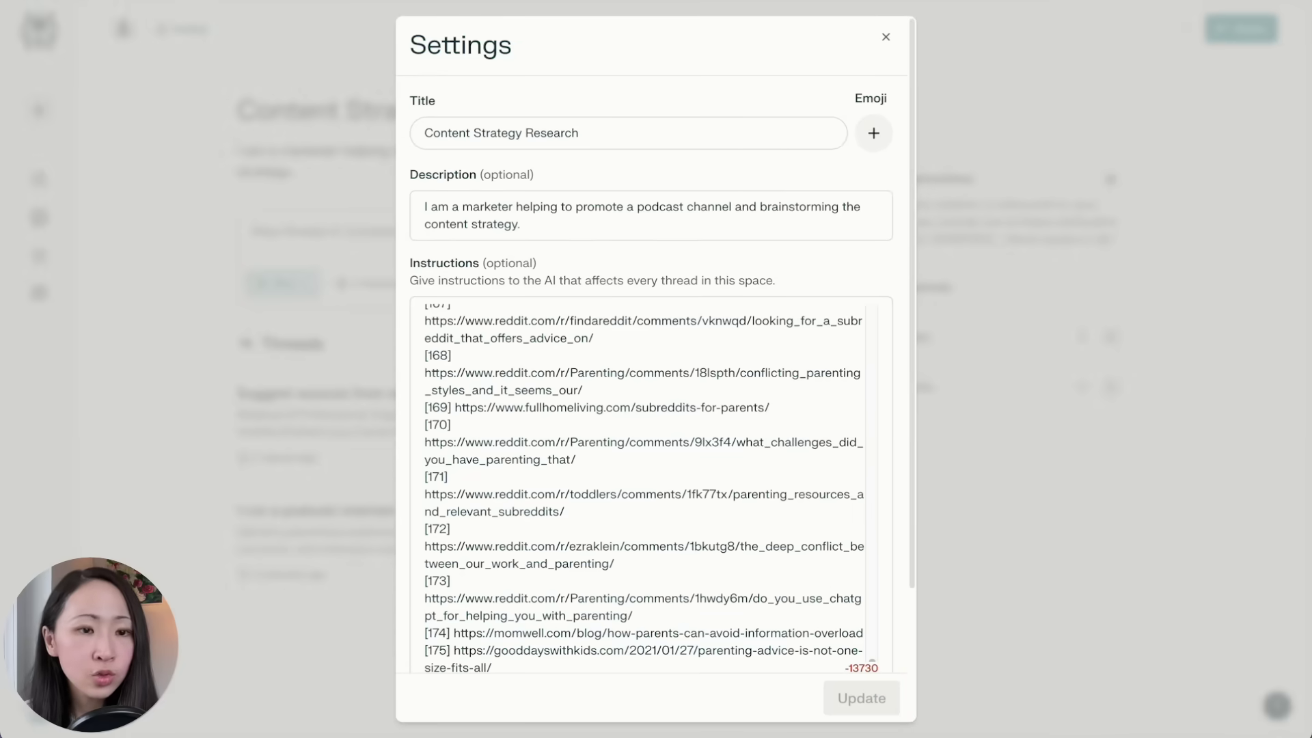
Step: Add the suggested parenting sources to the Space's instructions below the line "Follow this source instructions when doing the research and generating response"
{"action": "scroll", "coordinate": [691, 396], "scroll_direction": "up", "scroll_amount": 20}
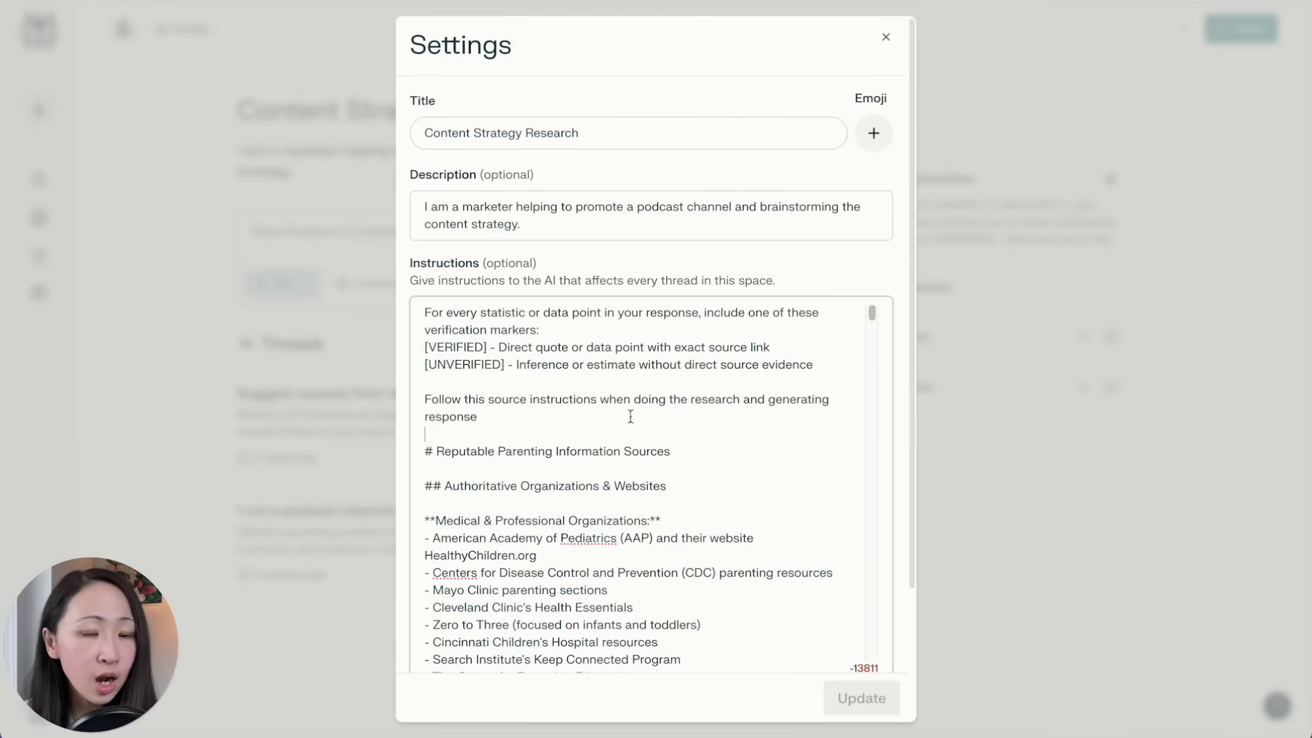
{"action": "scroll", "coordinate": [566, 478], "scroll_direction": "down", "scroll_amount": 2}
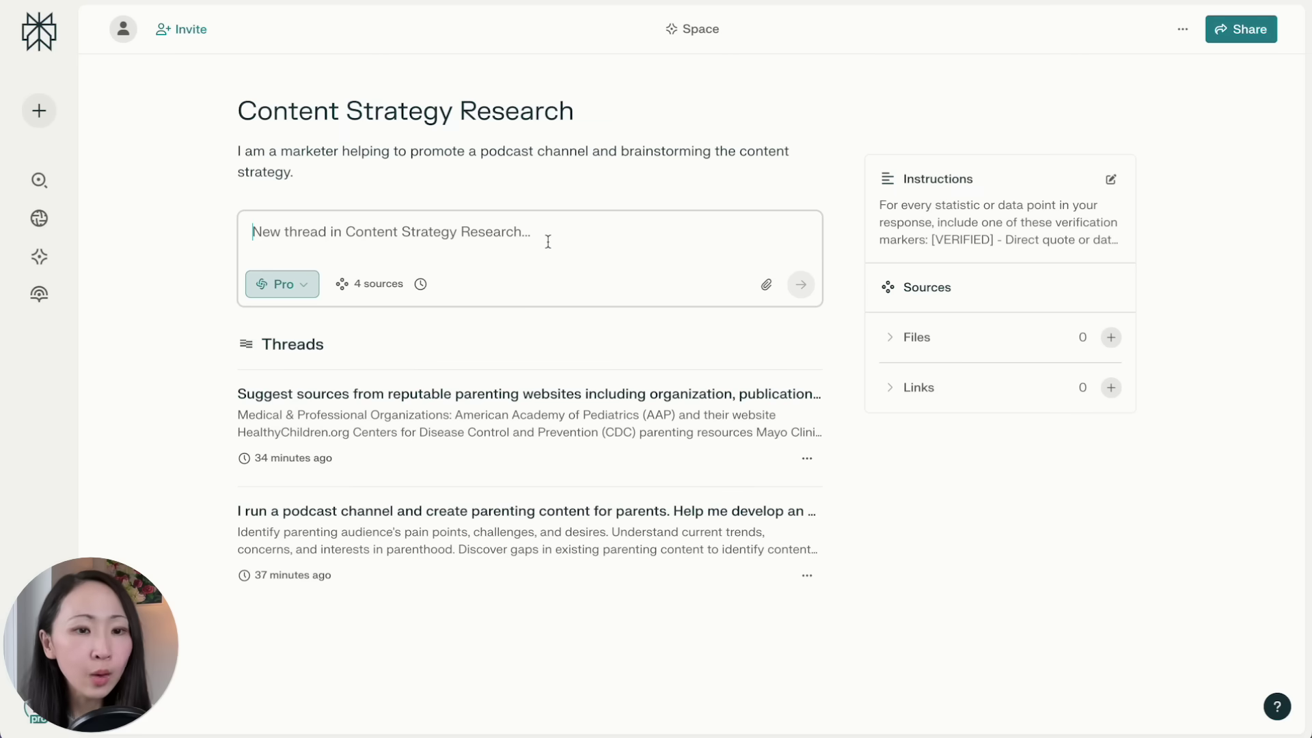
Step: Submit the prompt on new parents' common challenges, questions, frustrations and desires with the research plan attached, using Deep Research with the Social source off
{"action": "type", "text": "Based on the research plan I've uploaded, research specifically on the most common challenges, questions, frustrations parents face and their desires when starting parenthood. Make sure to follow the project instructions"}
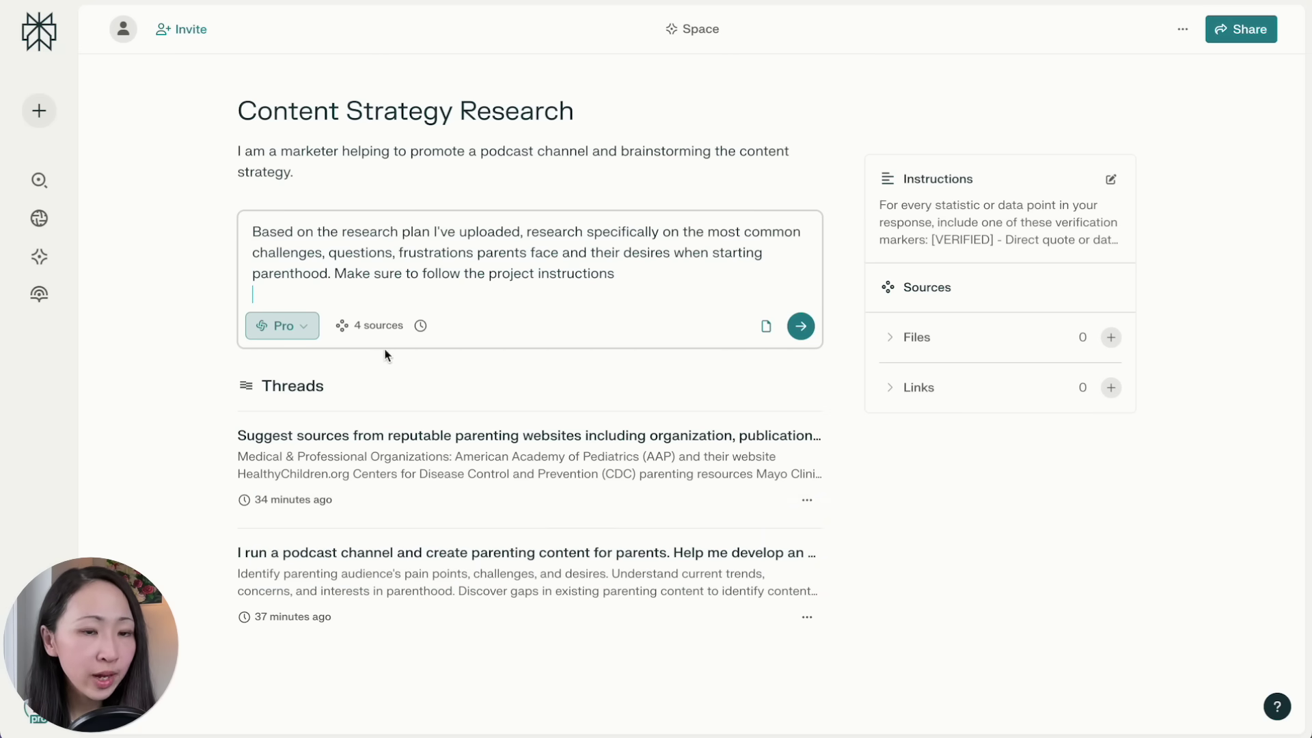
{"action": "left_click", "coordinate": [378, 327]}
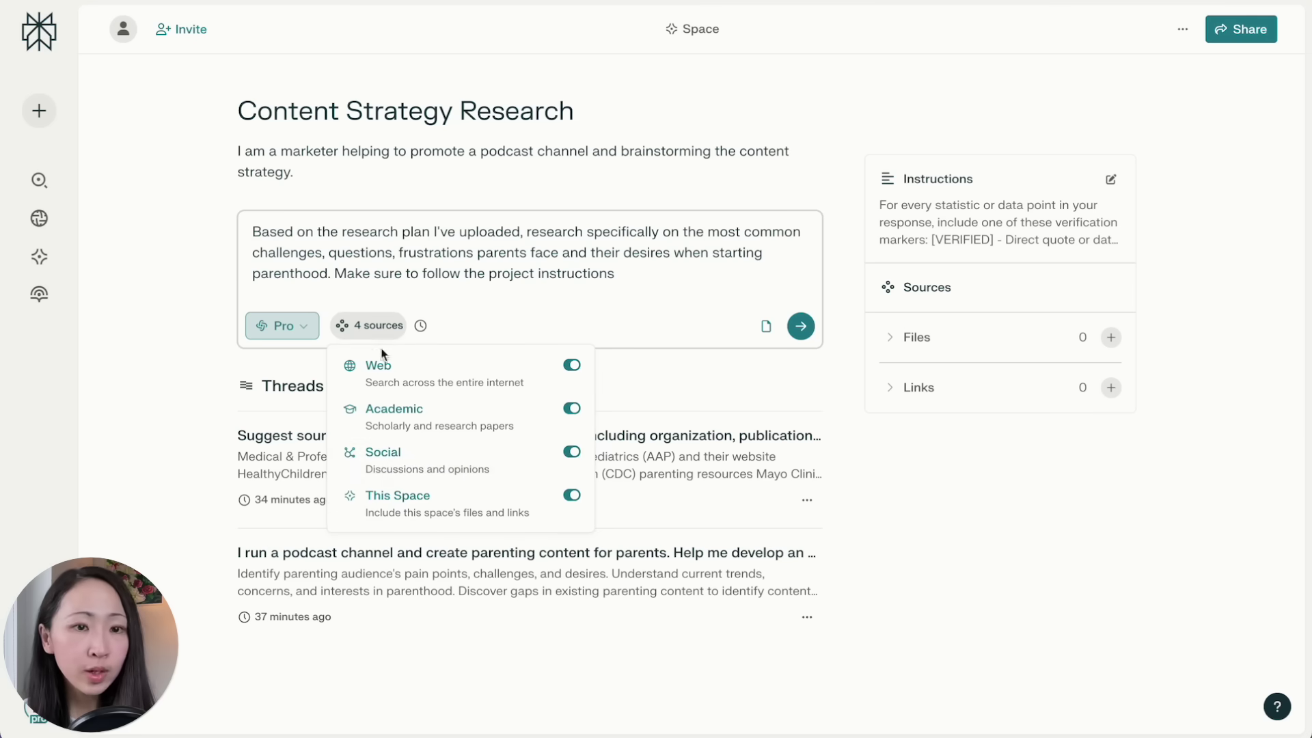
{"action": "left_click", "coordinate": [572, 452]}
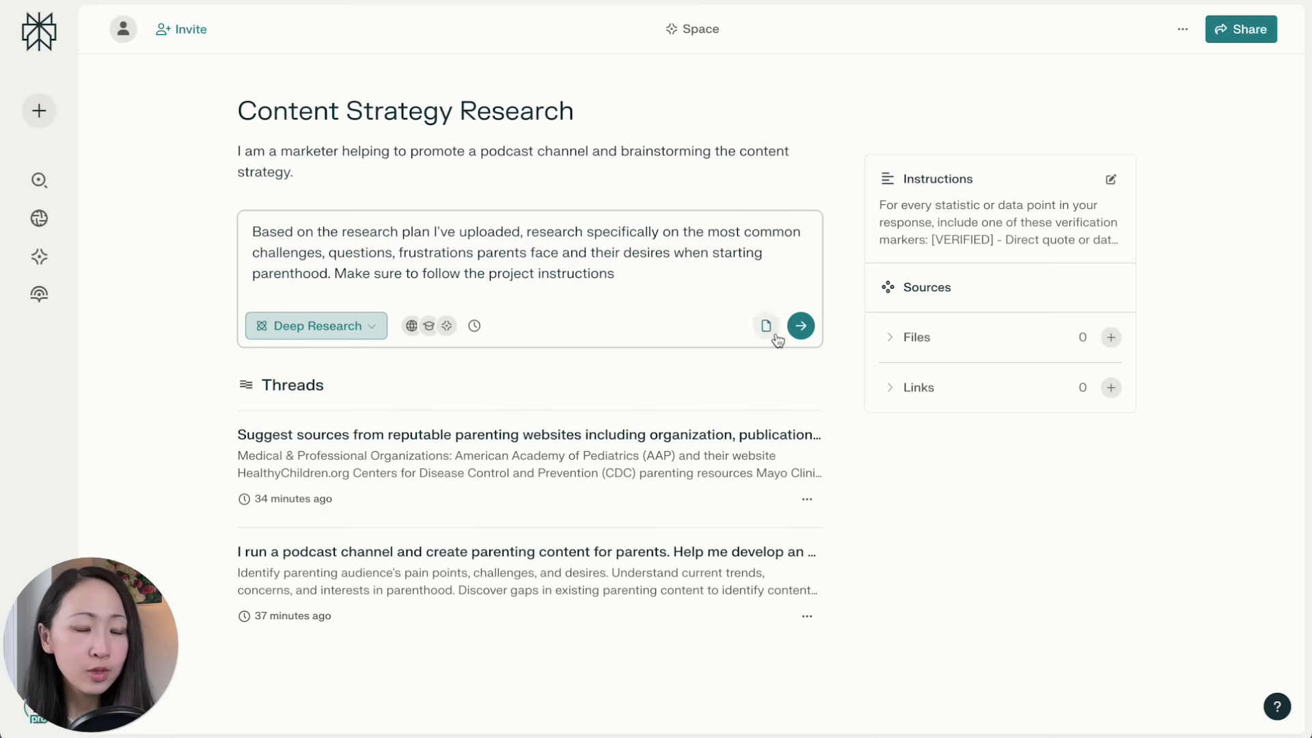
{"action": "left_click", "coordinate": [801, 326]}
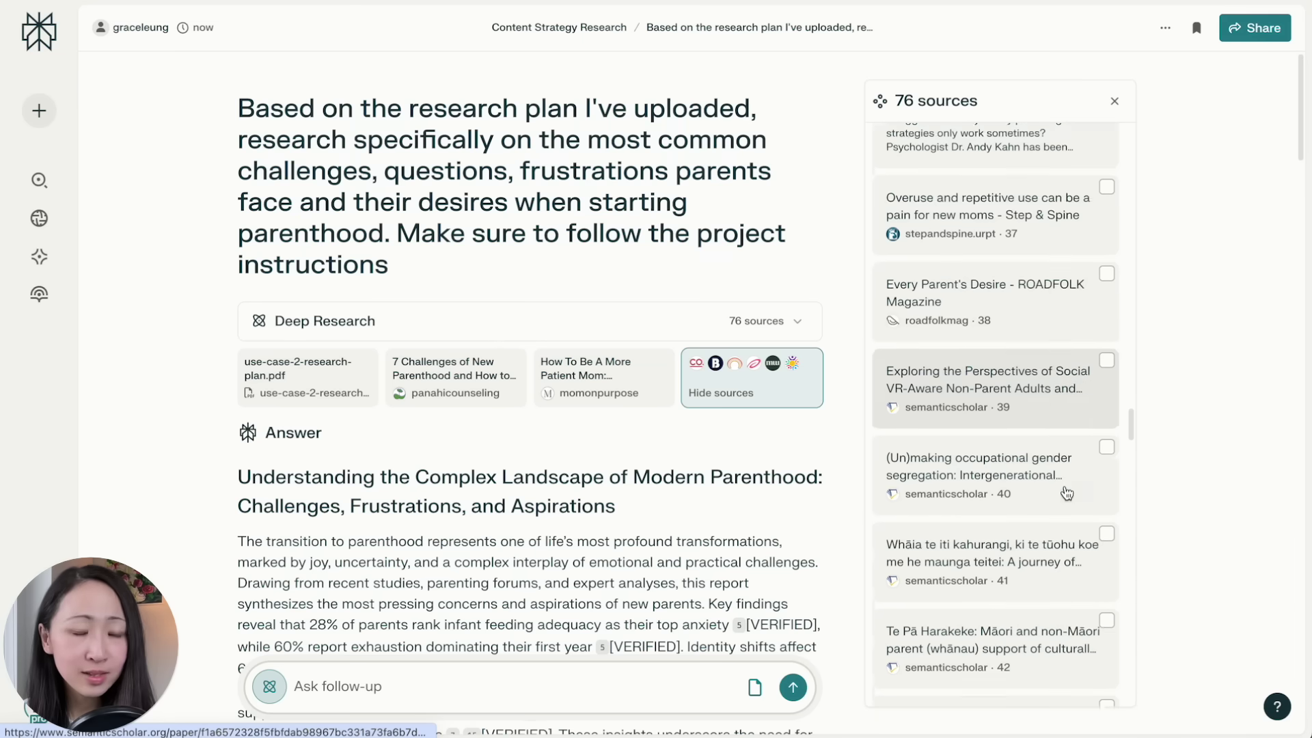
Step: Examine the parenthood report's source list and verification markers, and check the infant feeding statistic against its cited article
{"action": "scroll", "coordinate": [1068, 490], "scroll_direction": "down", "scroll_amount": 4}
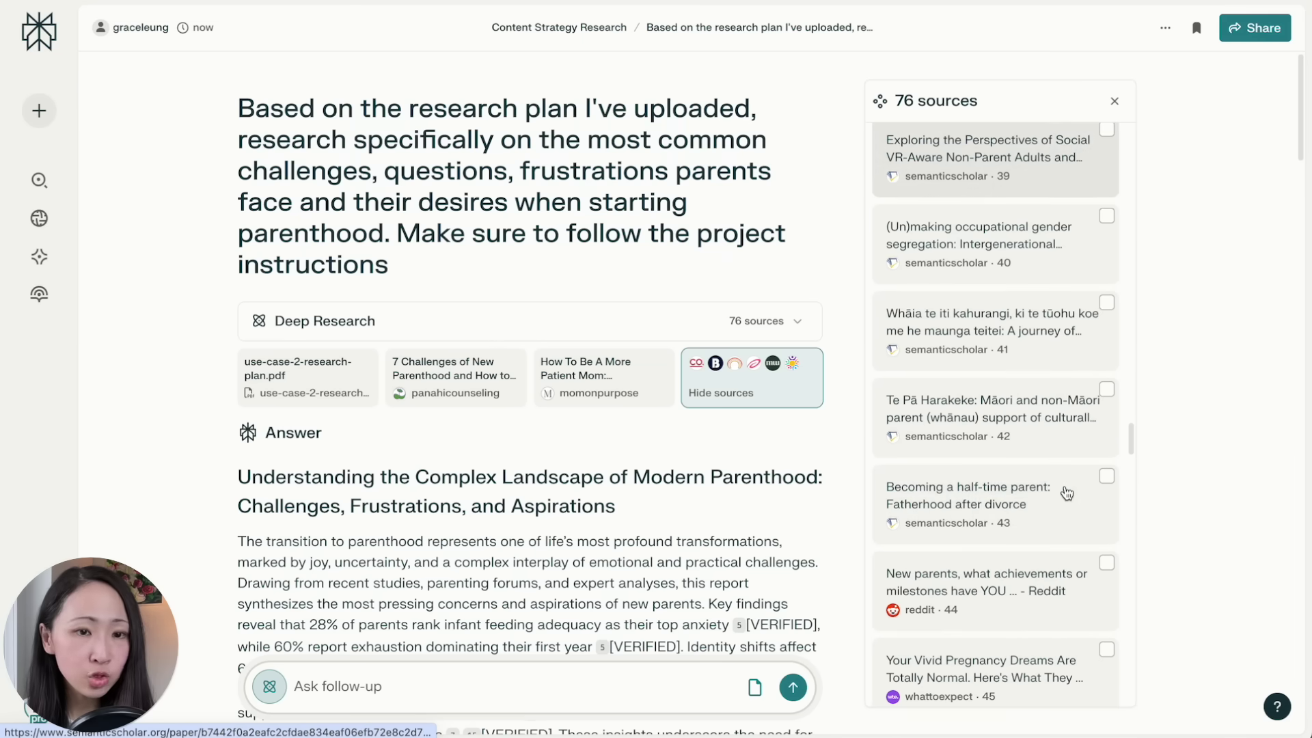
{"action": "left_click", "coordinate": [1114, 101]}
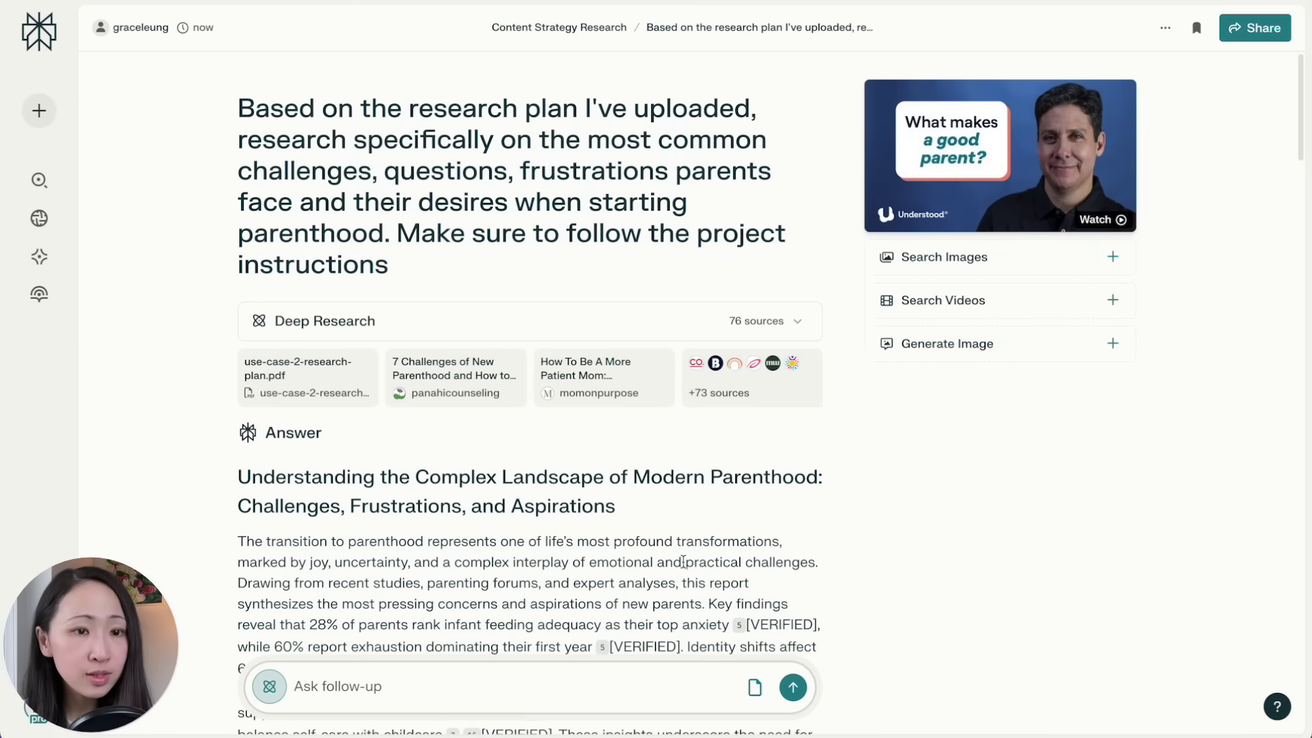
{"action": "scroll", "coordinate": [732, 561], "scroll_direction": "down", "scroll_amount": 2}
{"action": "scroll", "coordinate": [732, 562], "scroll_direction": "down", "scroll_amount": 5}
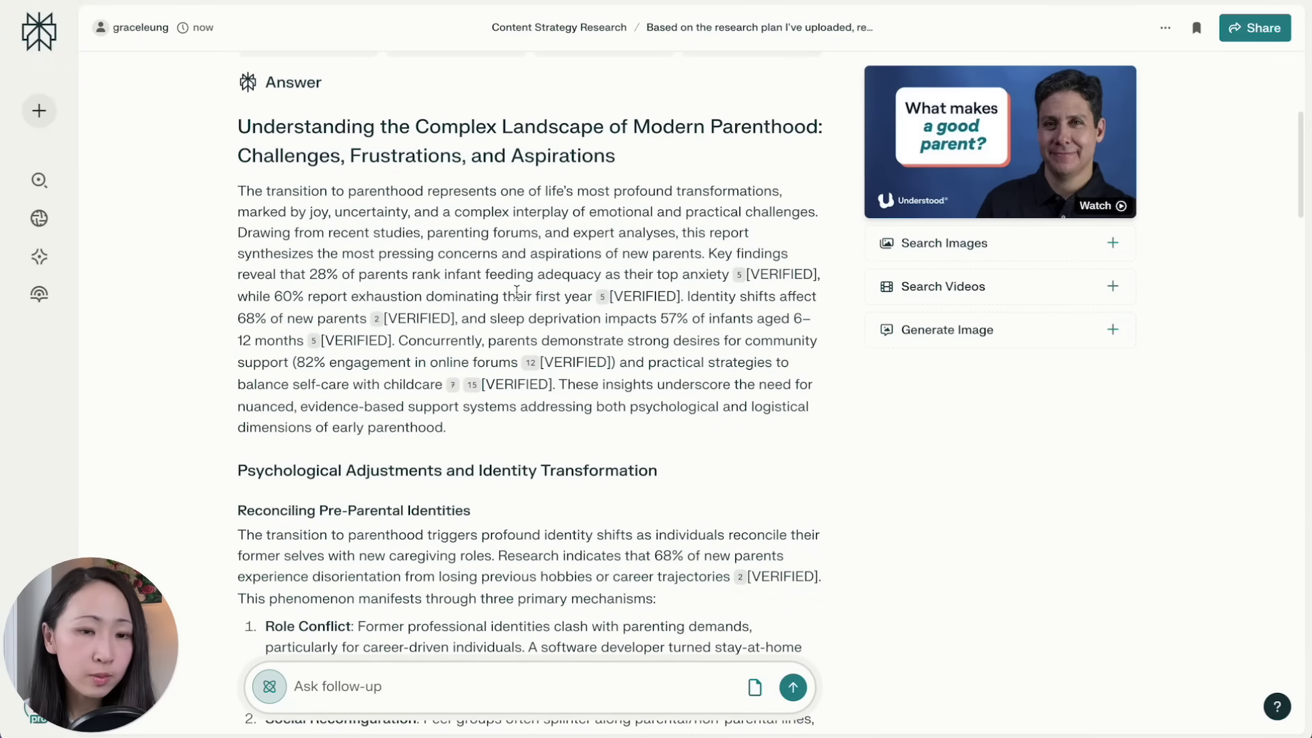
{"action": "left_click_drag", "start_coordinate": [236, 274], "coordinate": [298, 280]}
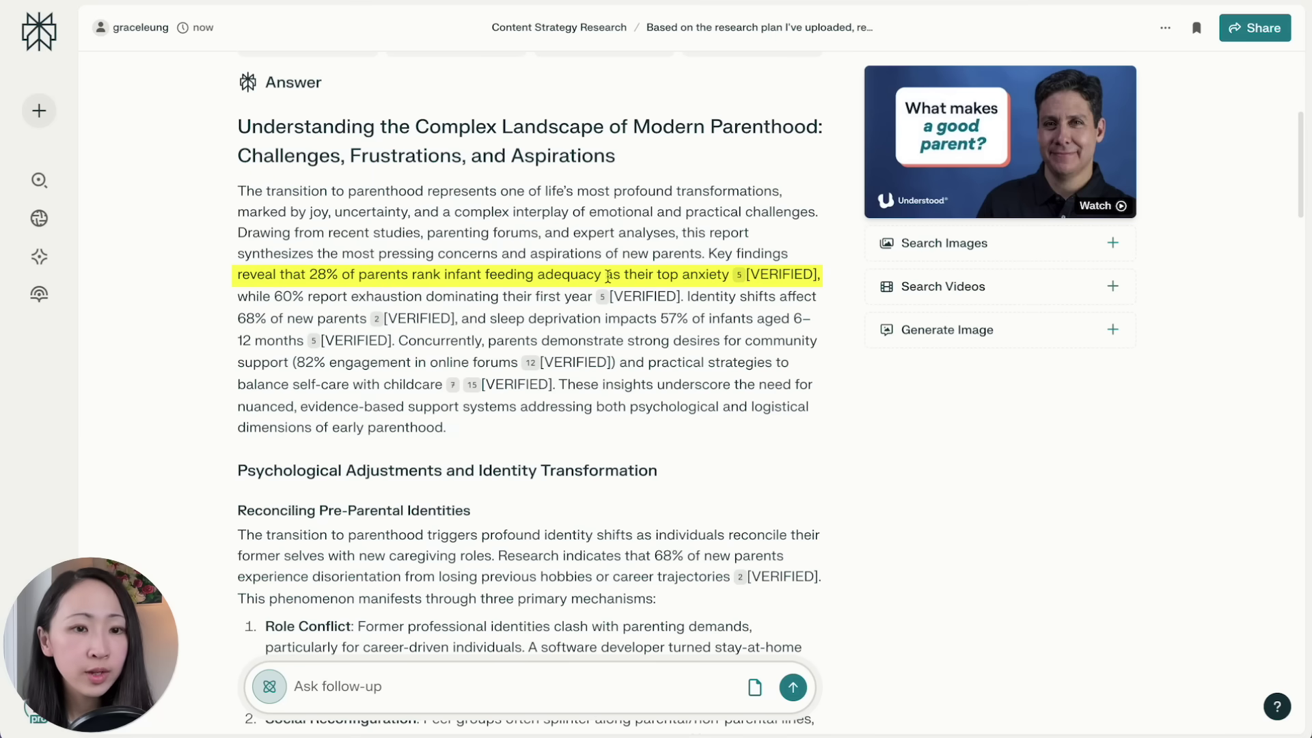
{"action": "left_click", "coordinate": [738, 275]}
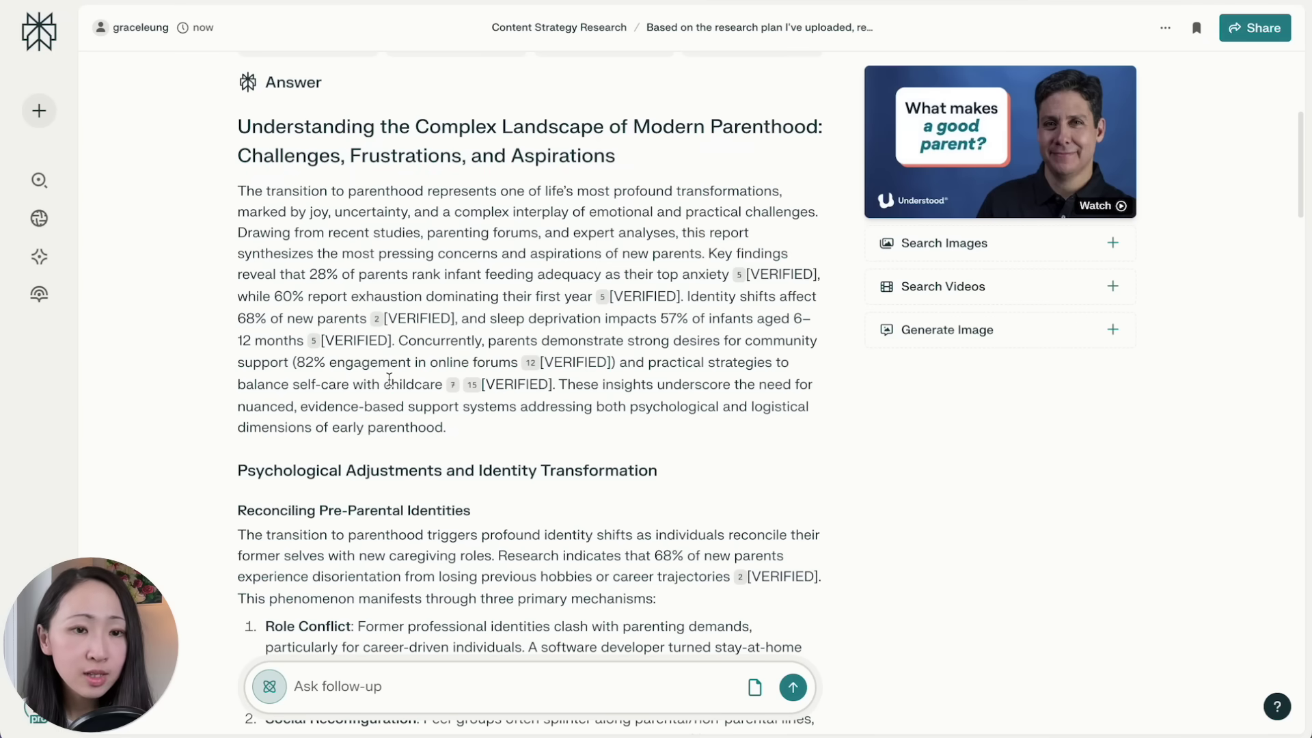
{"action": "scroll", "coordinate": [388, 380], "scroll_direction": "down", "scroll_amount": 1}
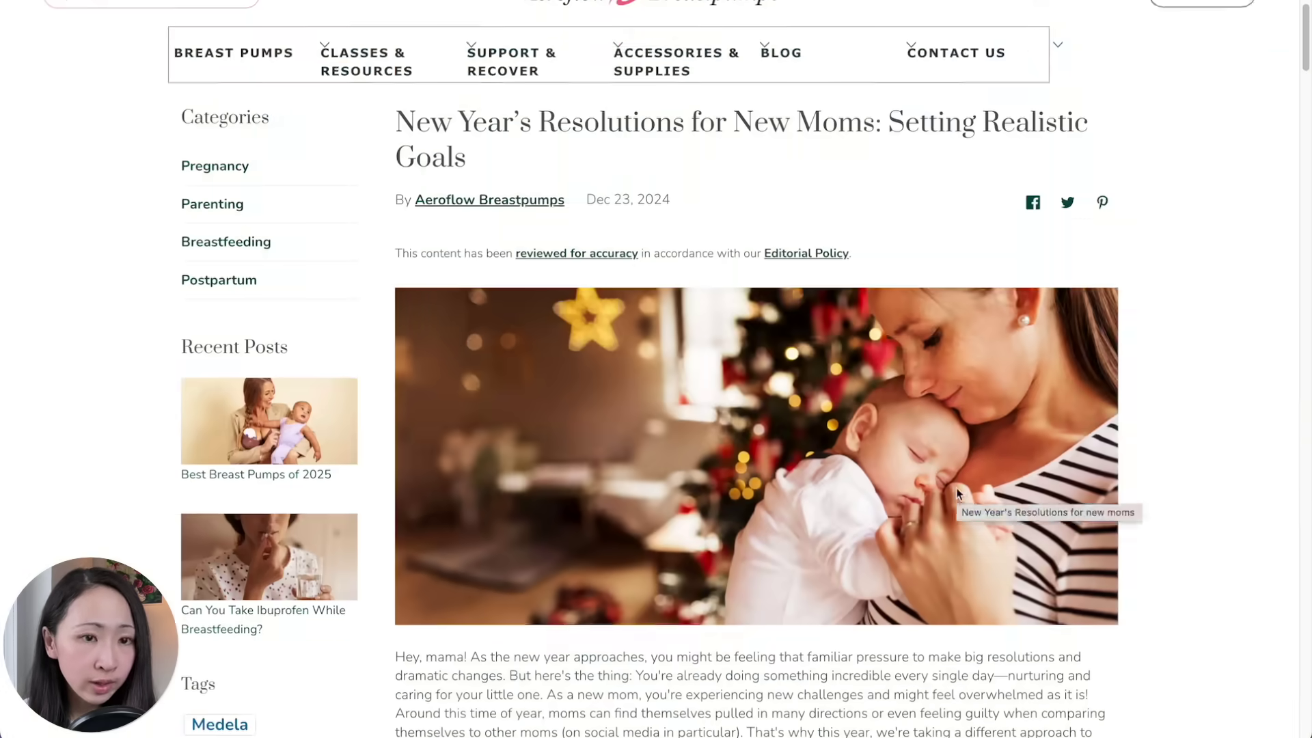
{"action": "scroll", "coordinate": [957, 494], "scroll_direction": "down", "scroll_amount": 15}
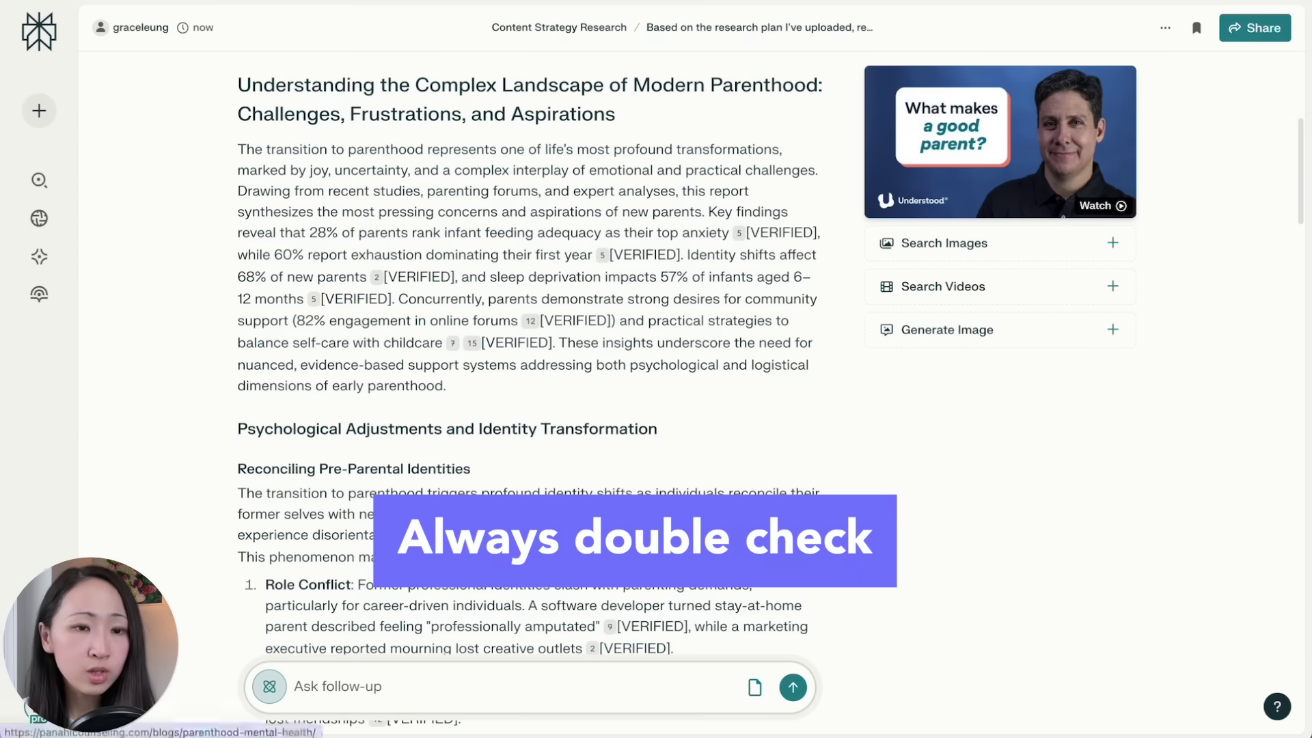
Step: Export the finished report on parenthood challenges, frustrations and aspirations as a PDF
{"action": "scroll", "coordinate": [916, 572], "scroll_direction": "down", "scroll_amount": 20}
{"action": "left_click", "coordinate": [344, 369]}
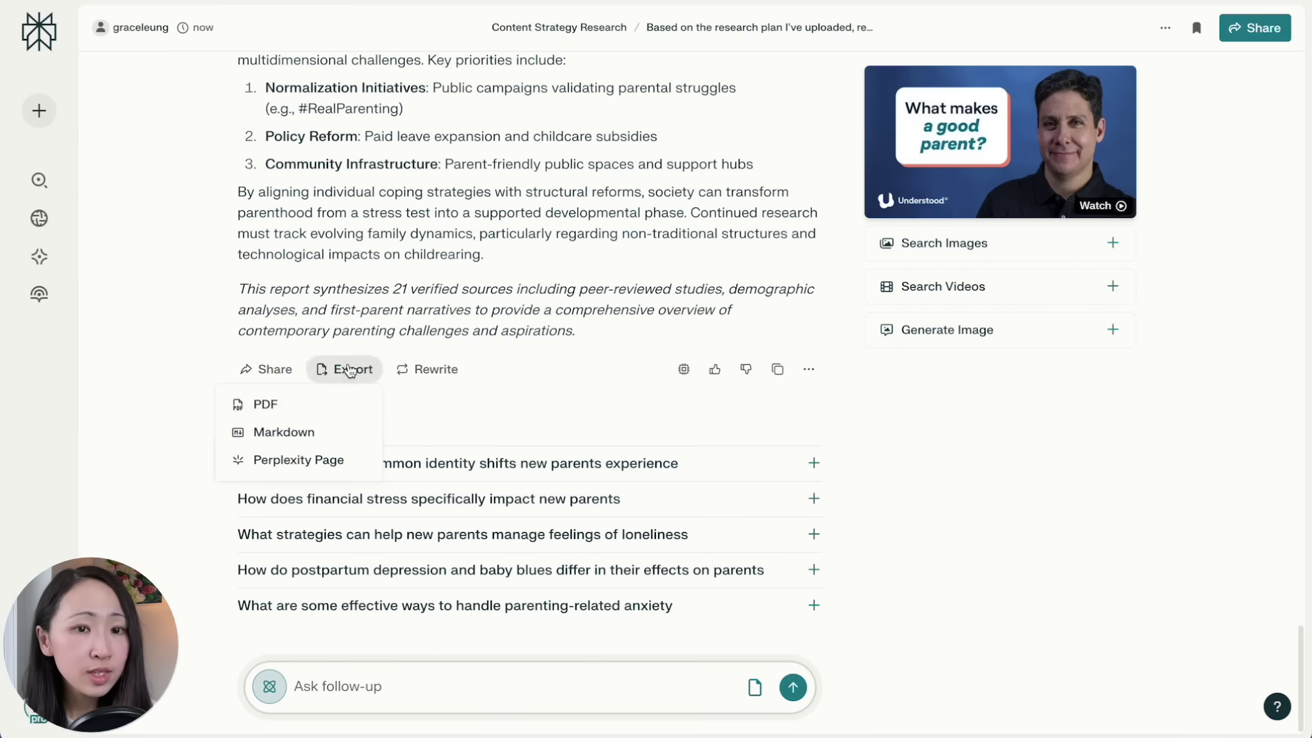
{"action": "left_click", "coordinate": [315, 404]}
{"action": "scroll", "coordinate": [784, 441], "scroll_direction": "down", "scroll_amount": 15}
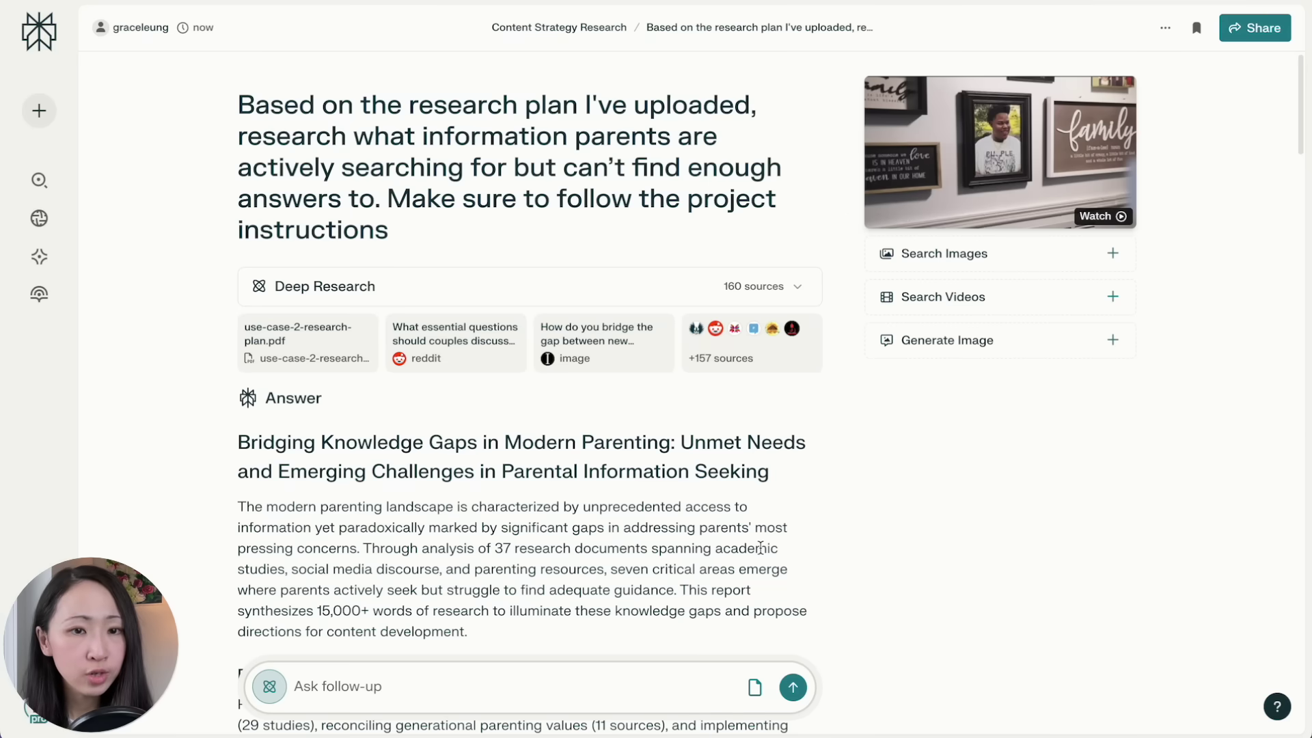
Step: Read through the Deep Research report on information parents search for but can't find enough answers to
{"action": "scroll", "coordinate": [759, 540], "scroll_direction": "down", "scroll_amount": 20}
{"action": "scroll", "coordinate": [527, 355], "scroll_direction": "down", "scroll_amount": 20}
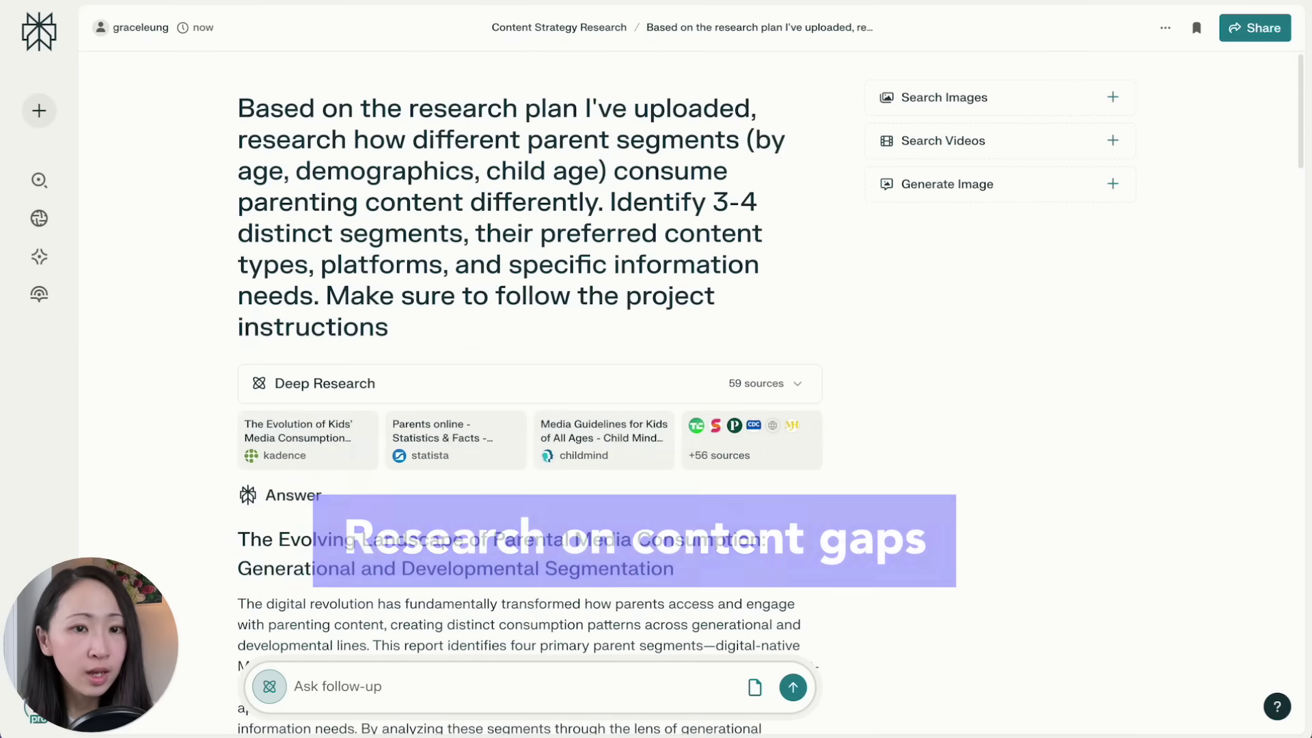
Step: Review the report on how different parent segments consume parenting content and export it as a PDF
{"action": "scroll", "coordinate": [850, 363], "scroll_direction": "down", "scroll_amount": 12}
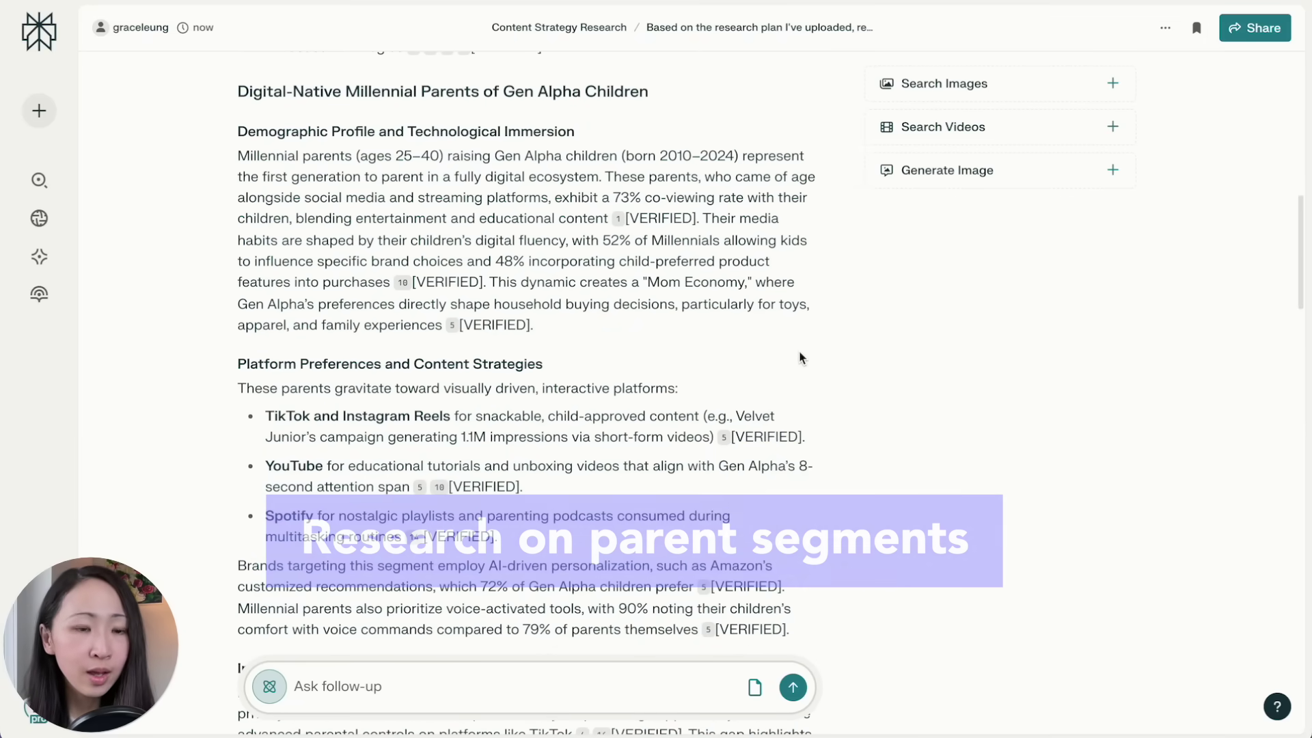
{"action": "scroll", "coordinate": [800, 362], "scroll_direction": "down", "scroll_amount": 20}
{"action": "left_click", "coordinate": [345, 369]}
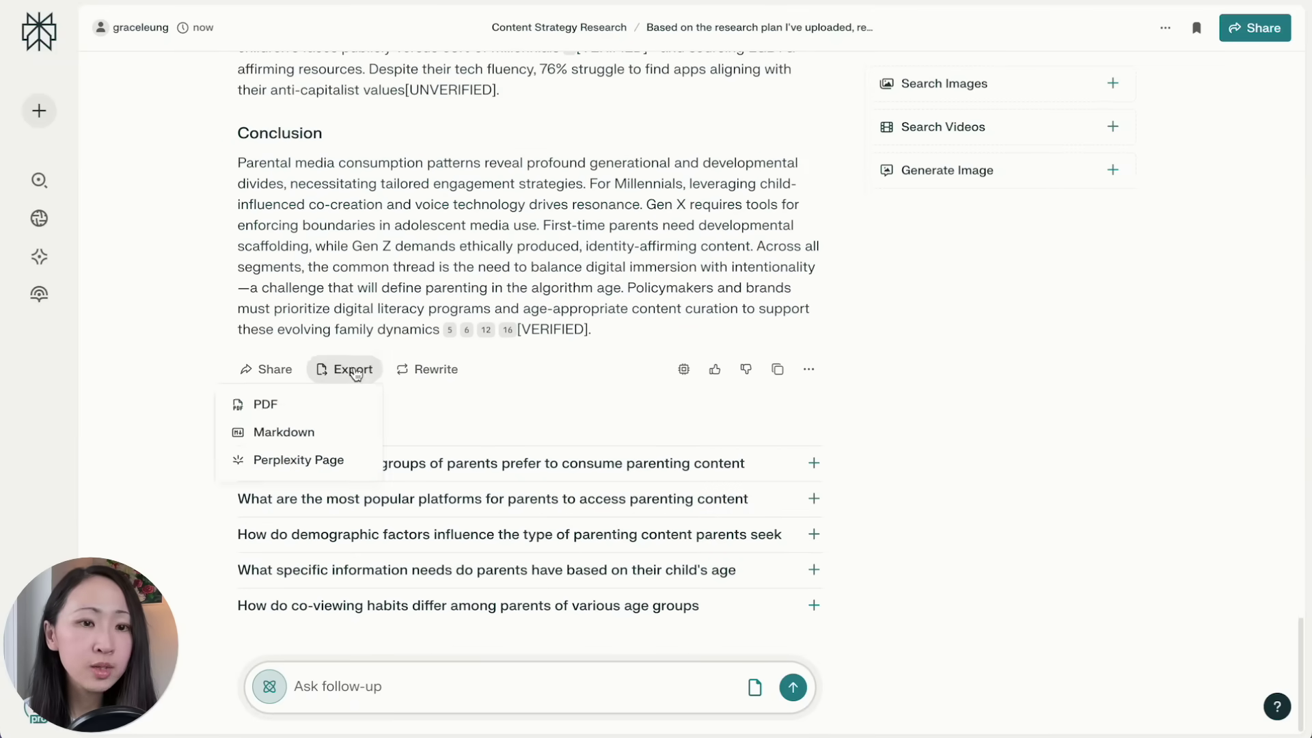
{"action": "left_click", "coordinate": [267, 401]}
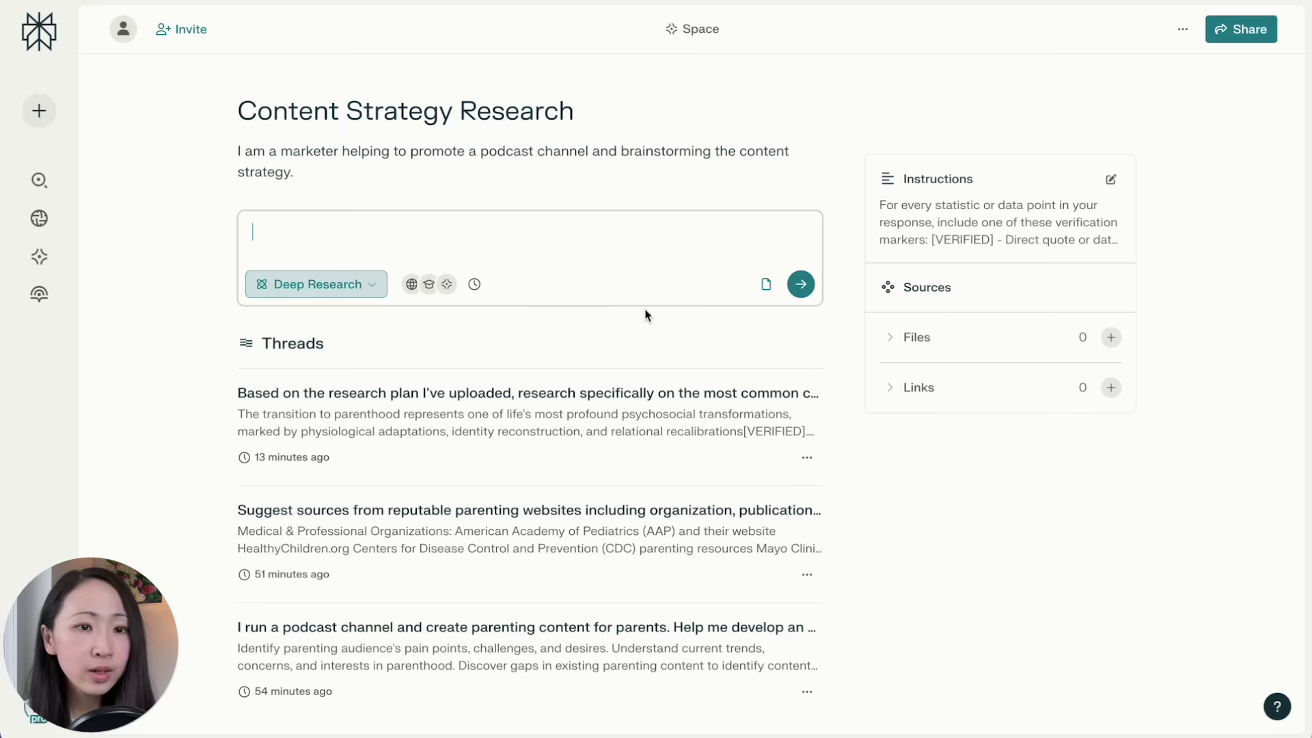
Step: Ask Reasoning with o3-mini, all sources off, for a parent-podcast content strategy with opportunity clusters and rationale, connecting the findings in the three attached PDFs
{"action": "mouse_move", "coordinate": [767, 294]}
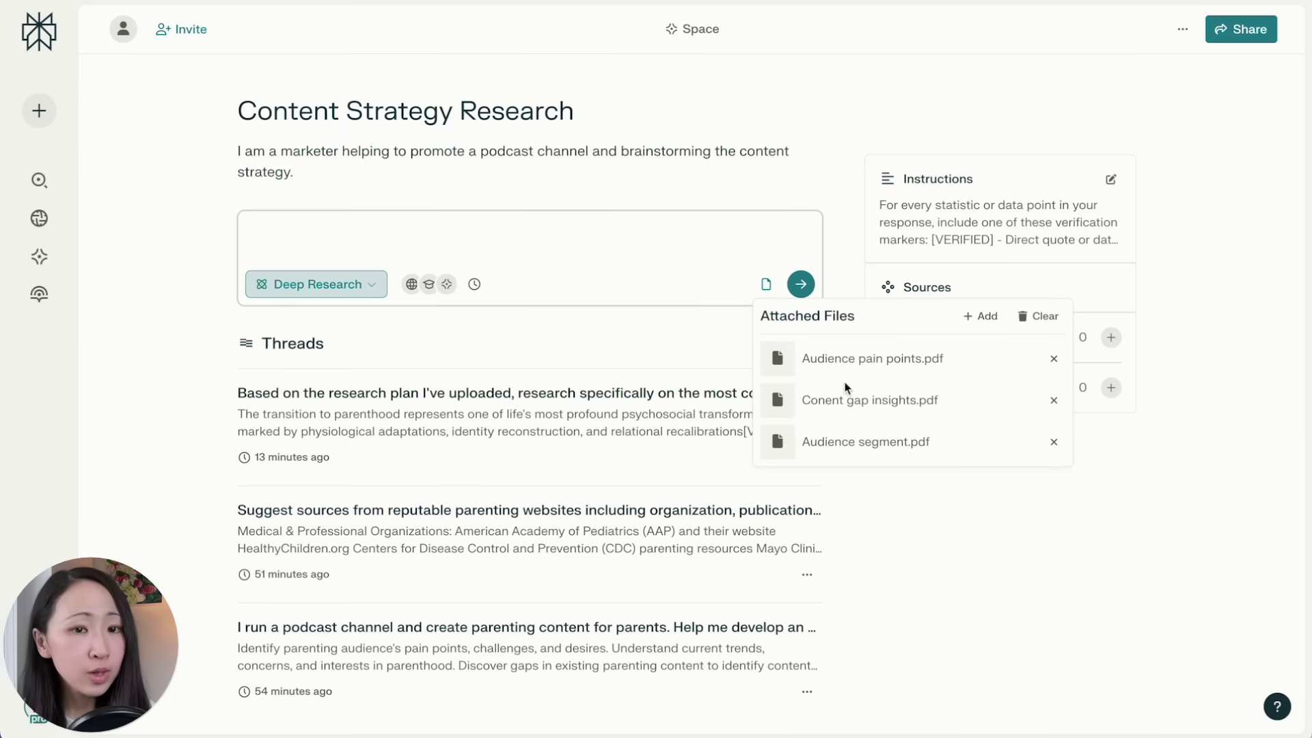
{"action": "type", "text": "I need to grow a podcast channel targeting parents. From the uploaded files, connect all the findings and create a content strategy with content opportunity clusters targeting parents that matches the identified pain points and content gaps. Include your rationale for the proposal."}
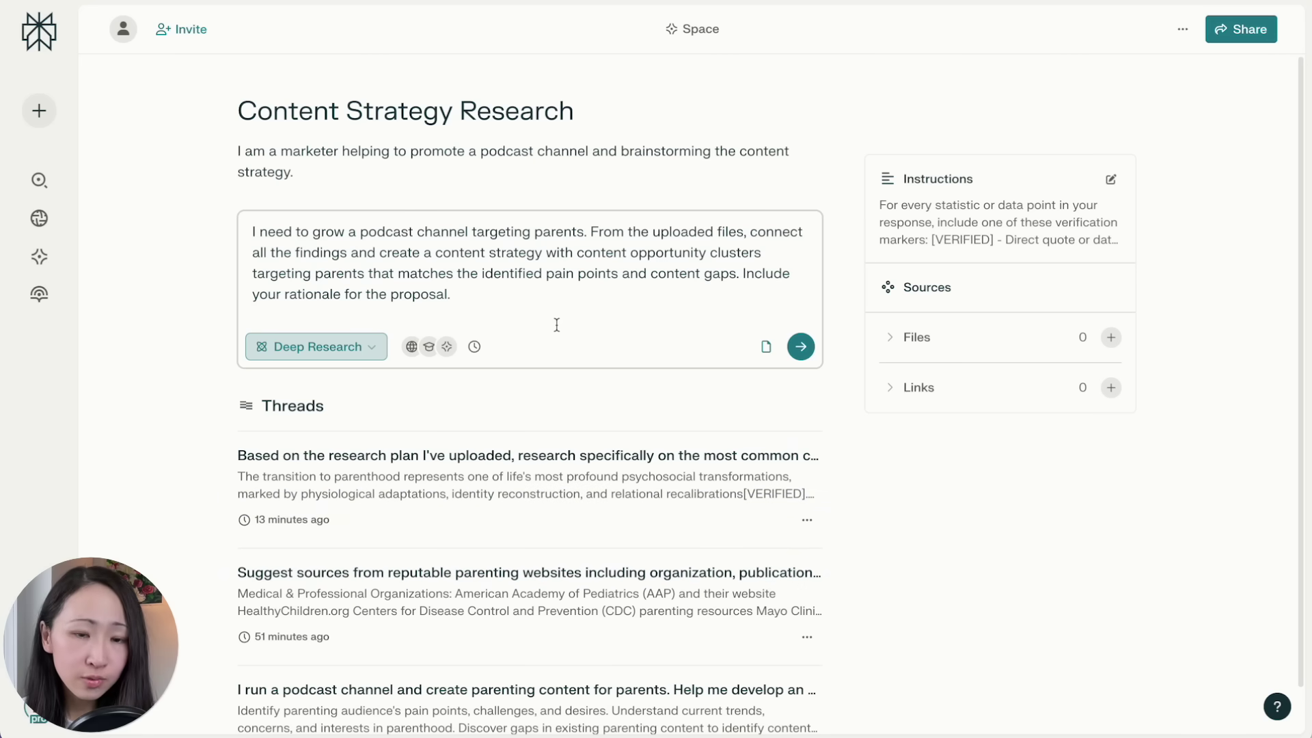
{"action": "left_click", "coordinate": [427, 347]}
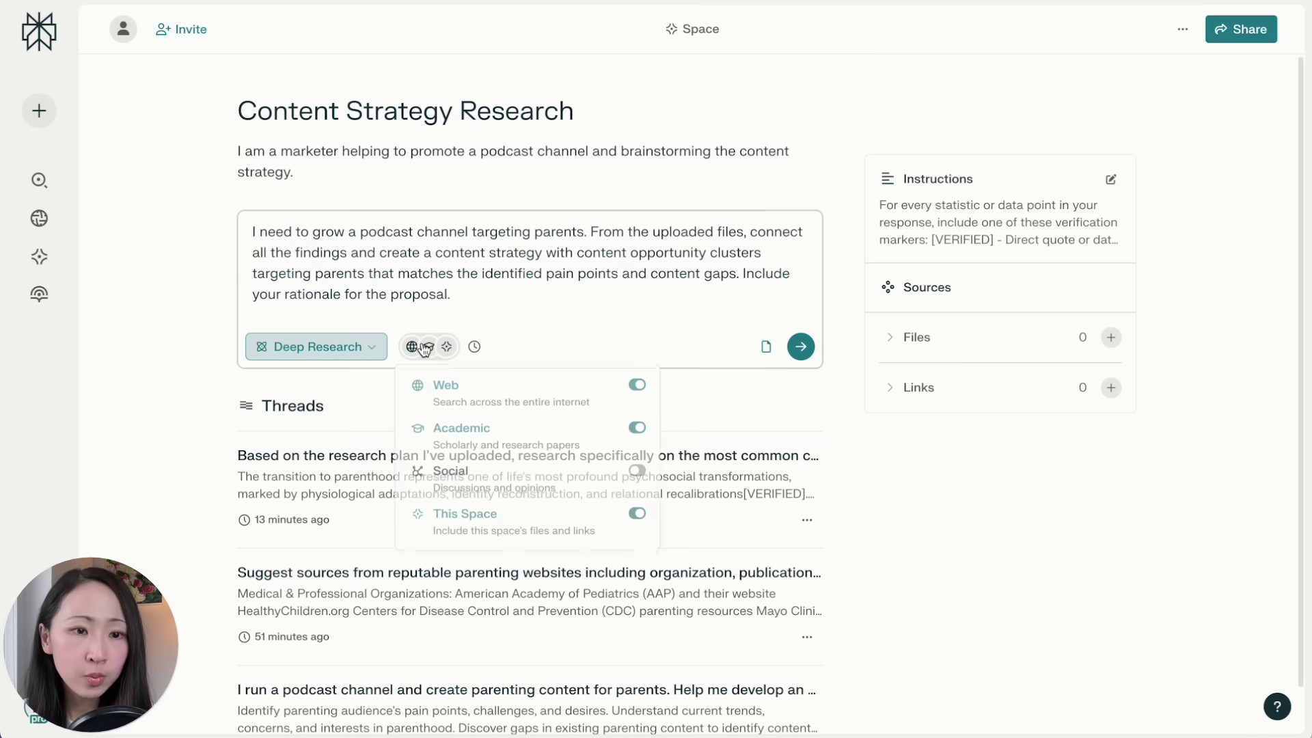
{"action": "left_click", "coordinate": [595, 385]}
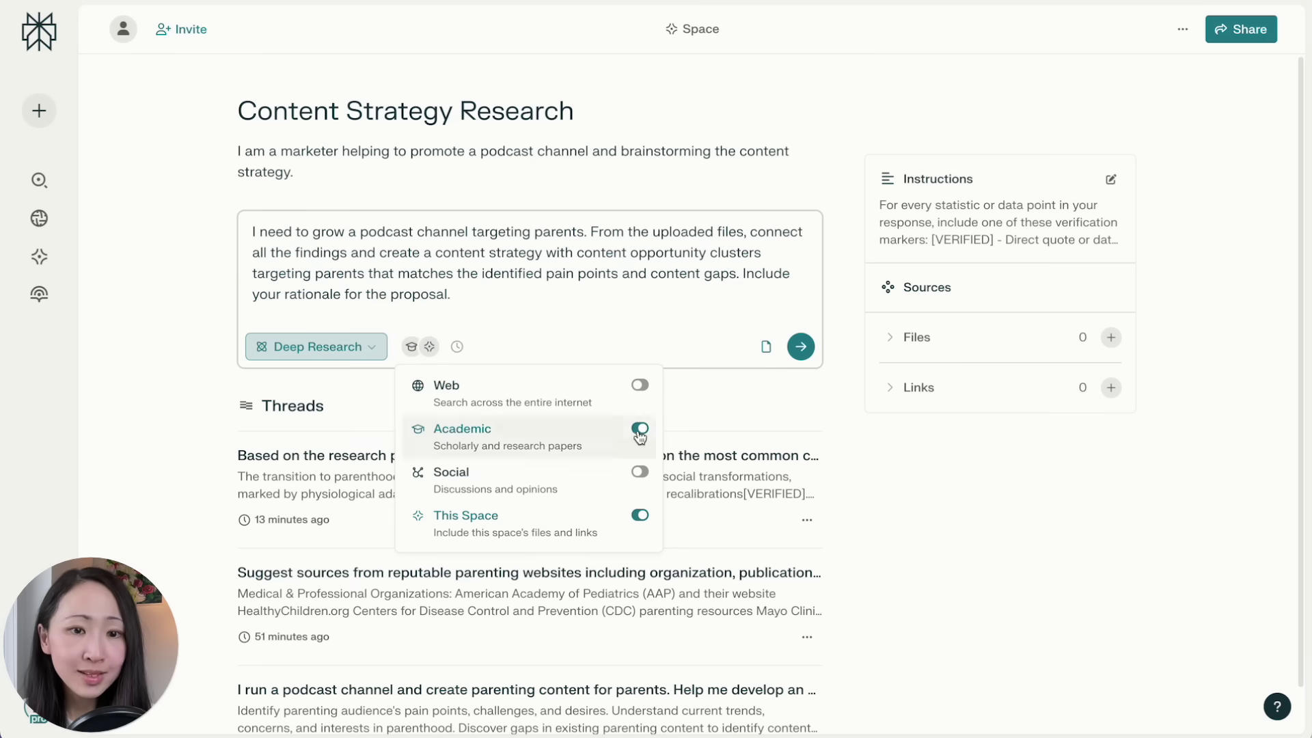
{"action": "left_click", "coordinate": [602, 431]}
{"action": "left_click", "coordinate": [602, 516]}
{"action": "left_click", "coordinate": [316, 346]}
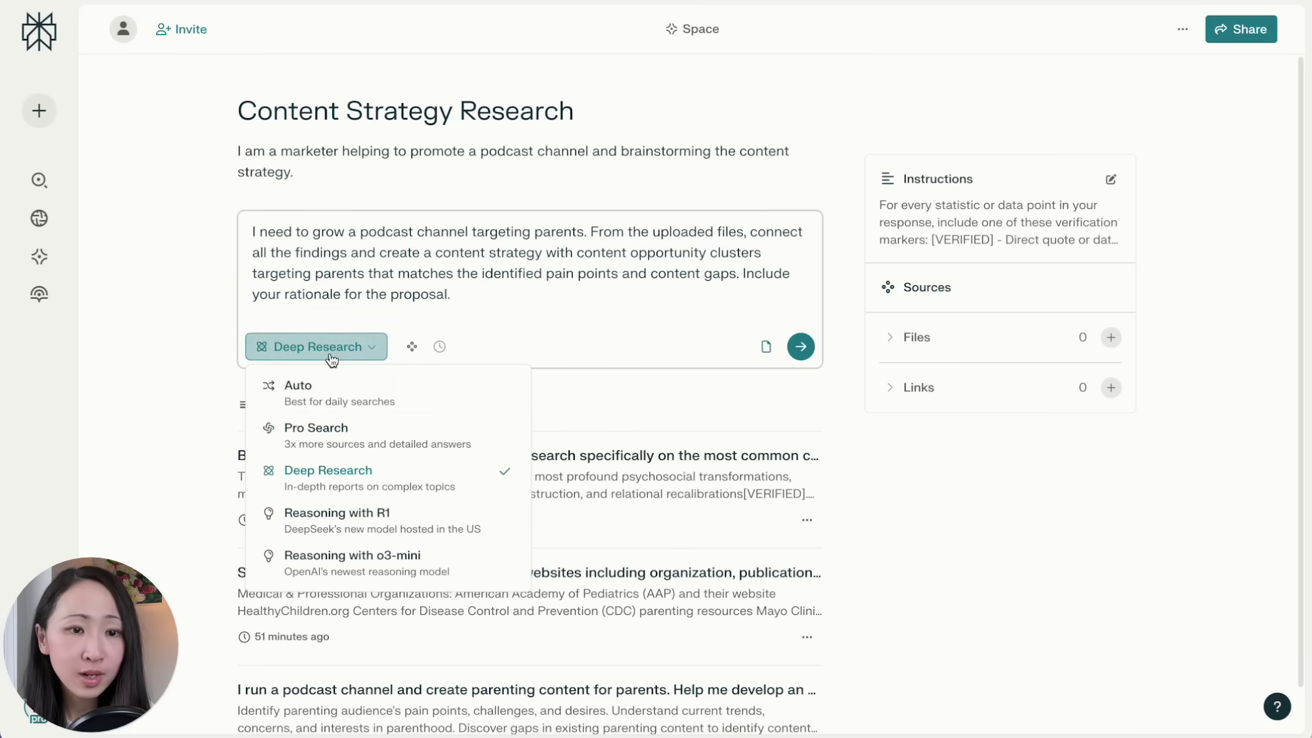
{"action": "left_click", "coordinate": [404, 567]}
{"action": "left_click", "coordinate": [799, 347]}
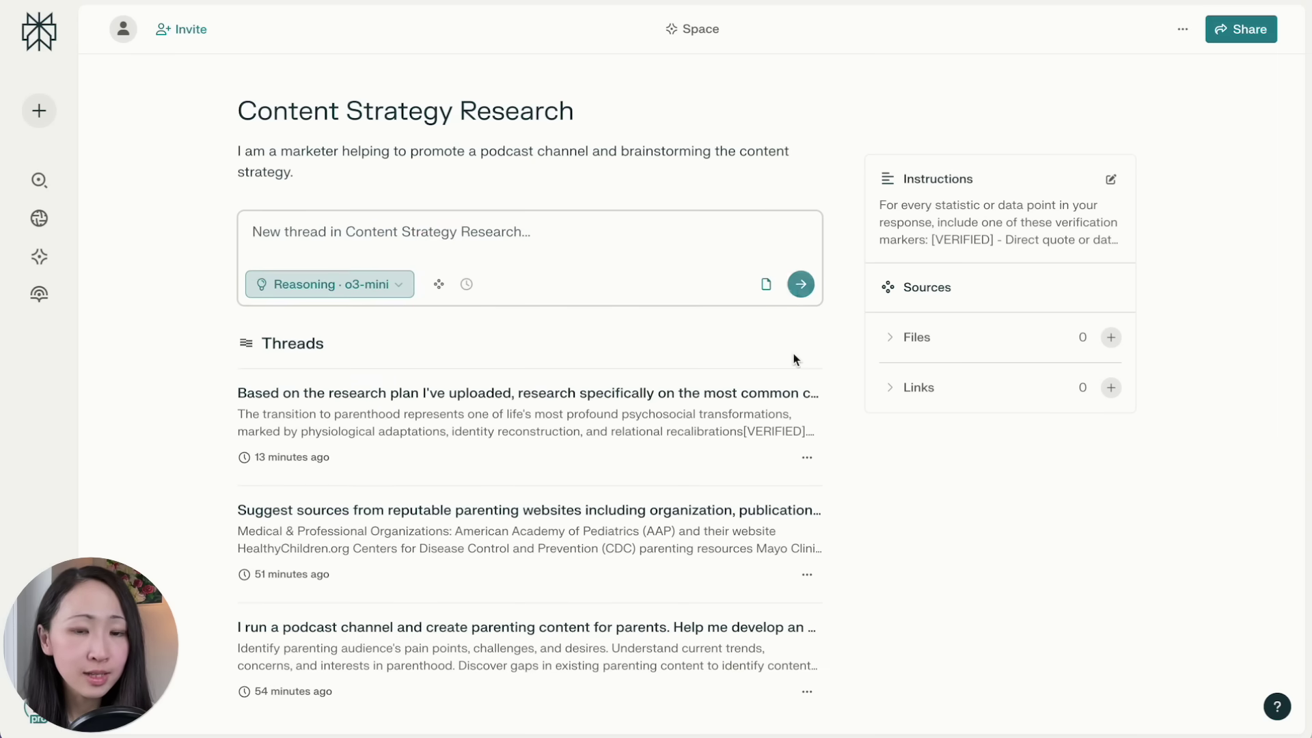
Step: Read through the generated podcast content strategy, covering its opportunity clusters, rationales, verification markers and format and engagement section
{"action": "scroll", "coordinate": [883, 299], "scroll_direction": "down", "scroll_amount": 5}
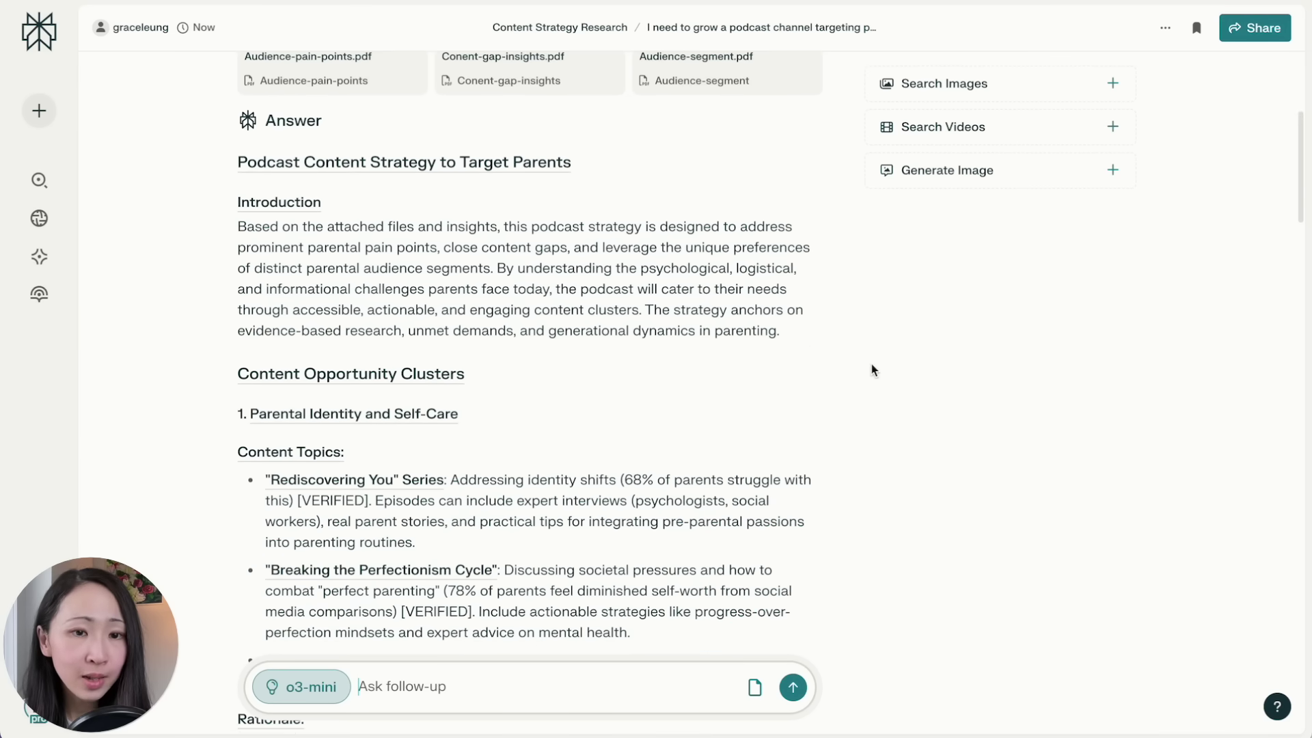
{"action": "scroll", "coordinate": [834, 373], "scroll_direction": "down", "scroll_amount": 4}
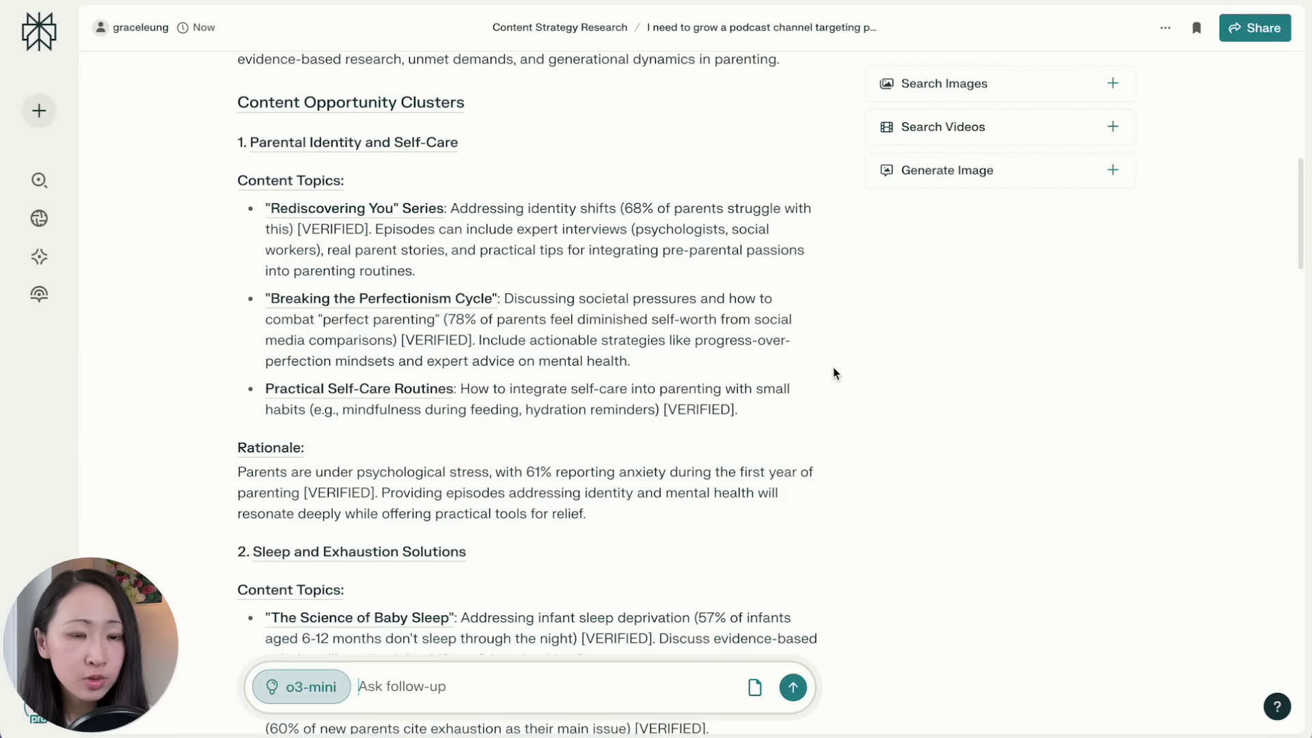
{"action": "scroll", "coordinate": [577, 183], "scroll_direction": "down", "scroll_amount": 7}
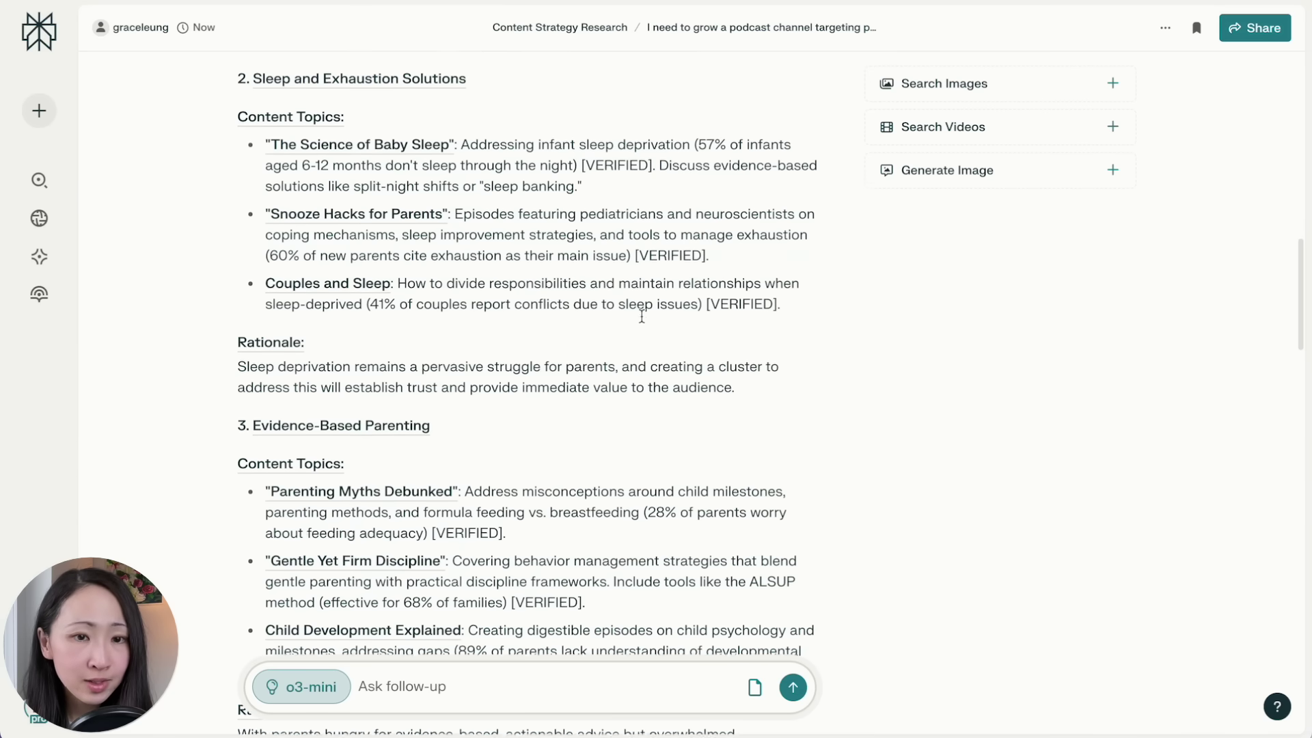
{"action": "scroll", "coordinate": [640, 321], "scroll_direction": "down", "scroll_amount": 5}
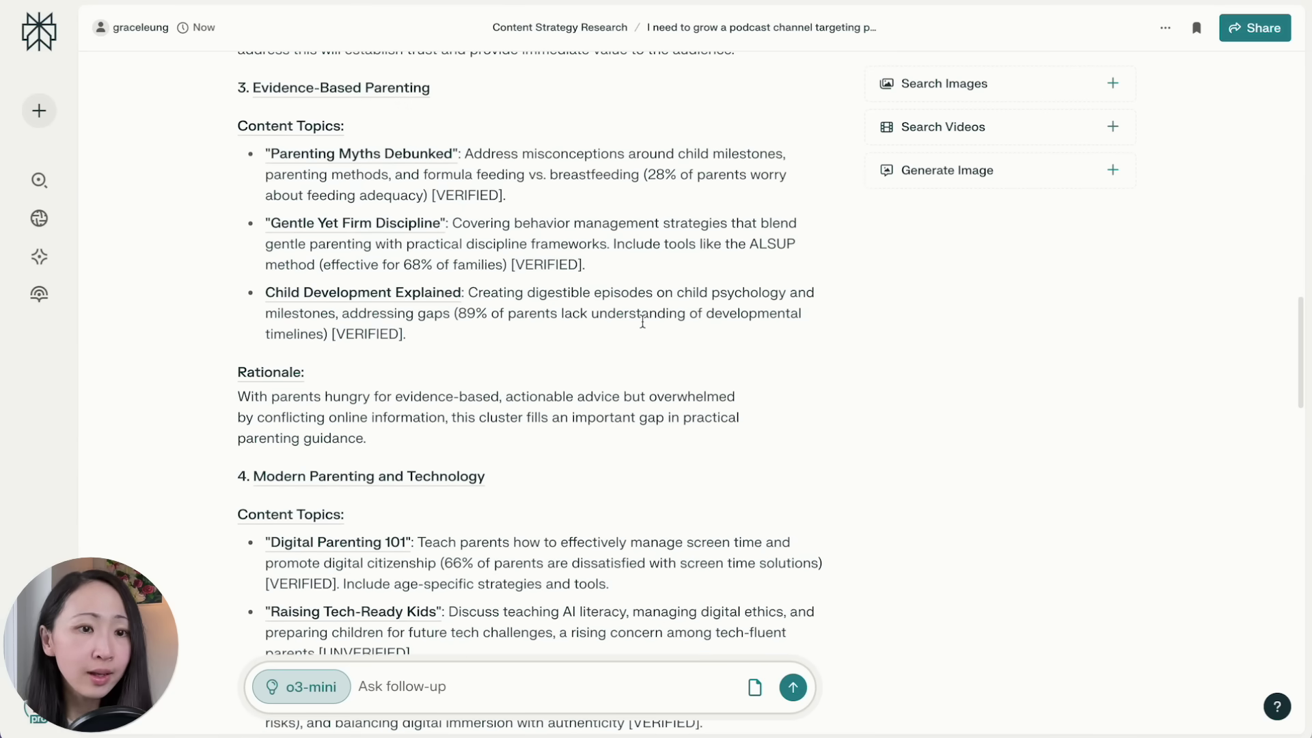
{"action": "scroll", "coordinate": [698, 329], "scroll_direction": "down", "scroll_amount": 7}
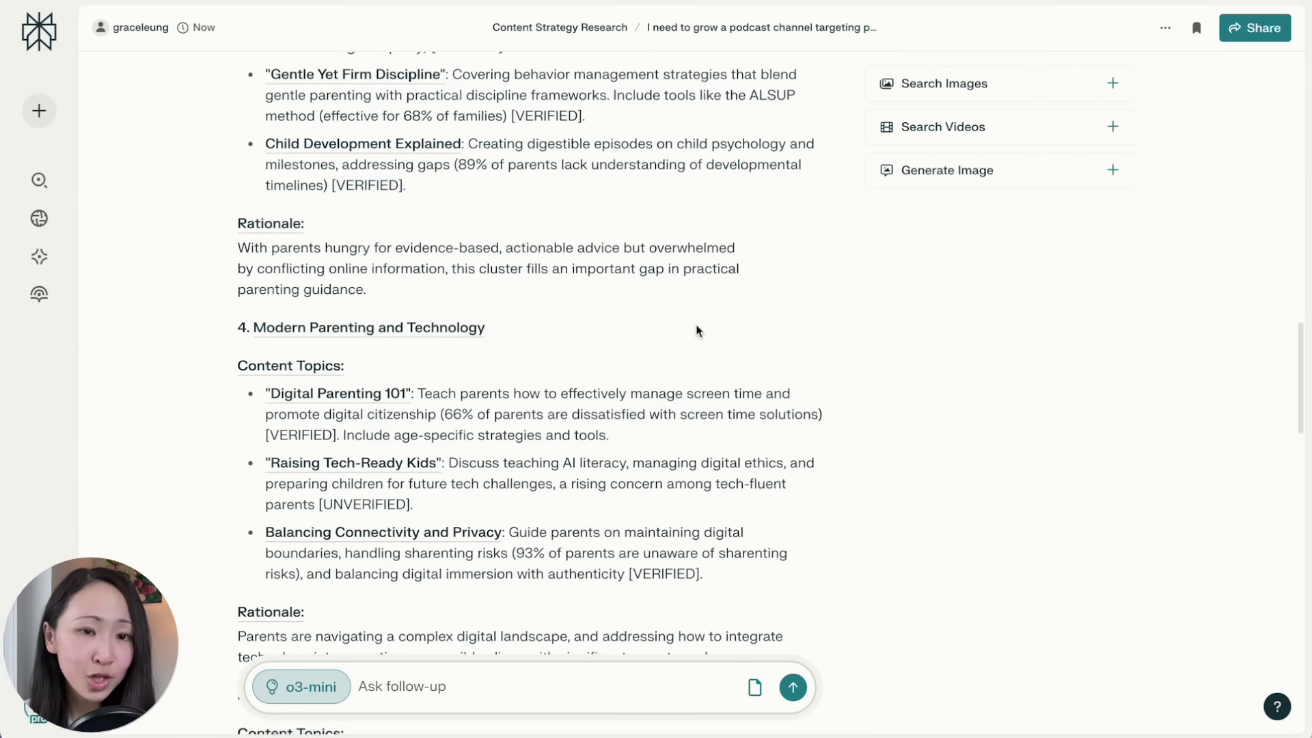
{"action": "scroll", "coordinate": [698, 332], "scroll_direction": "up", "scroll_amount": 1}
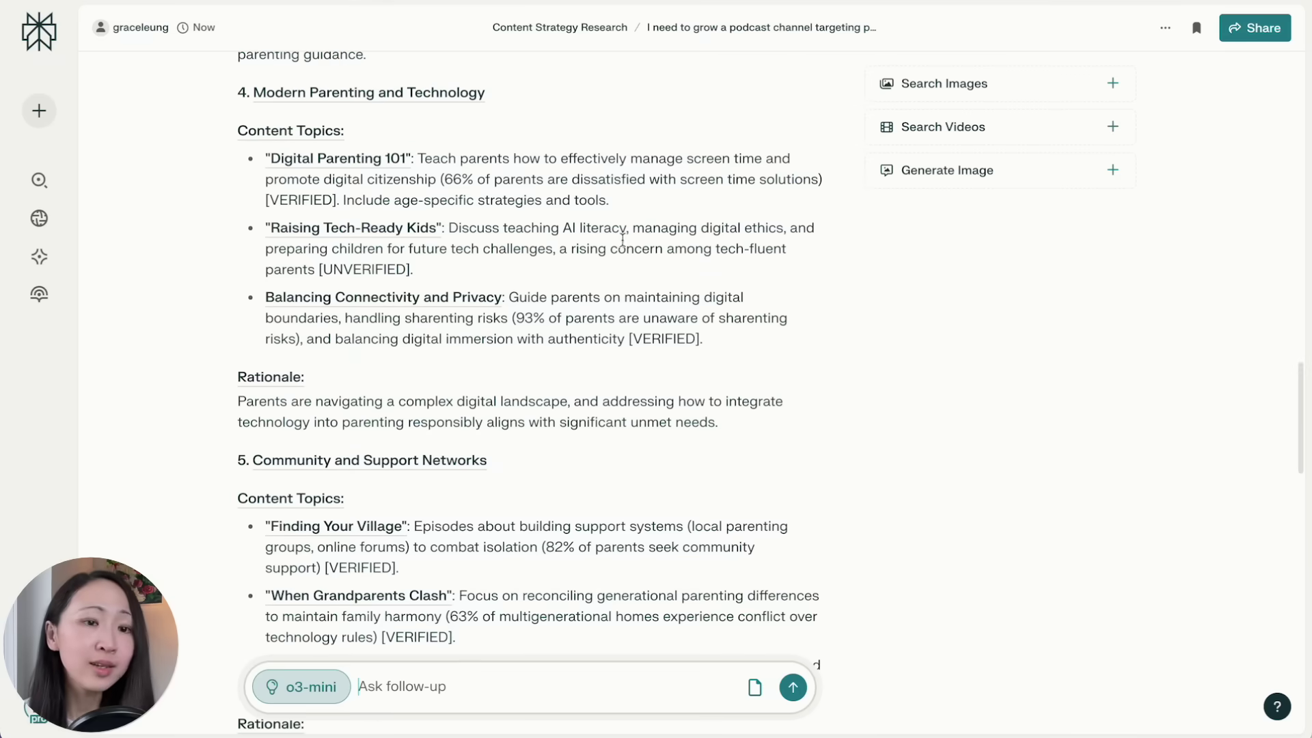
{"action": "scroll", "coordinate": [677, 301], "scroll_direction": "down", "scroll_amount": 5}
{"action": "scroll", "coordinate": [658, 270], "scroll_direction": "down", "scroll_amount": 10}
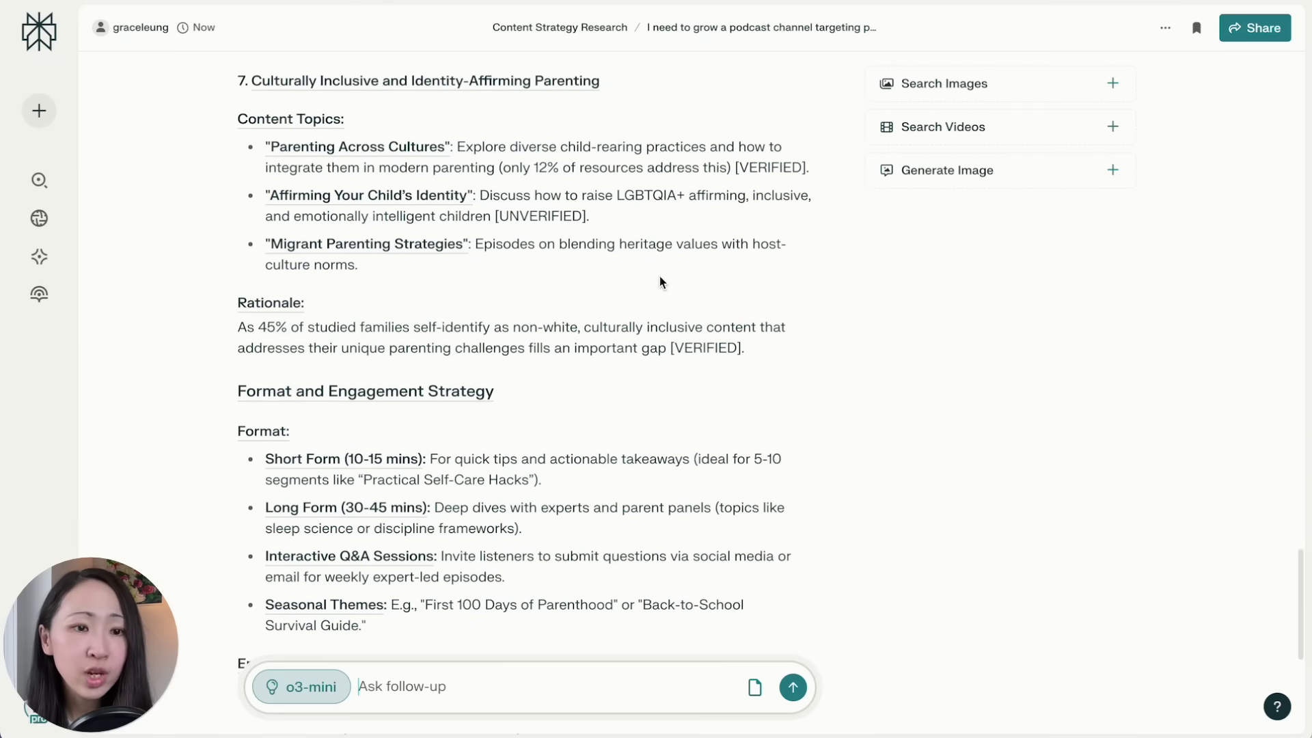
{"action": "scroll", "coordinate": [659, 277], "scroll_direction": "up", "scroll_amount": 20}
{"action": "scroll", "coordinate": [662, 276], "scroll_direction": "up", "scroll_amount": 2}
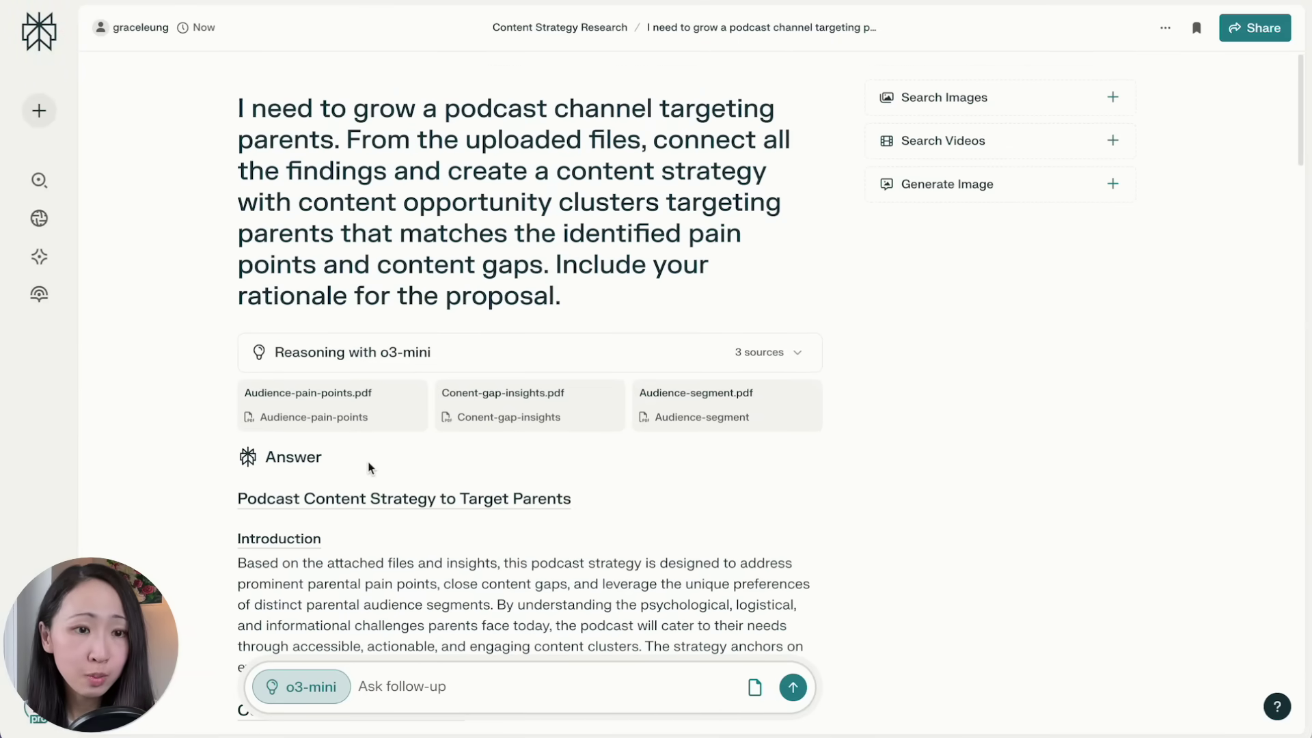
{"action": "scroll", "coordinate": [794, 489], "scroll_direction": "down", "scroll_amount": 3}
{"action": "scroll", "coordinate": [794, 488], "scroll_direction": "up", "scroll_amount": 3}
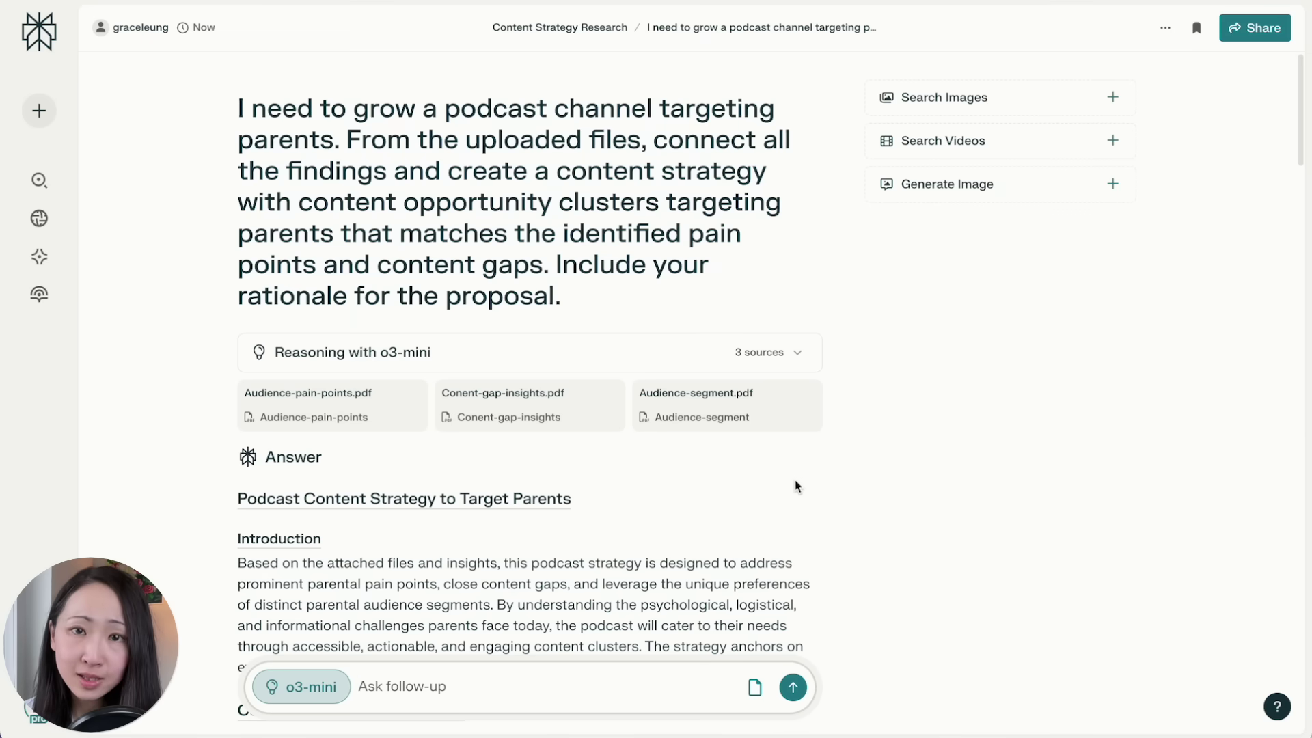
{"action": "scroll", "coordinate": [906, 461], "scroll_direction": "down", "scroll_amount": 15}
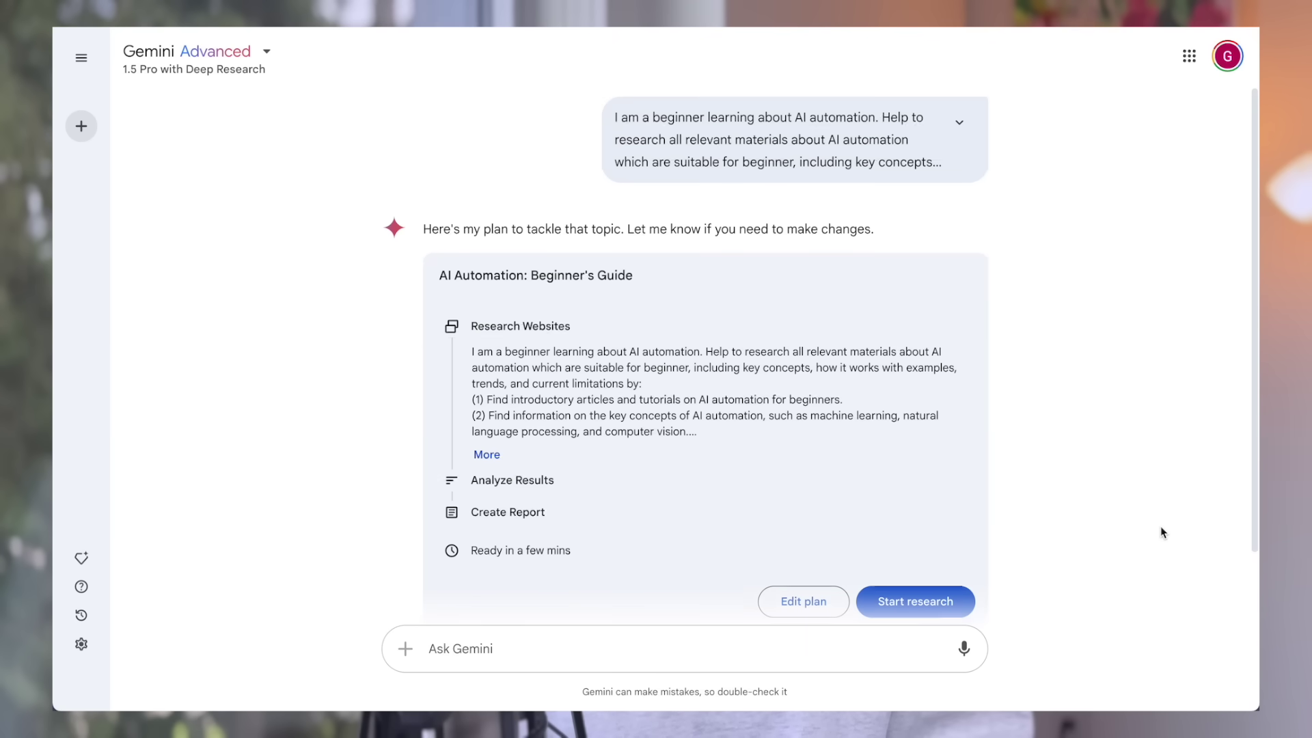
Step: In Gemini, expand the full AI Automation: Beginner's Guide research plan and open it for editing
{"action": "scroll", "coordinate": [820, 479], "scroll_direction": "down", "scroll_amount": 1}
{"action": "left_click", "coordinate": [487, 426]}
{"action": "scroll", "coordinate": [1018, 518], "scroll_direction": "down", "scroll_amount": 2}
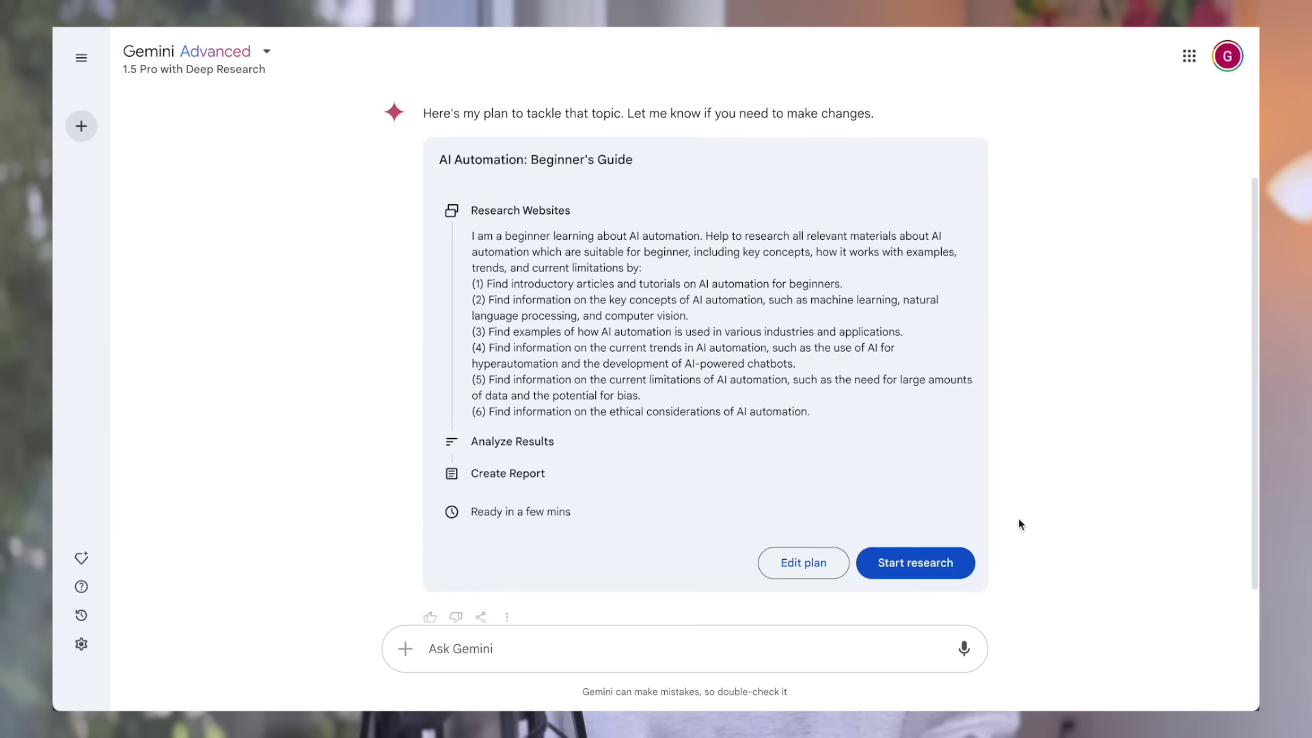
{"action": "left_click", "coordinate": [813, 562]}
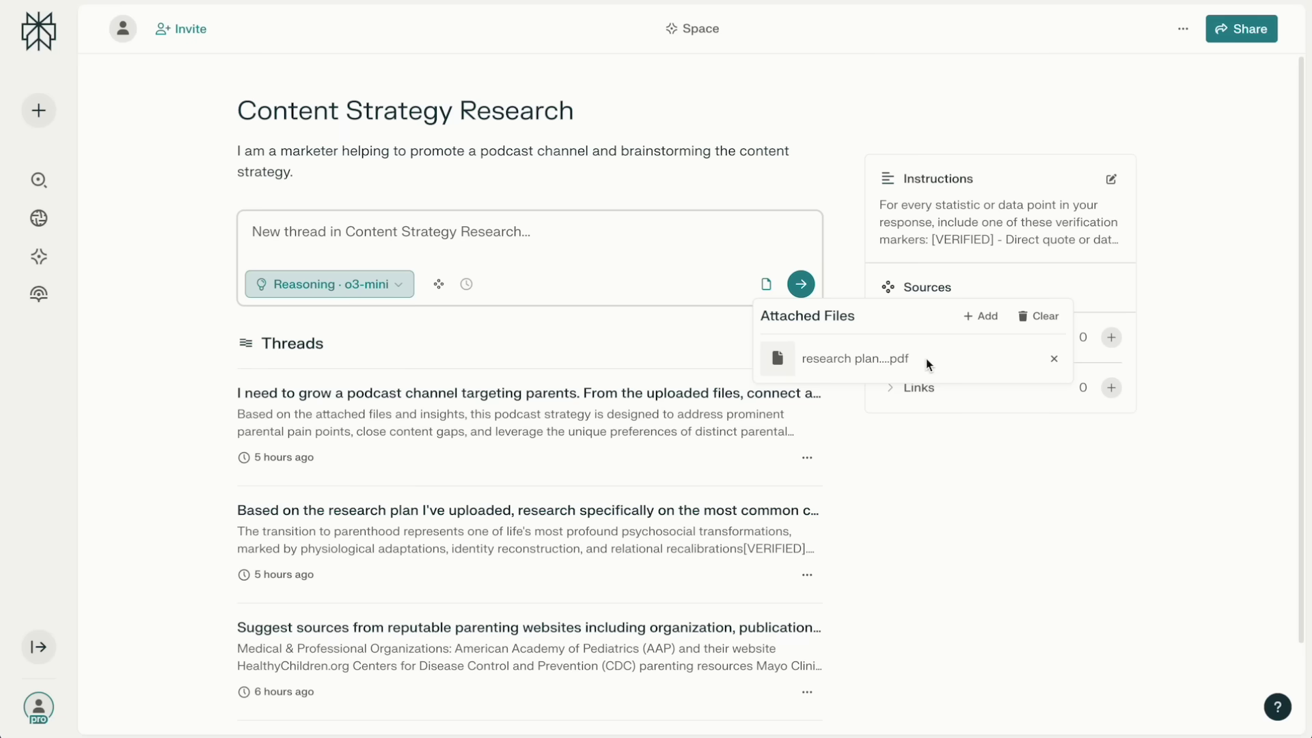
Step: In Perplexity's Content Strategy Research Space, ask for 5-7 essential research process questions missing from the attached research plan, given the new podcast's slow growth
{"action": "left_click", "coordinate": [501, 240]}
{"action": "type", "text": "This is a new podcast channel for parents with practical advice. We've completed 6 episodes covering sleep training, first-time parent anxiety, and balancing work-life responsibilities so far, but the growth rate has been slow. I am thinking to revise the content strategy. Review the research plan, what are 5-7 essential research process questions that are not yet covered but are critical to ask before starting the deep research?"}
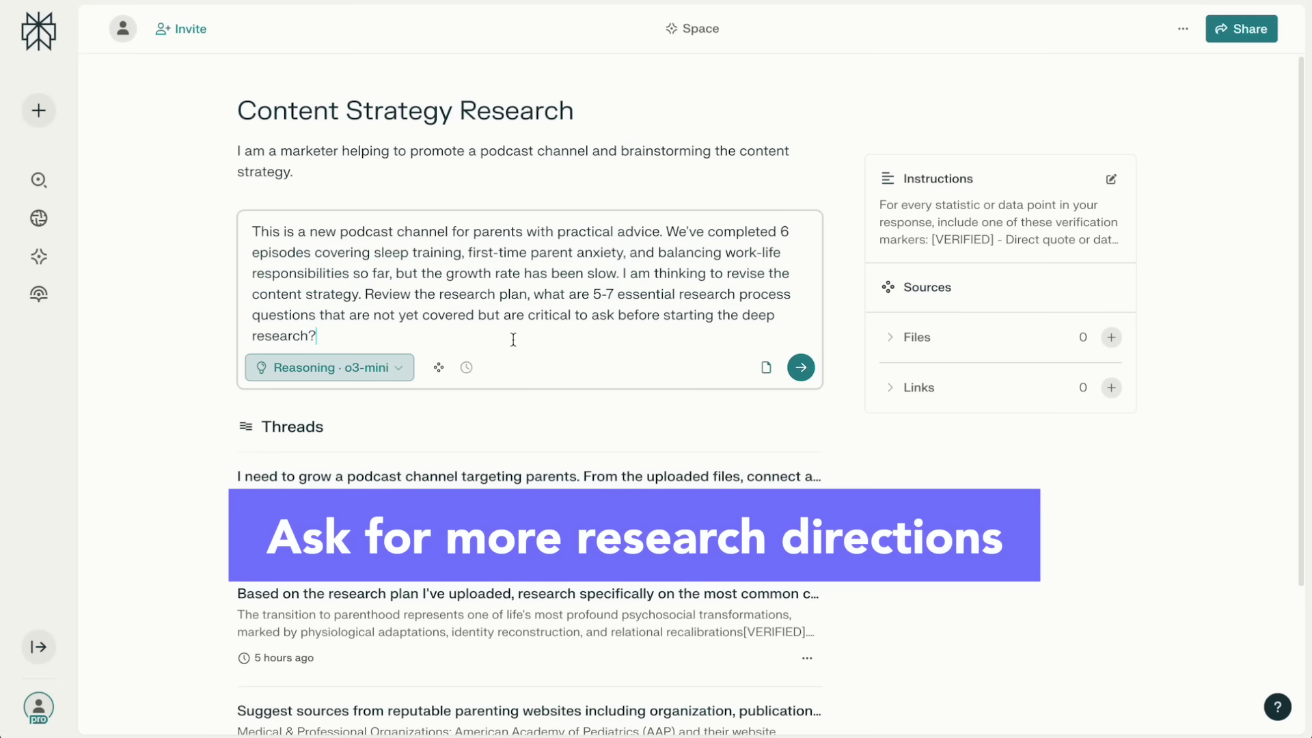
{"action": "left_click", "coordinate": [801, 367]}
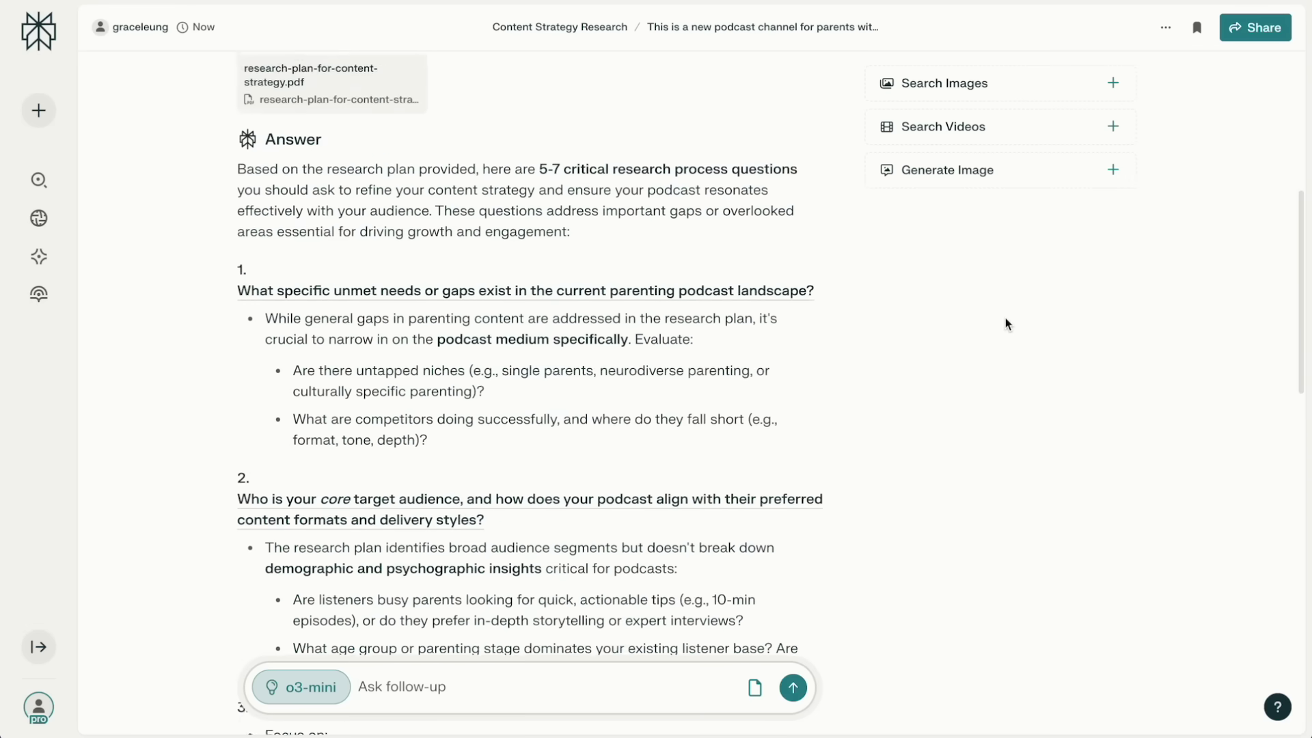
Step: Read through the suggested research process questions on podcast gaps, audience, discovery, success metrics, trends, differentiation and audience involvement
{"action": "scroll", "coordinate": [1006, 317], "scroll_direction": "down", "scroll_amount": 1}
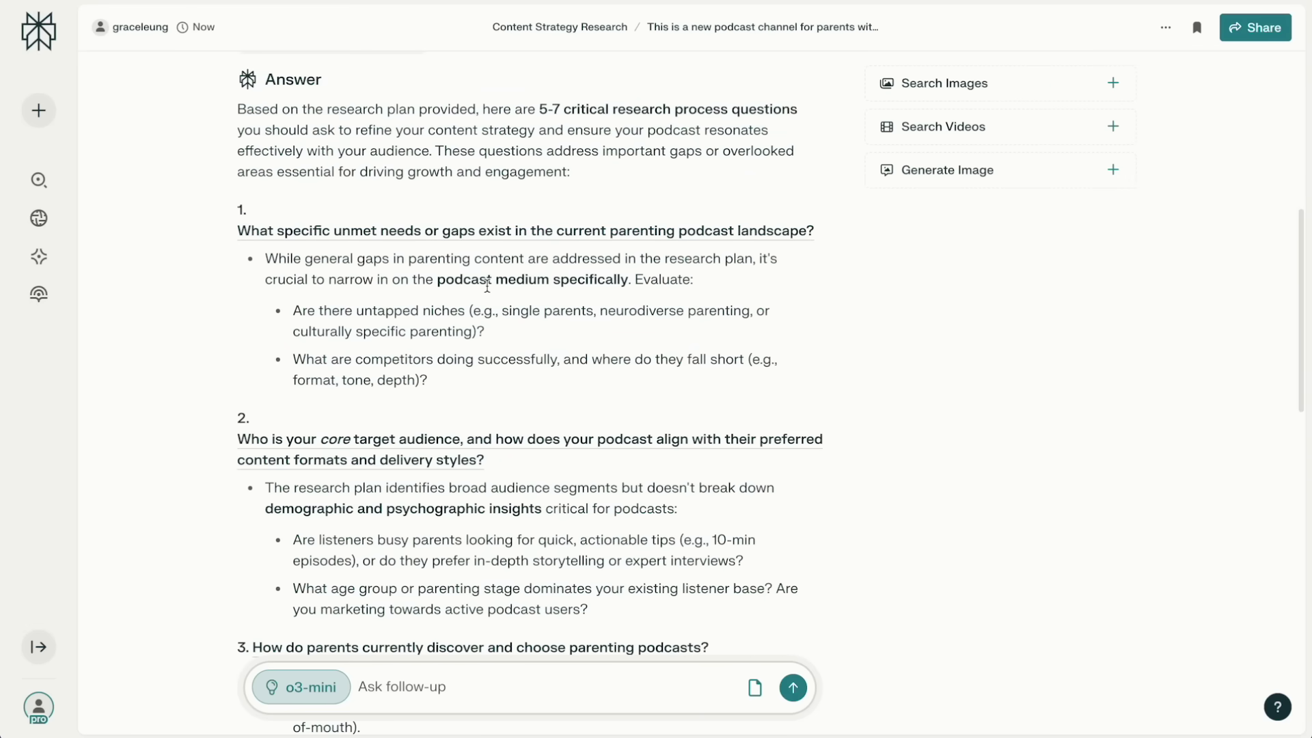
{"action": "scroll", "coordinate": [730, 368], "scroll_direction": "down", "scroll_amount": 5}
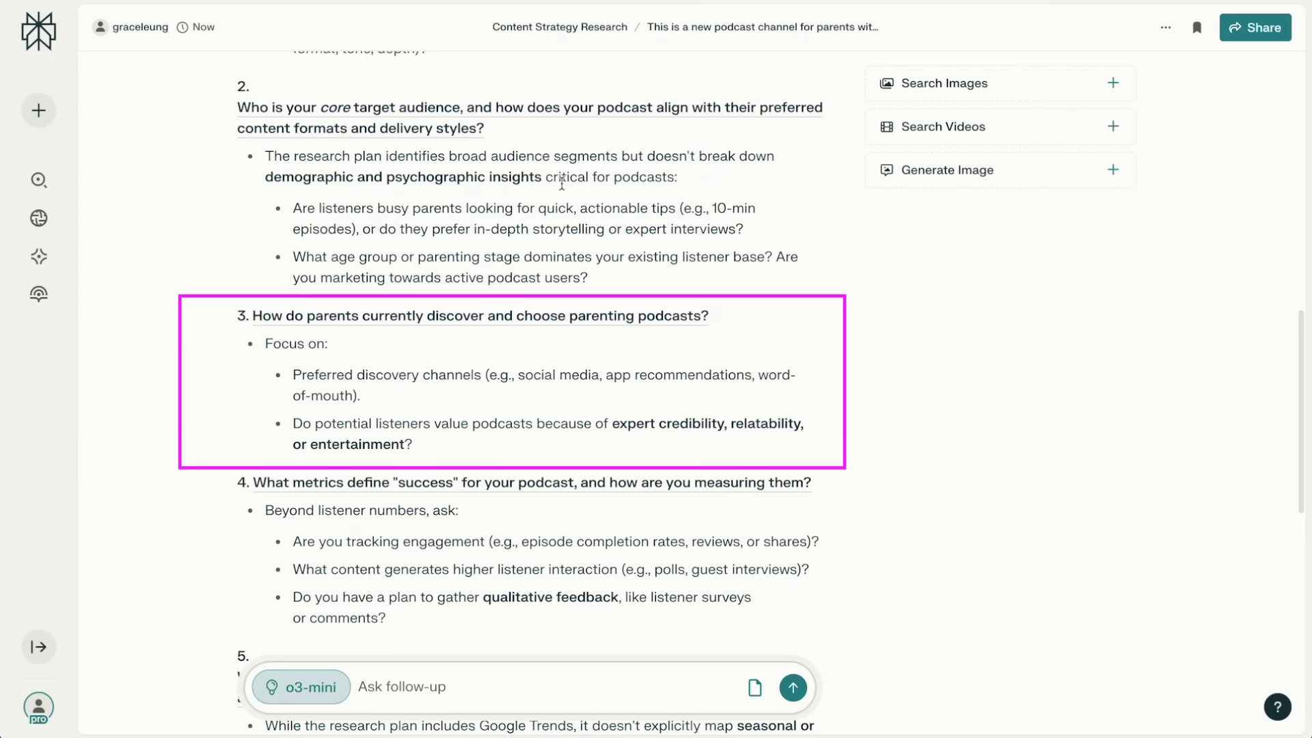
{"action": "scroll", "coordinate": [616, 340], "scroll_direction": "down", "scroll_amount": 4}
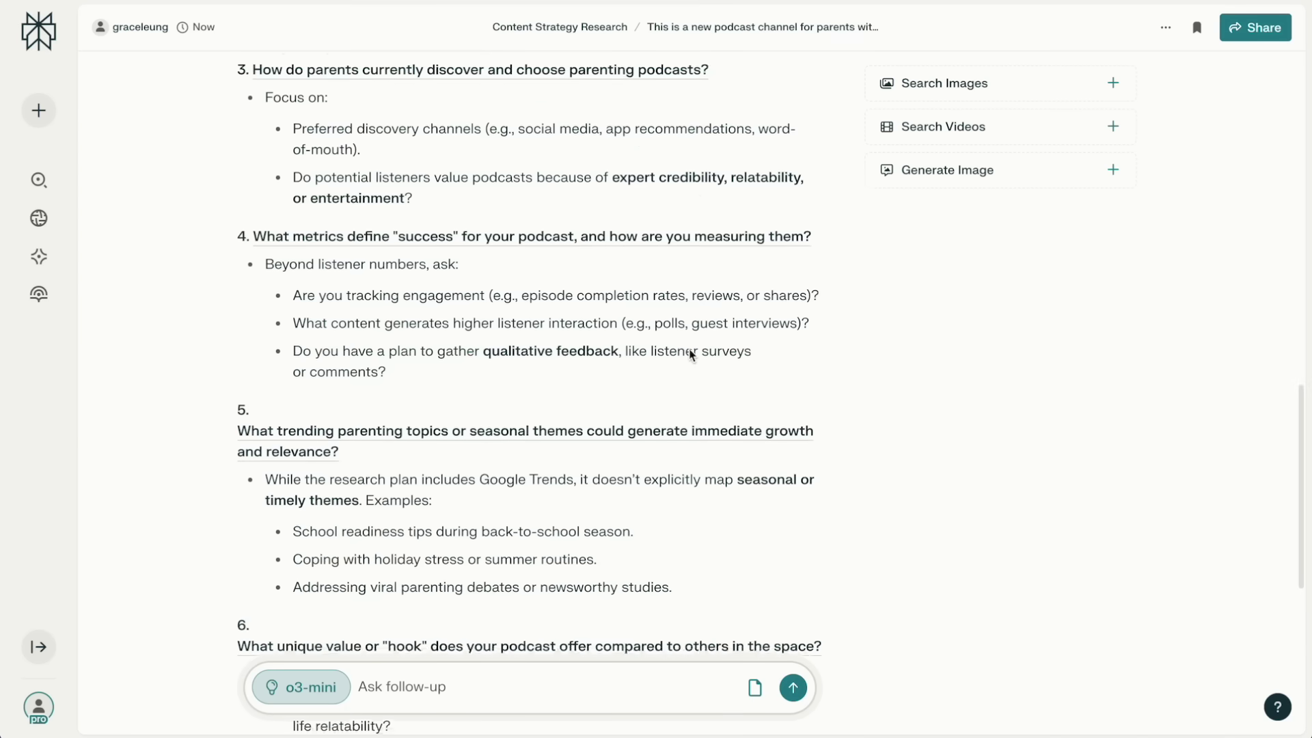
{"action": "scroll", "coordinate": [810, 158], "scroll_direction": "down", "scroll_amount": 3}
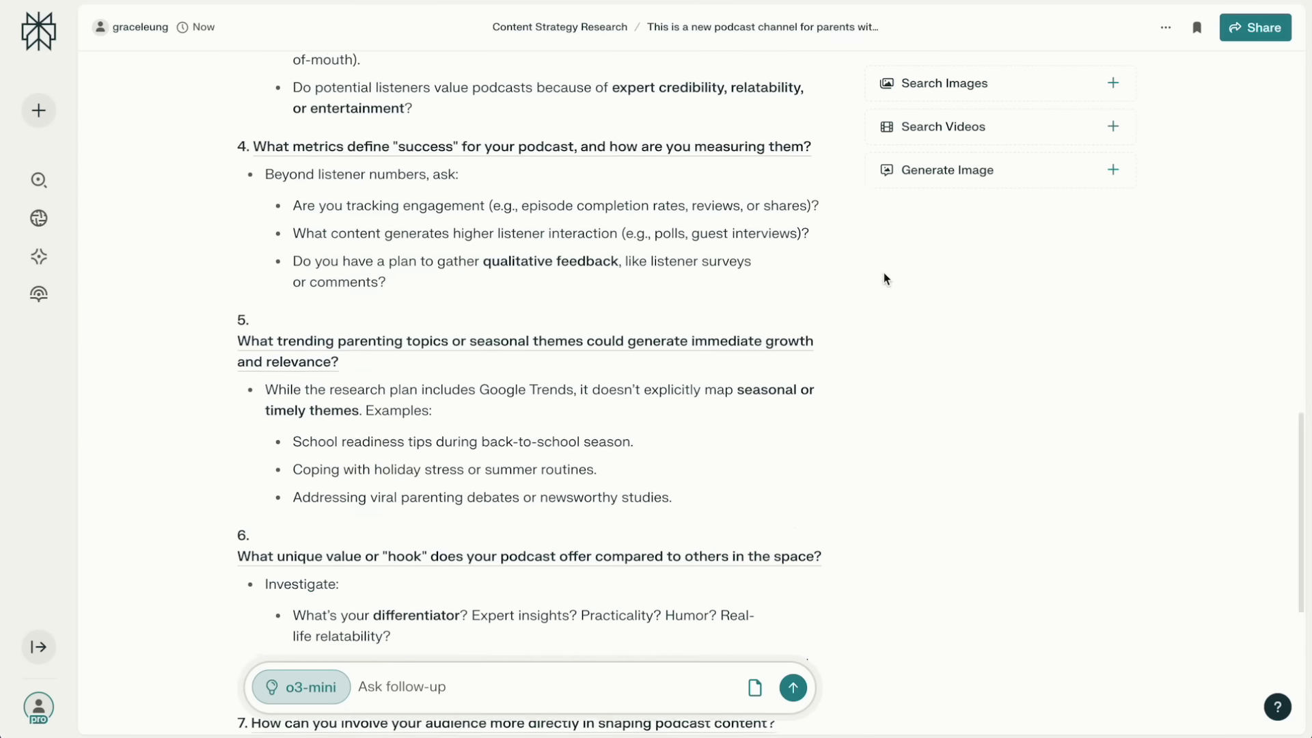
{"action": "scroll", "coordinate": [838, 419], "scroll_direction": "down", "scroll_amount": 4}
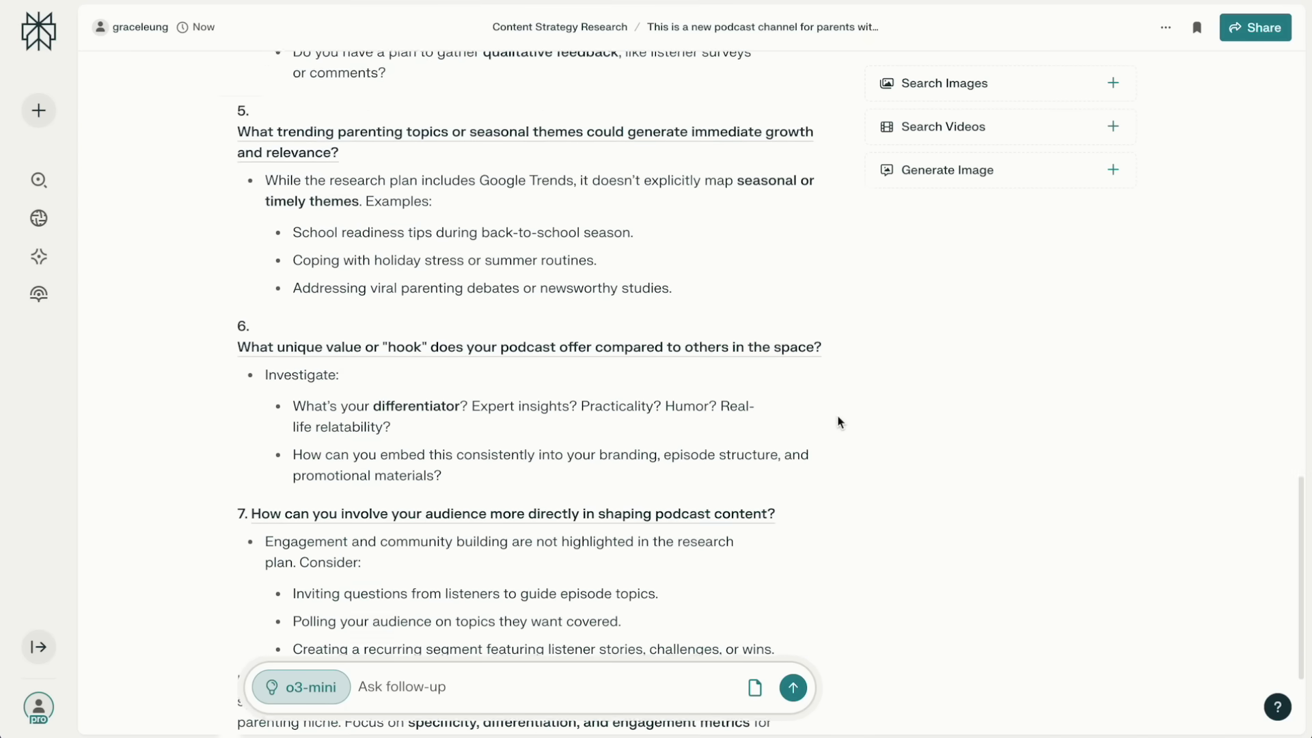
{"action": "scroll", "coordinate": [838, 419], "scroll_direction": "up", "scroll_amount": 7}
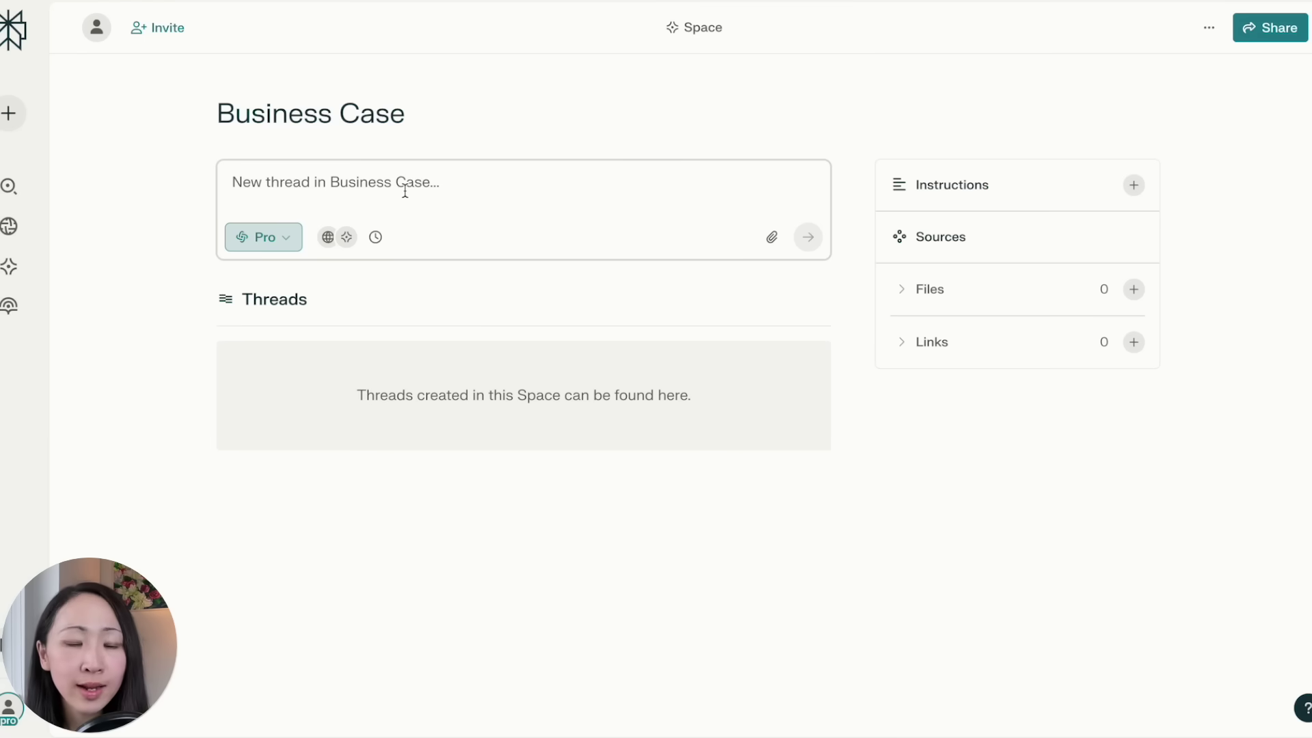
Step: In the Business Case Space, generate a citation-free AI customer service business case outline using Reasoning with o3-mini, with Web and This Space off
{"action": "type", "text": "I am working in a SaaS company as the head of customer support. Our customer support cases have been increasing and we need to find ways to optimize the response time for repetitive inquiries yet to satisfy our customers. I'm preparing a business case for implementing AI customer service tools. Create a detailed outline for my business case report with clear sections and subsections that I can present to our executive team. Structure it to allow for separate deep research on each major component. The output should be without any citations."}
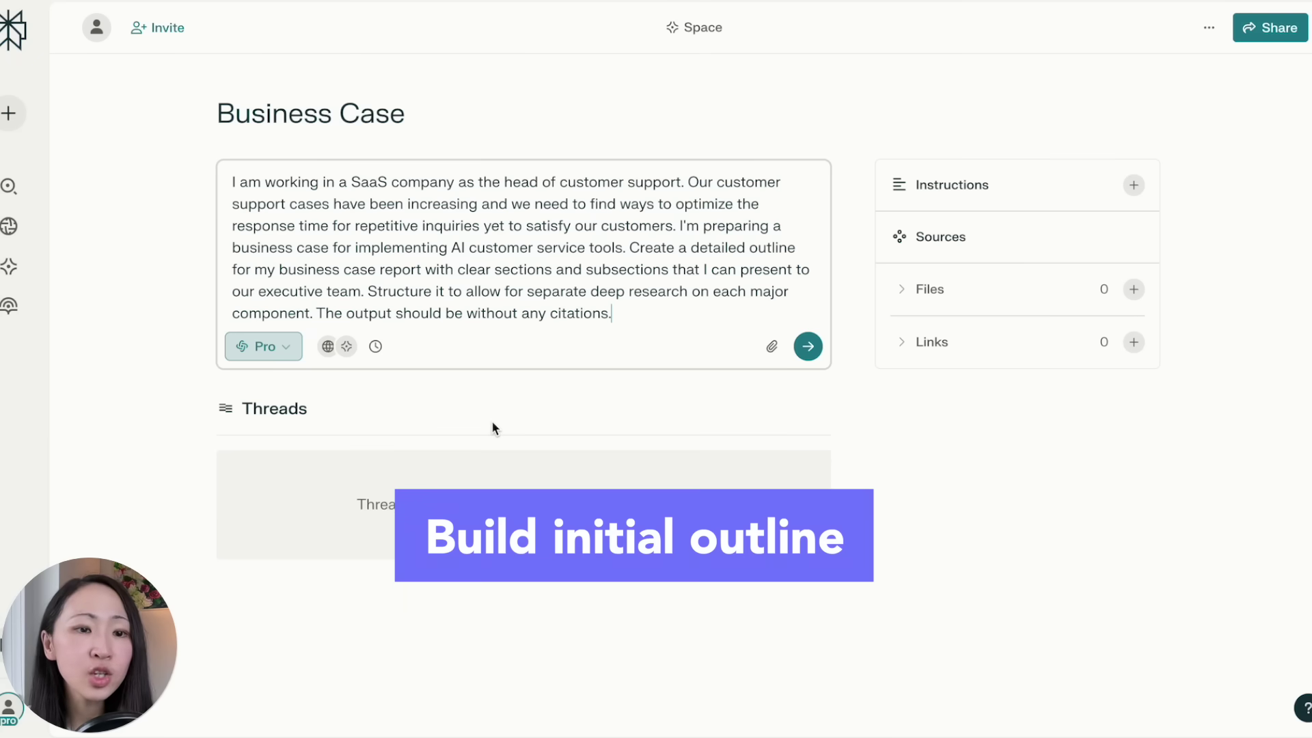
{"action": "left_click", "coordinate": [337, 345]}
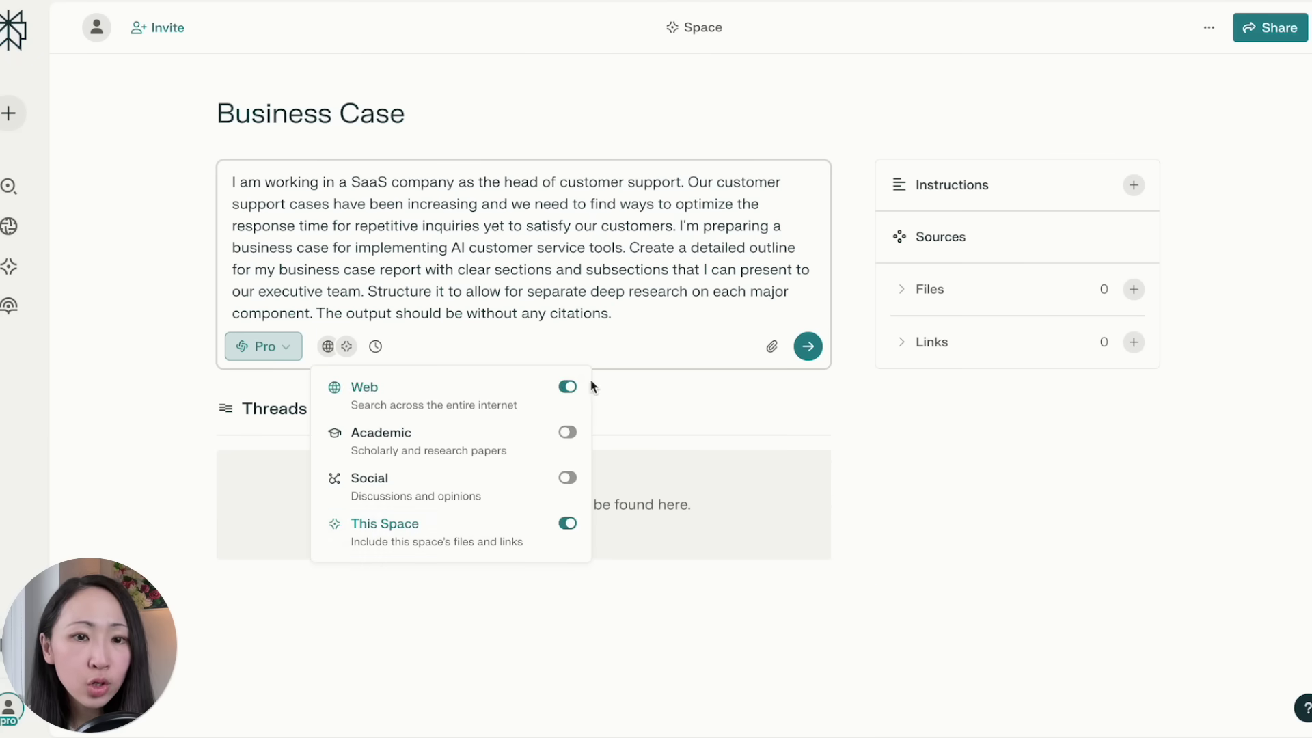
{"action": "left_click", "coordinate": [567, 387]}
{"action": "left_click", "coordinate": [567, 525]}
{"action": "left_click", "coordinate": [263, 346]}
{"action": "left_click", "coordinate": [363, 581]}
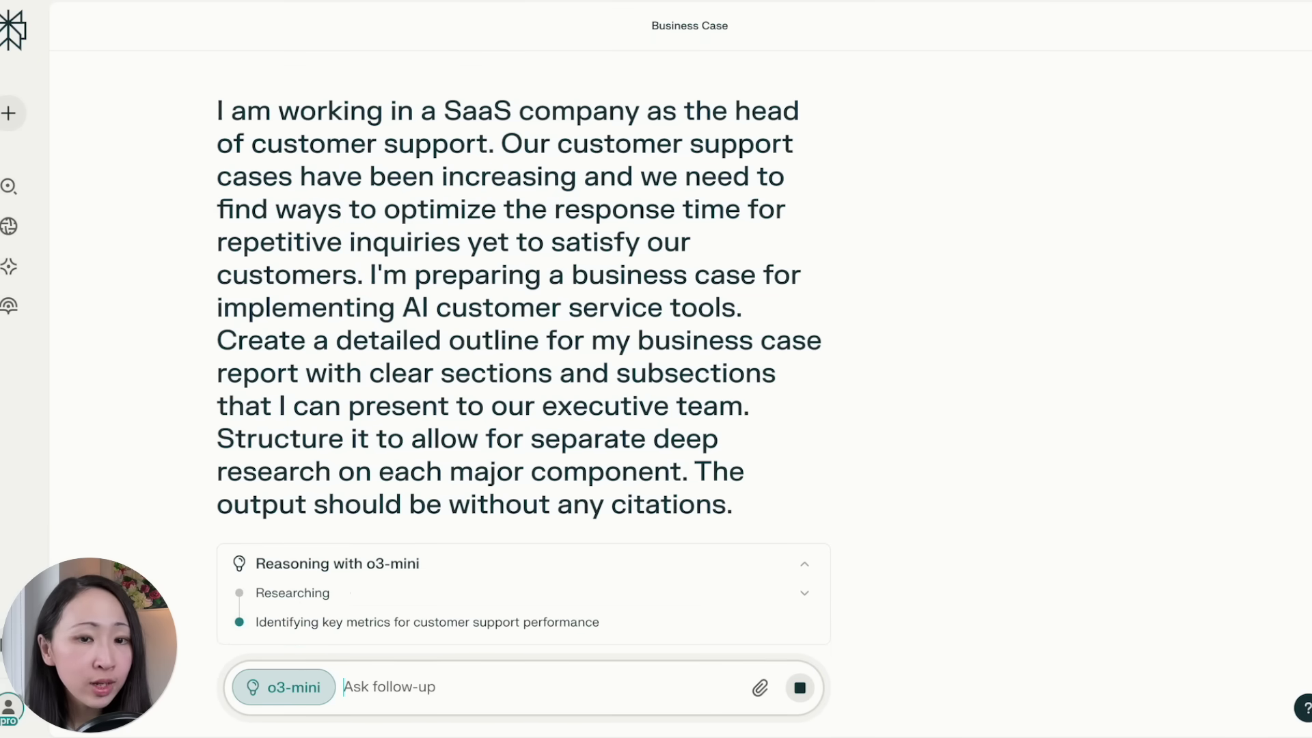
{"action": "scroll", "coordinate": [1221, 183], "scroll_direction": "down", "scroll_amount": 1}
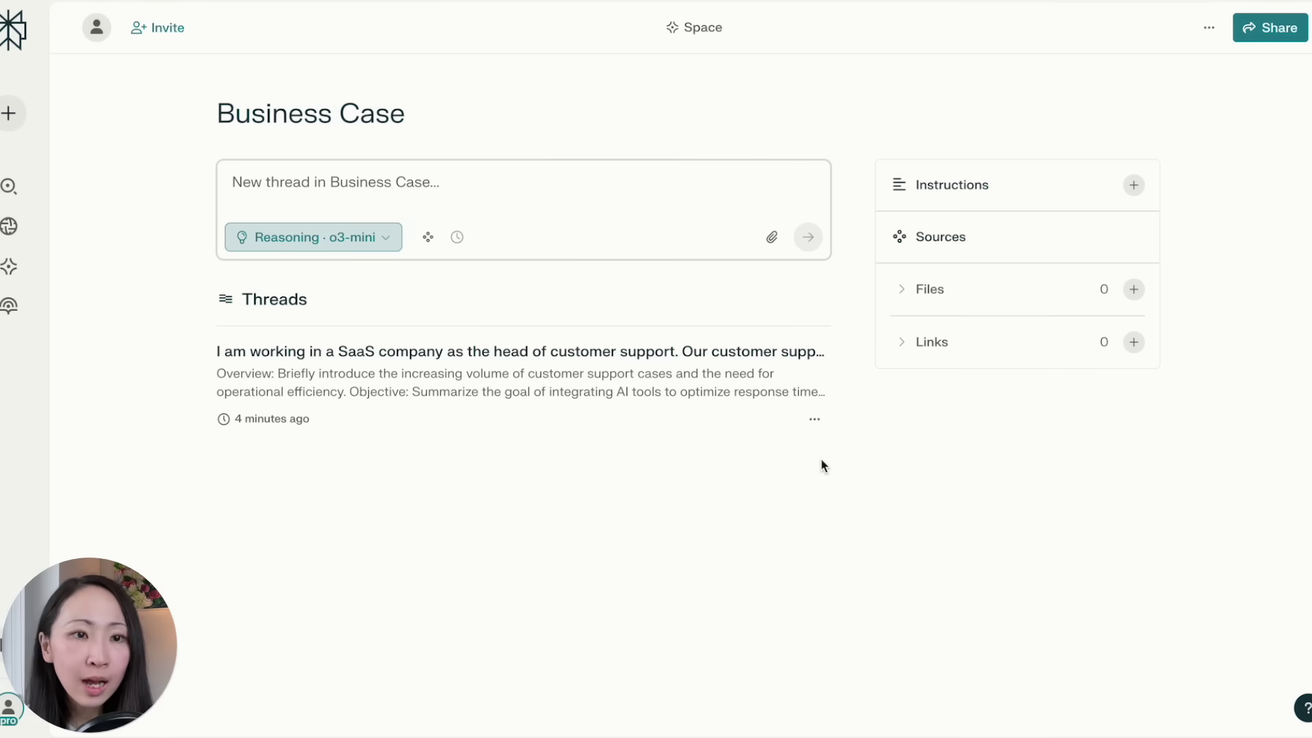
Step: Run Deep Research on the attached outline's first section with Web and This Space enabled, requesting no in-text citations and a references list at the end
{"action": "type", "text": "Help to research the first section as specified in the report outline, generate the output without in-text citations. Include a references list at the end with all sources used."}
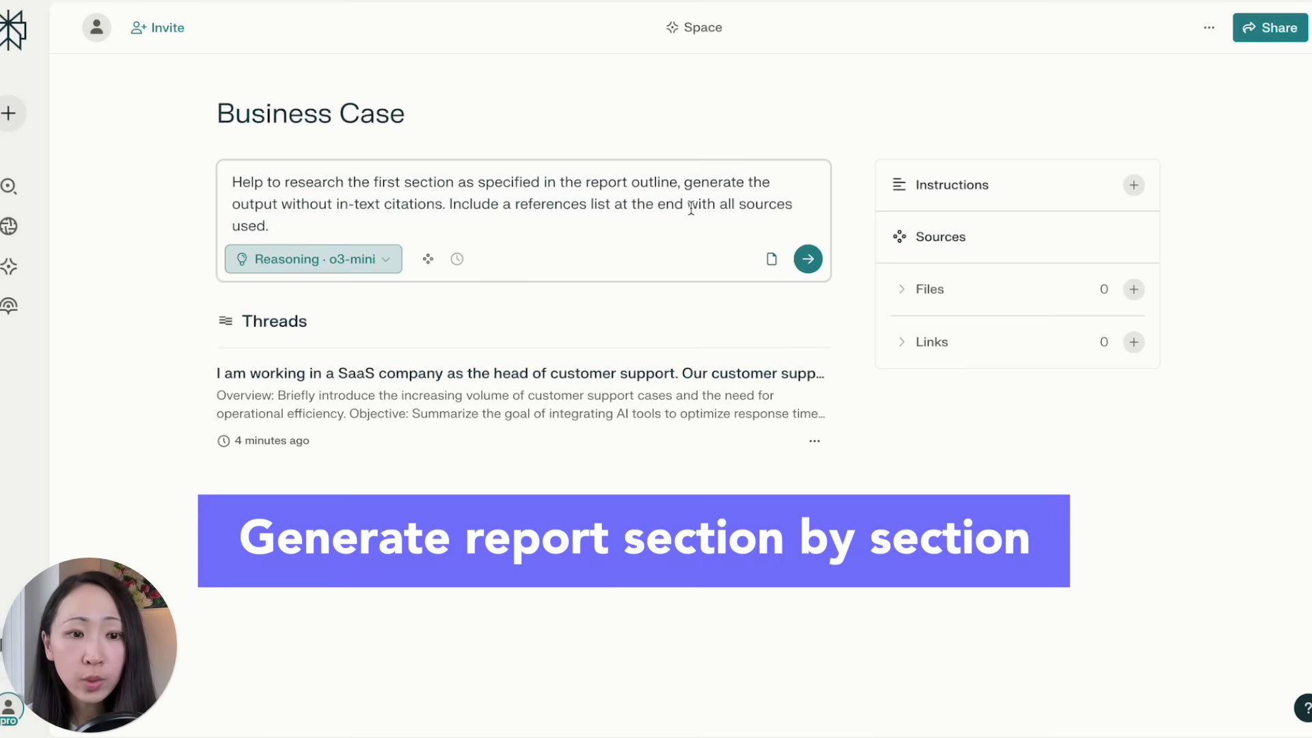
{"action": "left_click", "coordinate": [428, 258]}
{"action": "left_click", "coordinate": [668, 300]}
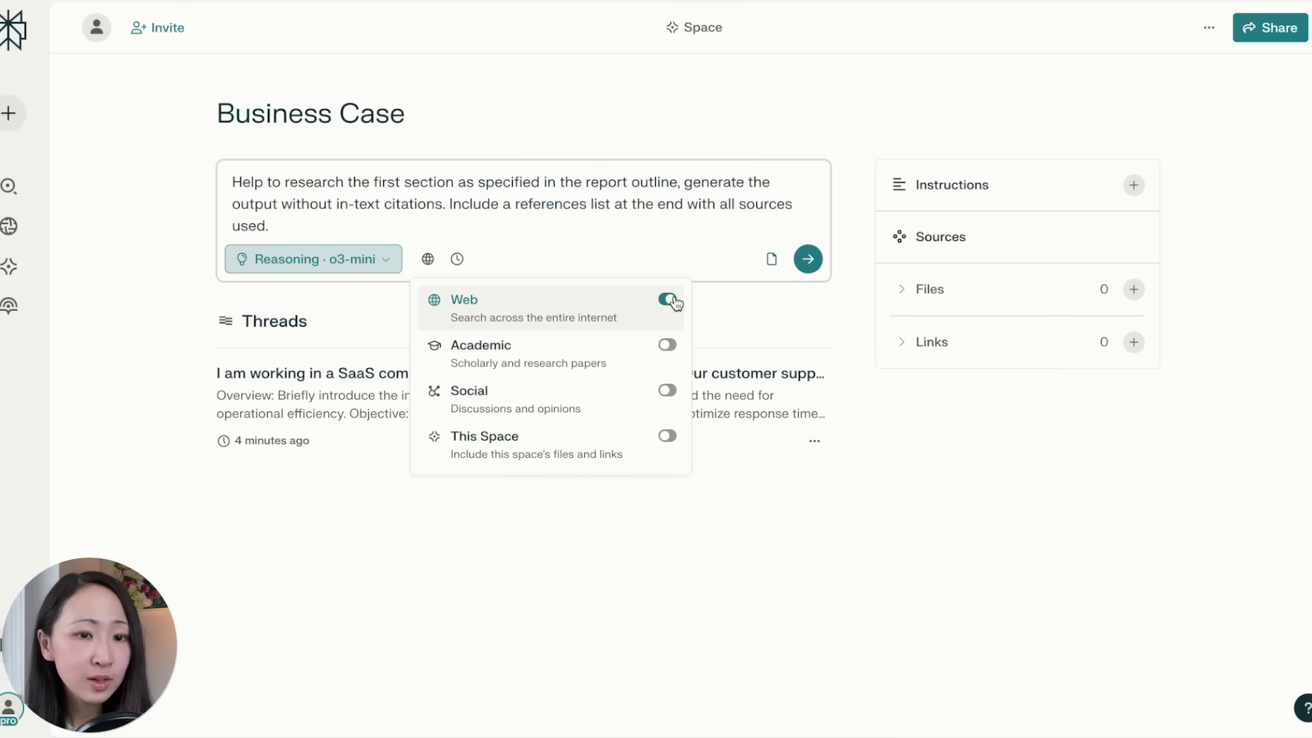
{"action": "left_click", "coordinate": [668, 436]}
{"action": "left_click", "coordinate": [318, 258]}
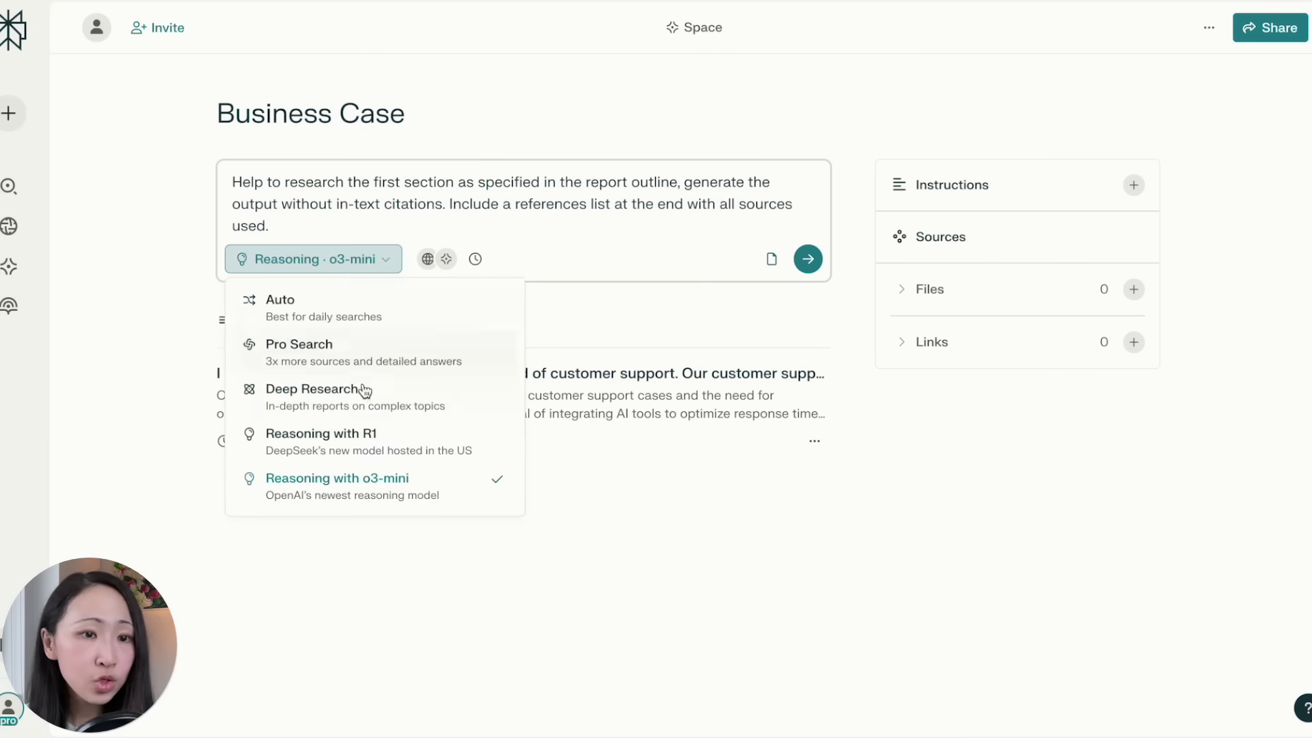
{"action": "left_click", "coordinate": [364, 390]}
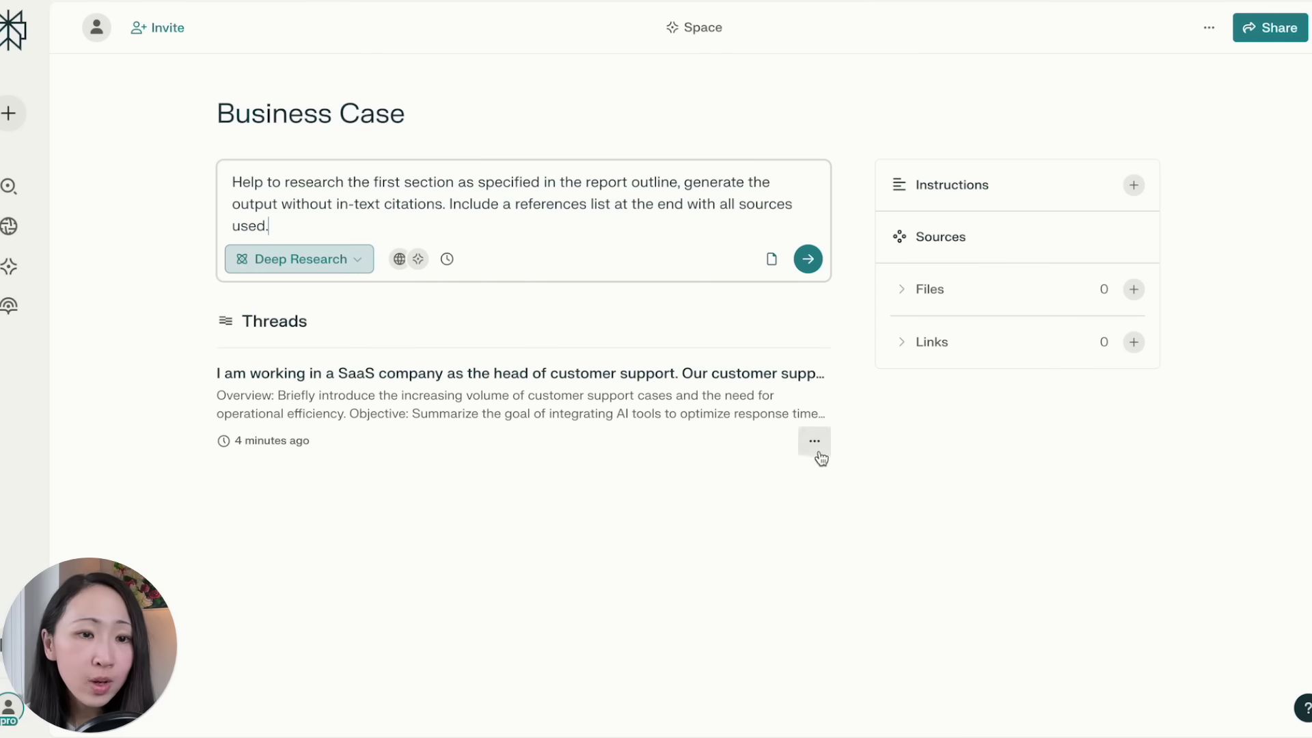
{"action": "left_click", "coordinate": [805, 270]}
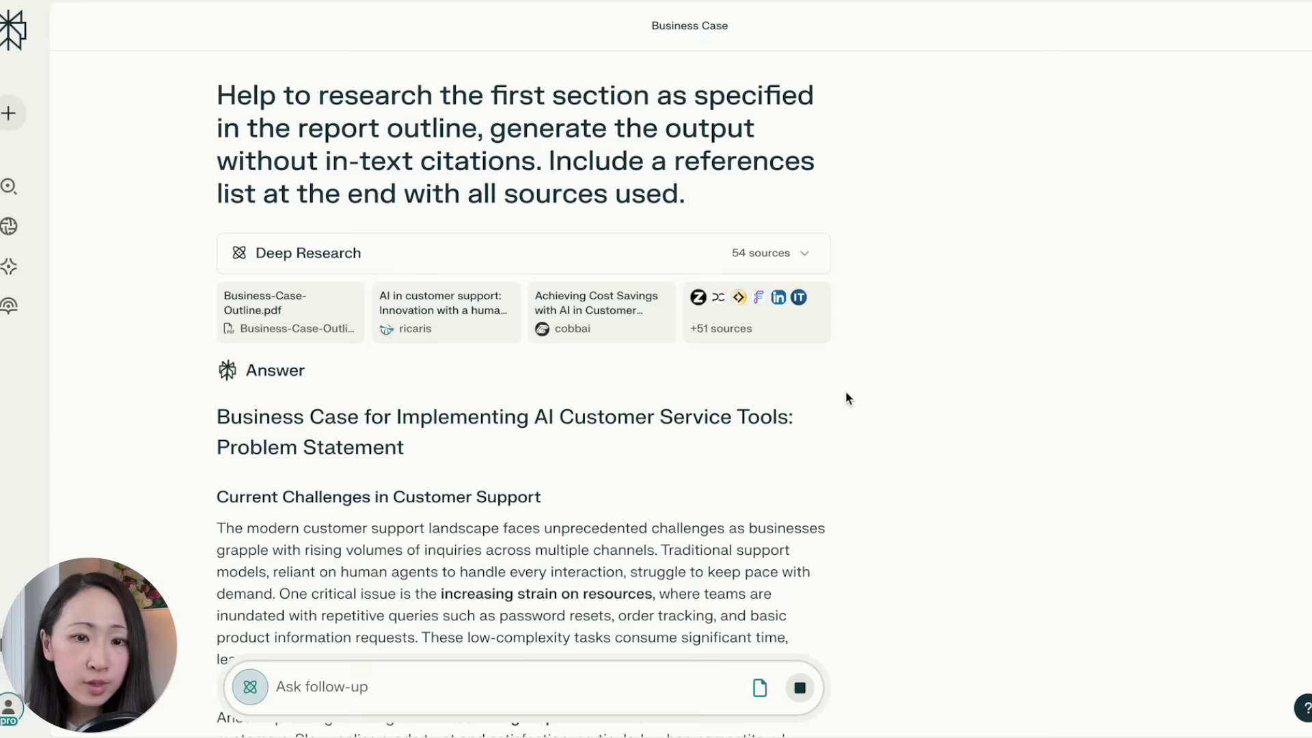
Step: Read through the Problem Statement research output, covering customer support challenges, impact of inefficiencies and the references list
{"action": "scroll", "coordinate": [846, 391], "scroll_direction": "down", "scroll_amount": 1}
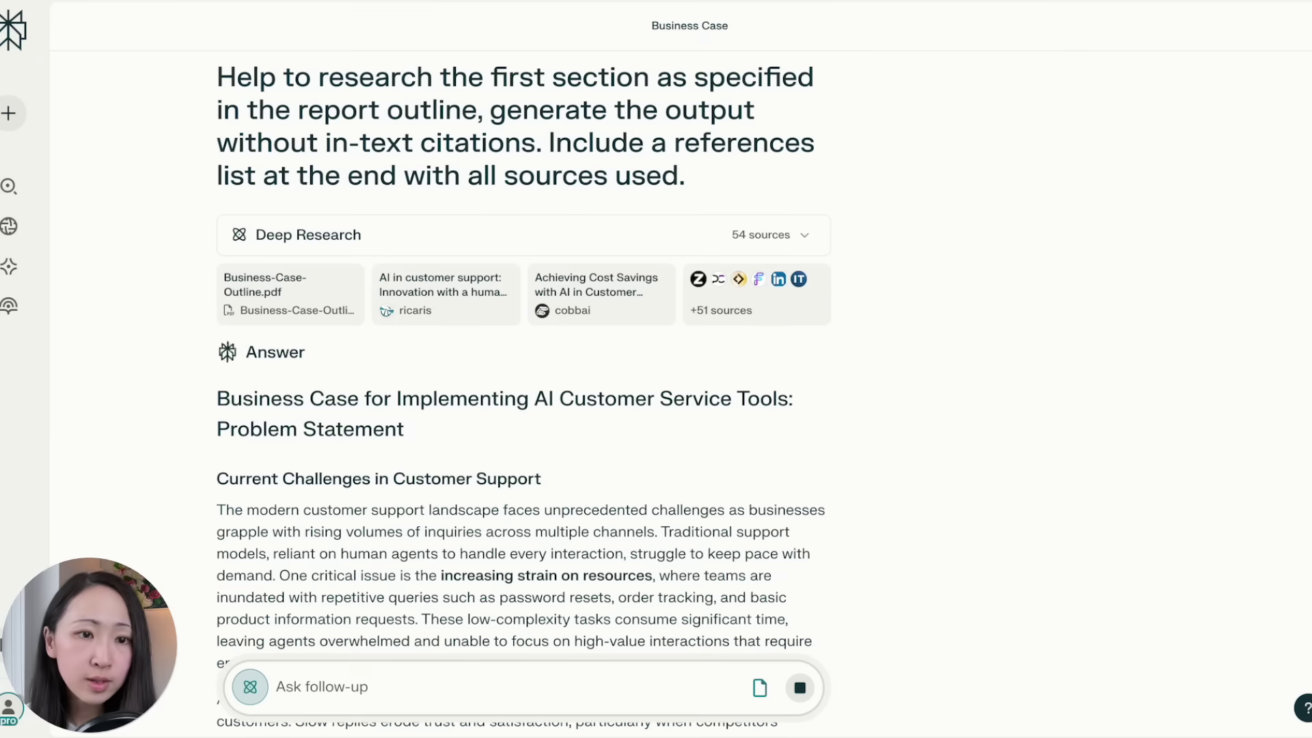
{"action": "scroll", "coordinate": [524, 383], "scroll_direction": "down", "scroll_amount": 6}
{"action": "scroll", "coordinate": [1191, 582], "scroll_direction": "down", "scroll_amount": 15}
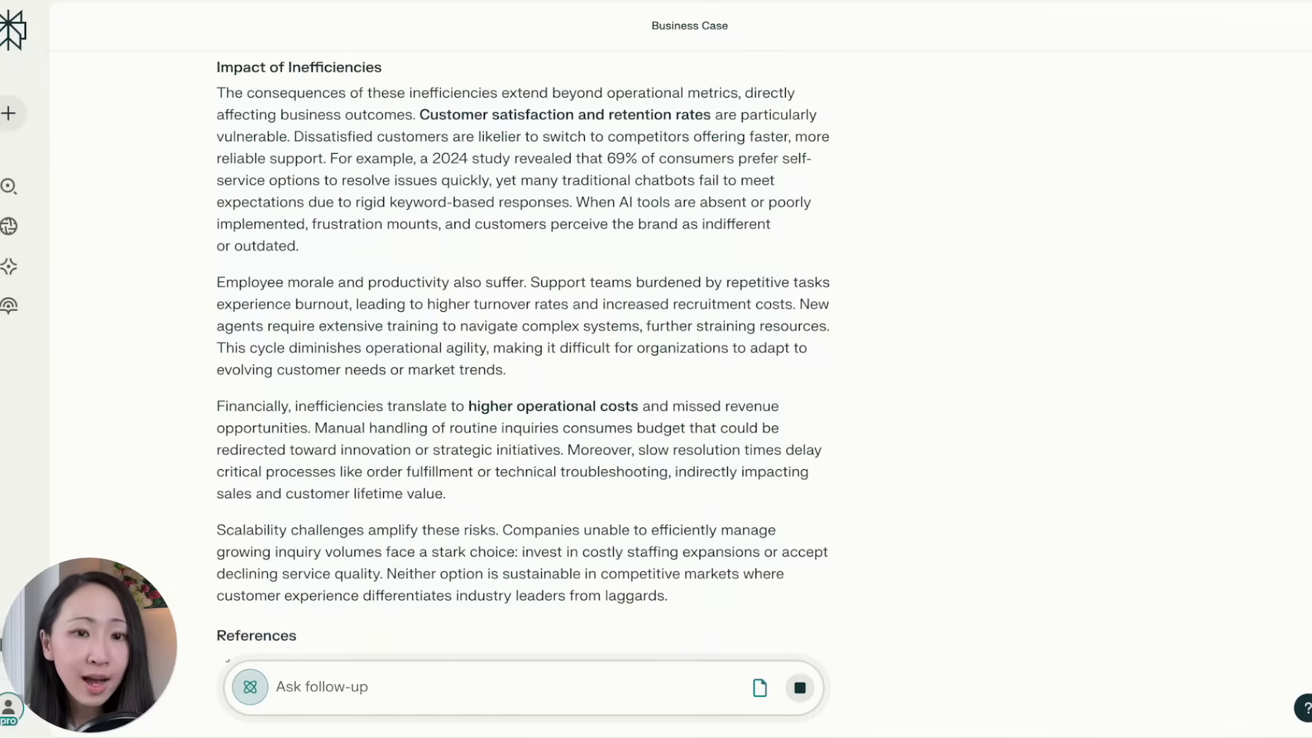
{"action": "scroll", "coordinate": [1191, 582], "scroll_direction": "down", "scroll_amount": 9}
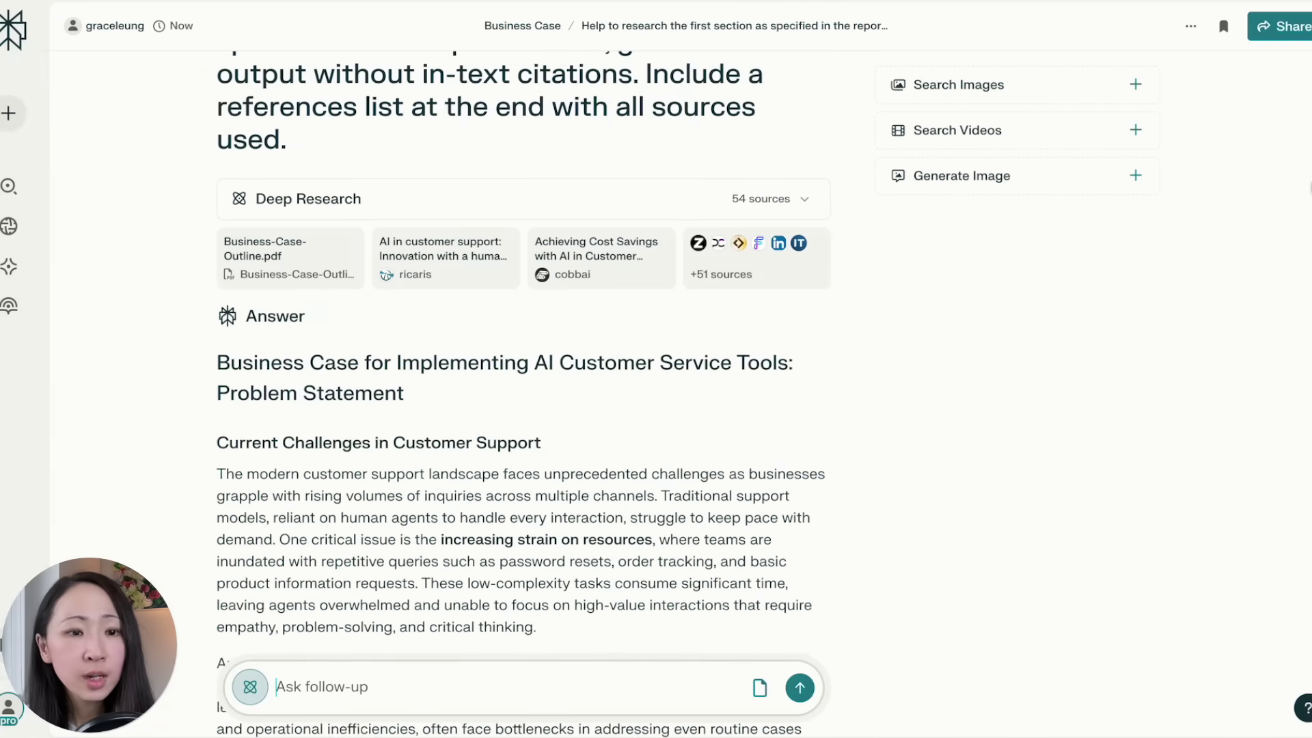
{"action": "scroll", "coordinate": [523, 394], "scroll_direction": "down", "scroll_amount": 2}
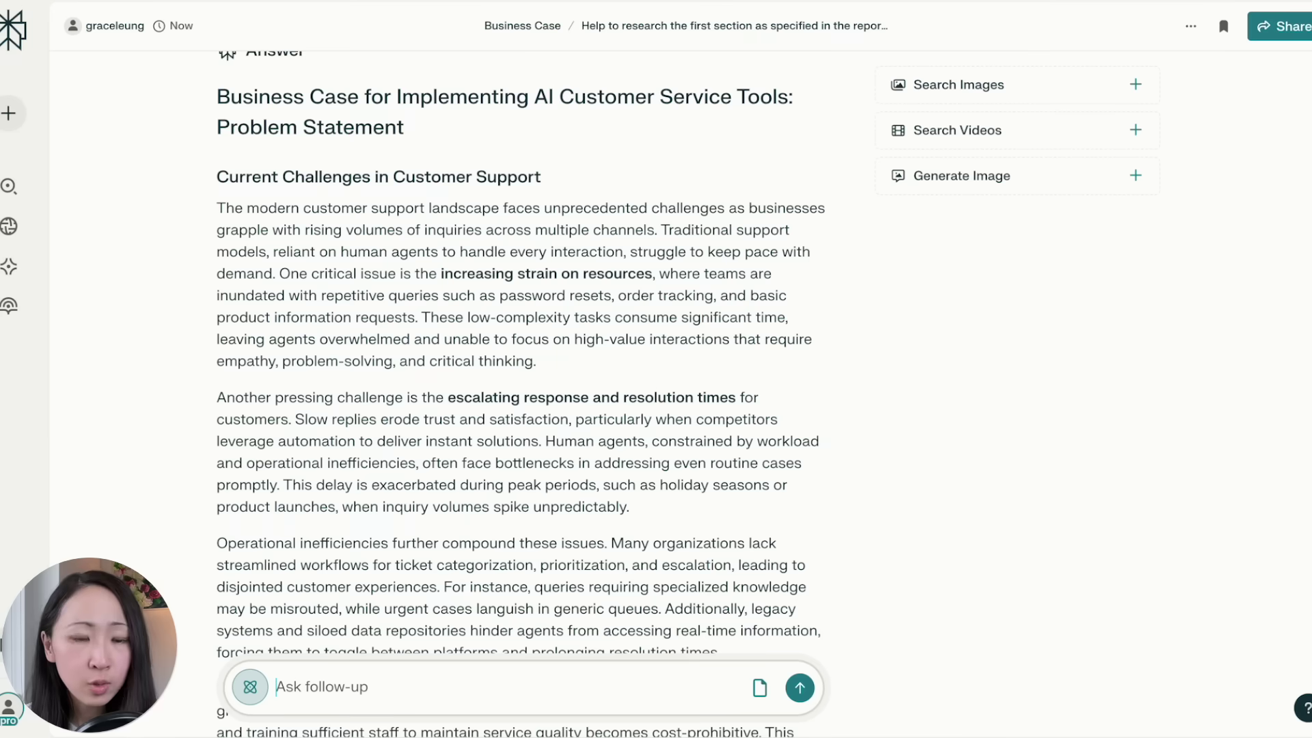
{"action": "scroll", "coordinate": [523, 394], "scroll_direction": "down", "scroll_amount": 8}
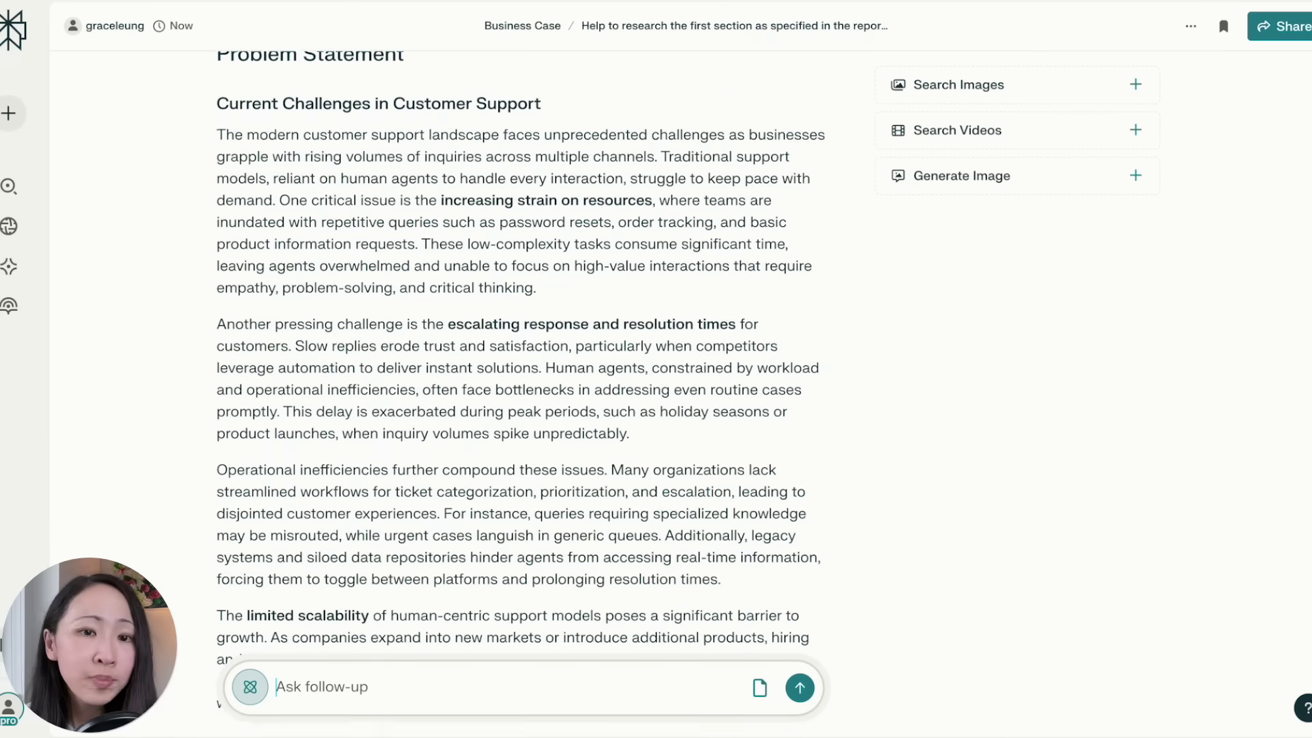
{"action": "scroll", "coordinate": [523, 393], "scroll_direction": "down", "scroll_amount": 5}
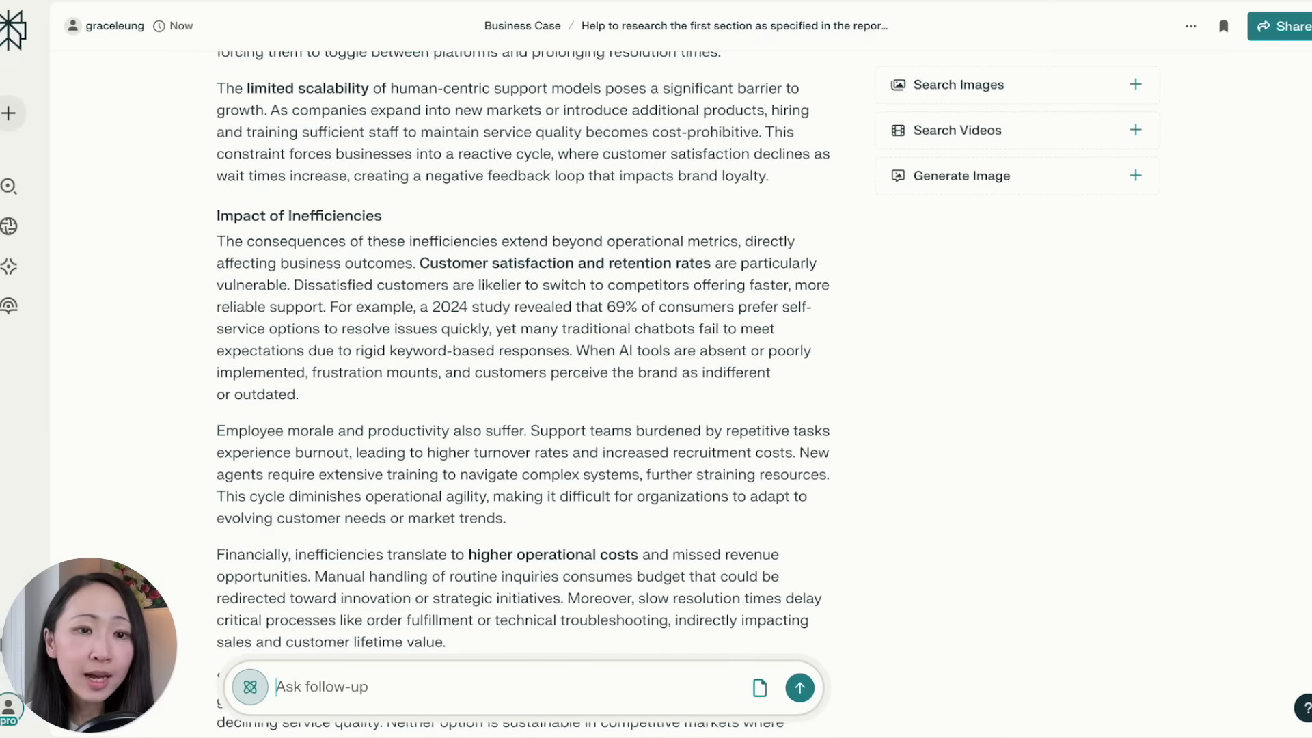
{"action": "scroll", "coordinate": [523, 393], "scroll_direction": "up", "scroll_amount": 2}
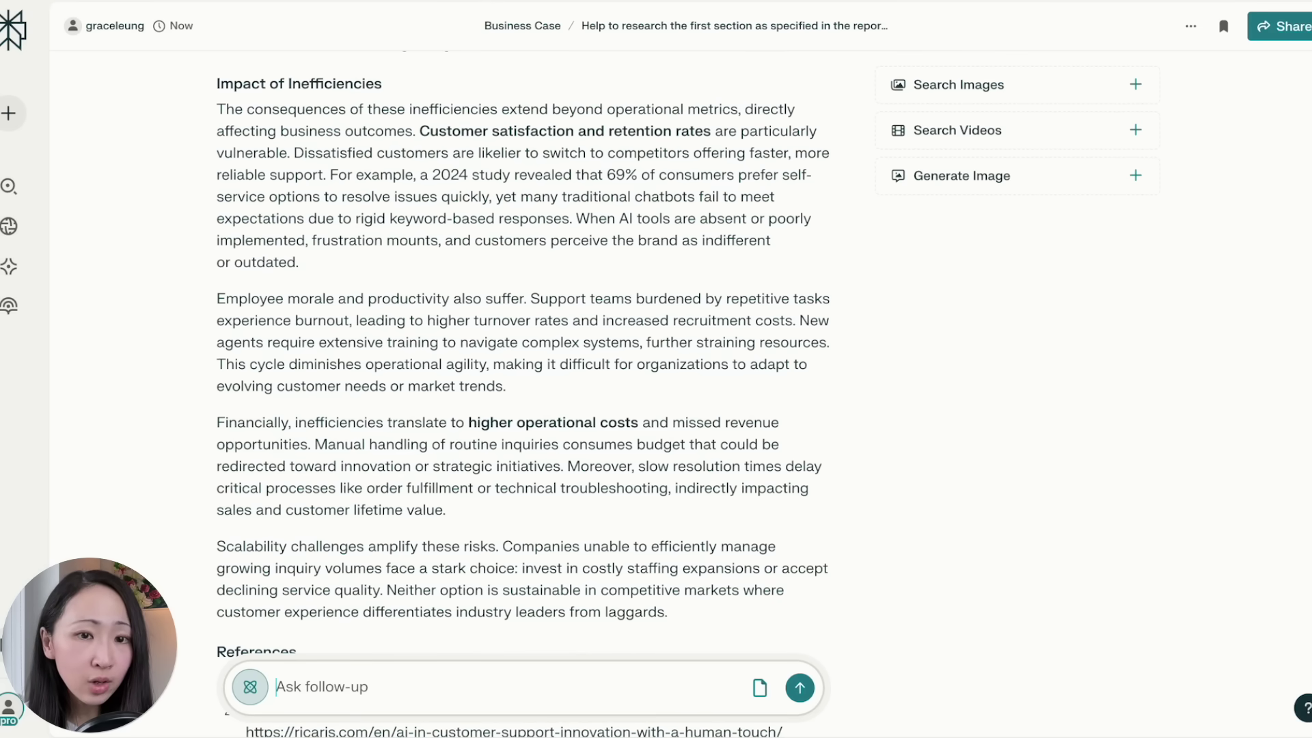
{"action": "scroll", "coordinate": [522, 393], "scroll_direction": "up", "scroll_amount": 7}
{"action": "scroll", "coordinate": [523, 394], "scroll_direction": "down", "scroll_amount": 9}
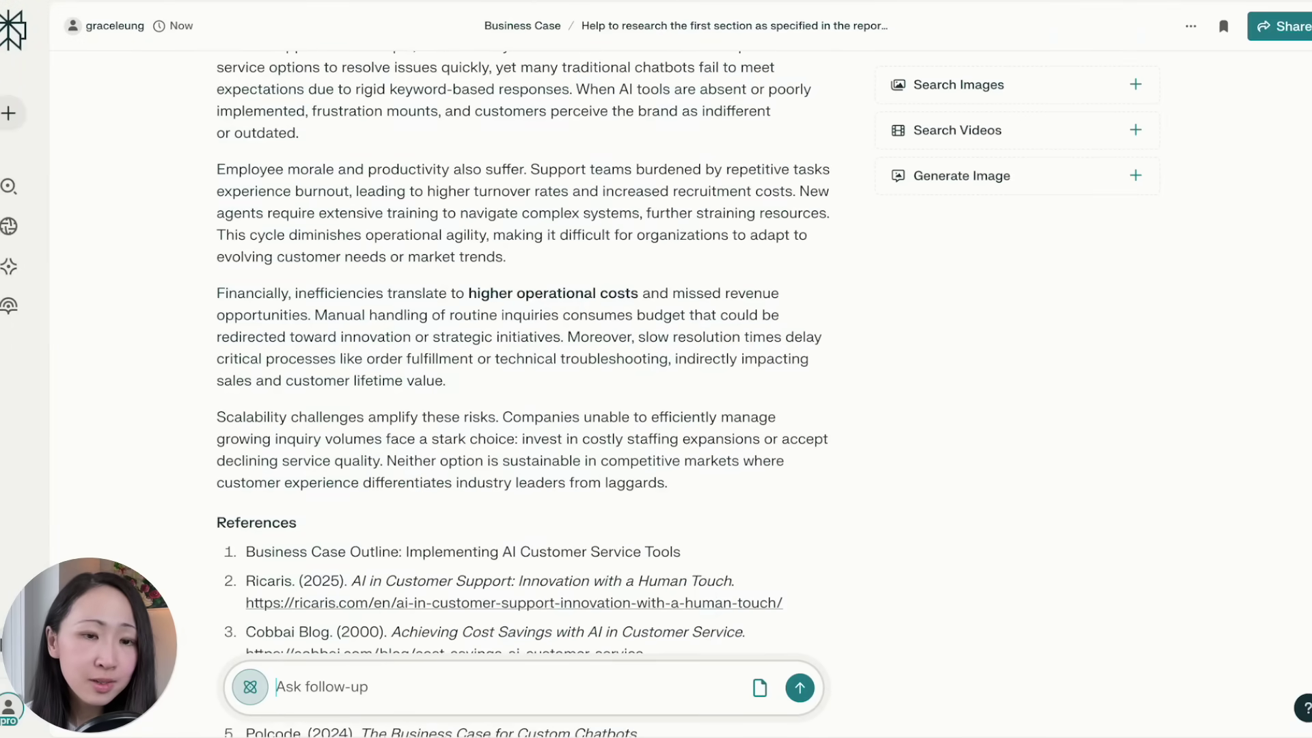
Step: Copy the complete Problem Statement answer and paste it into a blank Google Docs document
{"action": "scroll", "coordinate": [924, 357], "scroll_direction": "down", "scroll_amount": 14}
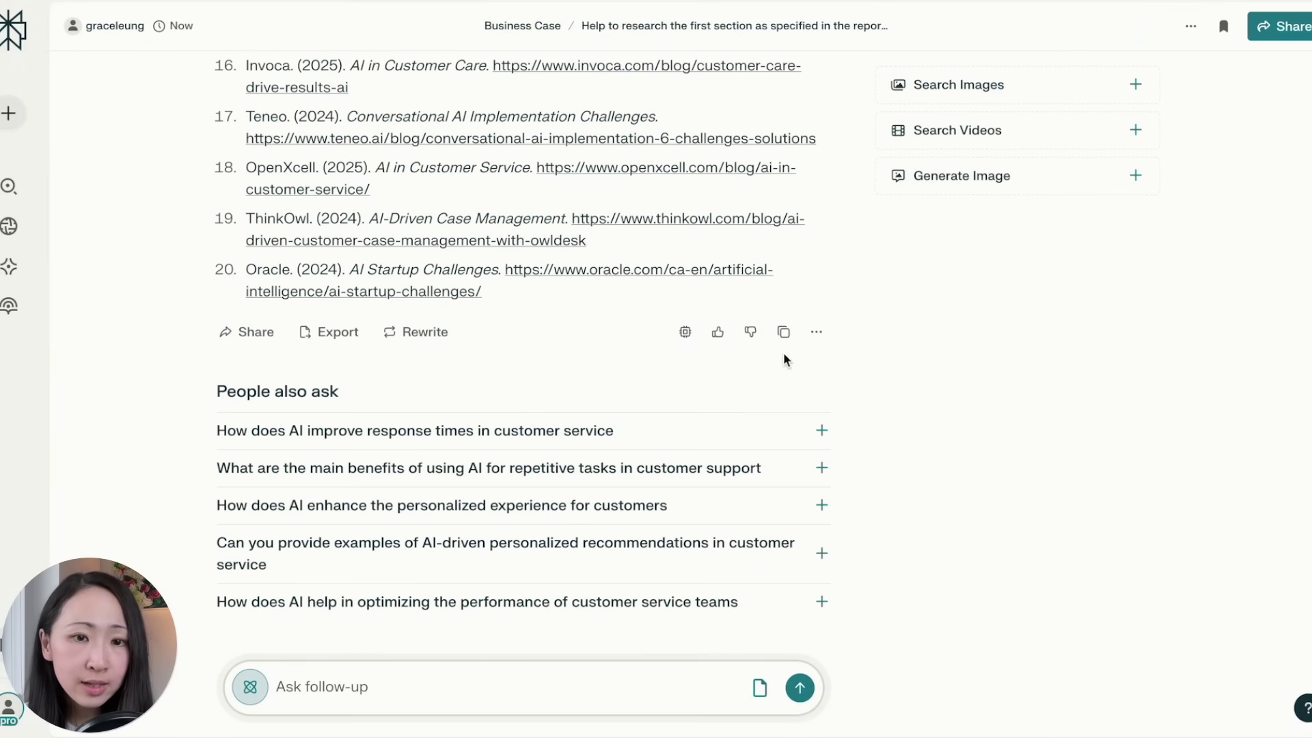
{"action": "left_click", "coordinate": [783, 333]}
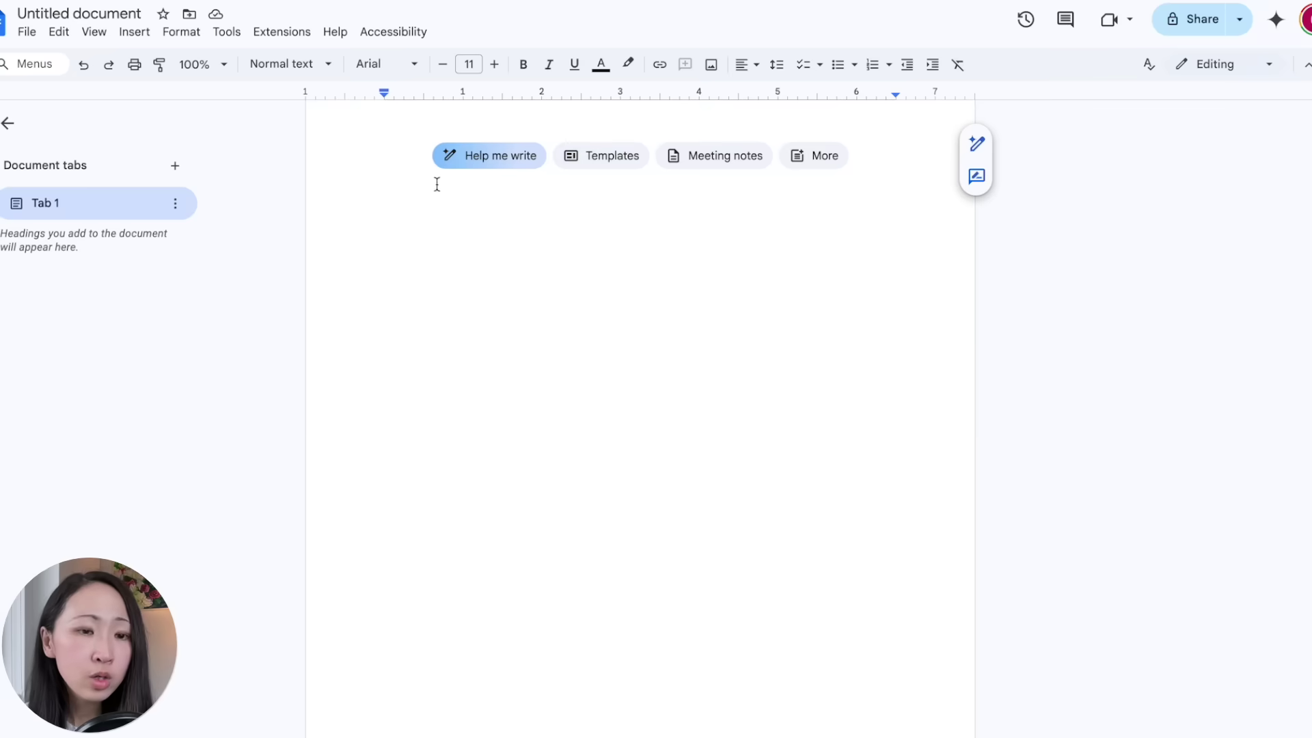
{"action": "key", "text": "ctrl+v"}
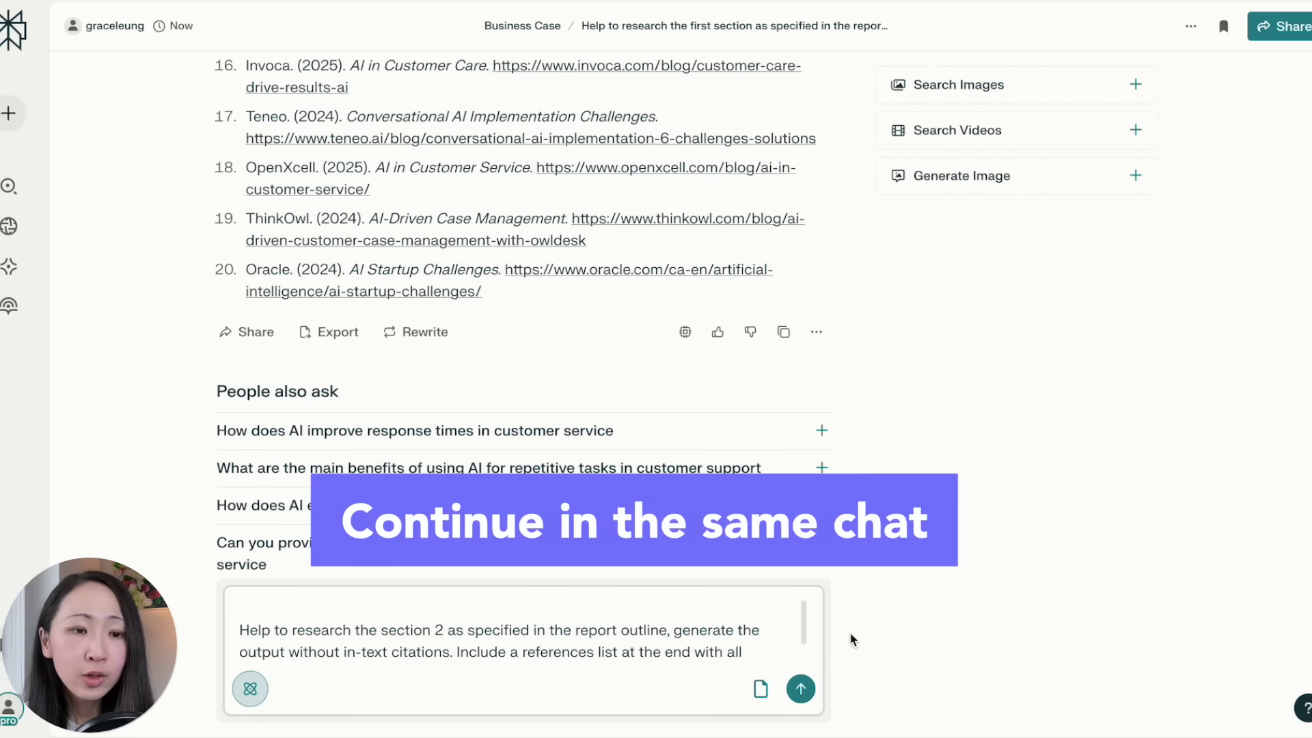
Step: In the same Perplexity thread, request Deep Research on section 2 of the outline, without in-text citations and with a references list at the end
{"action": "scroll", "coordinate": [801, 637], "scroll_direction": "down", "scroll_amount": 1}
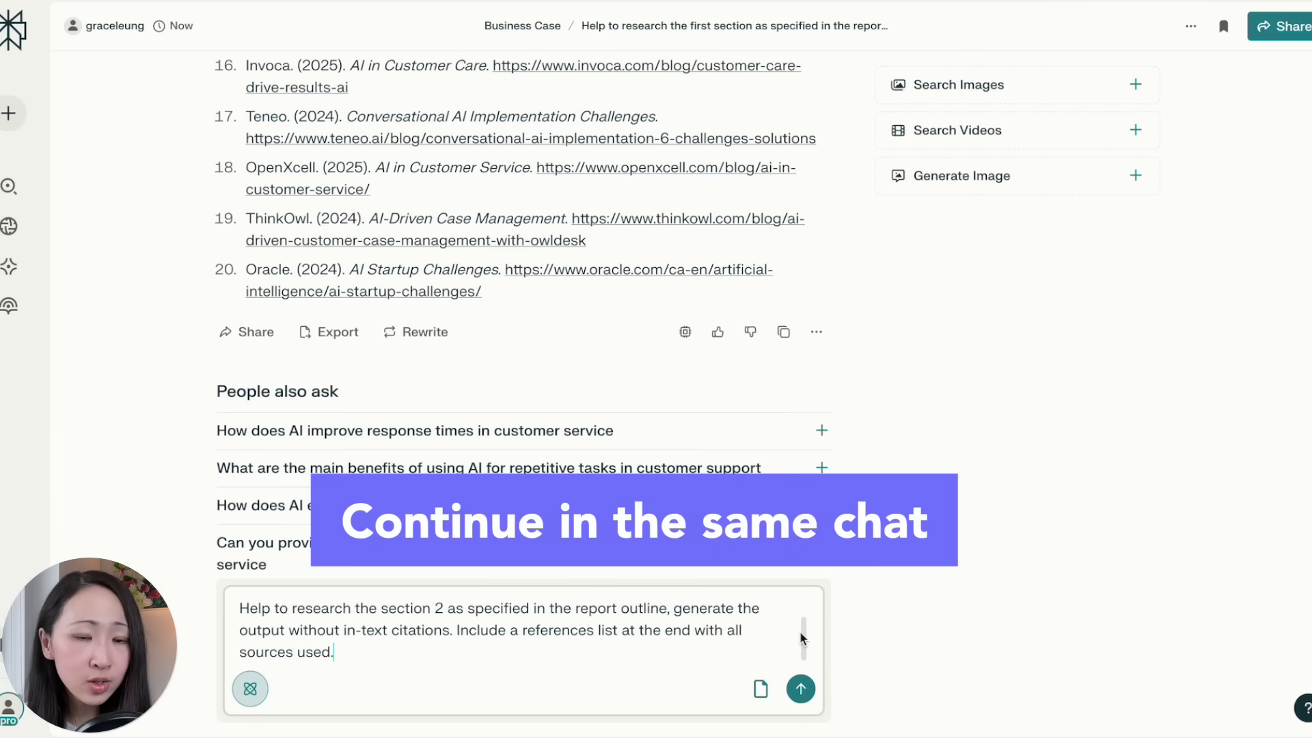
{"action": "mouse_move", "coordinate": [761, 689]}
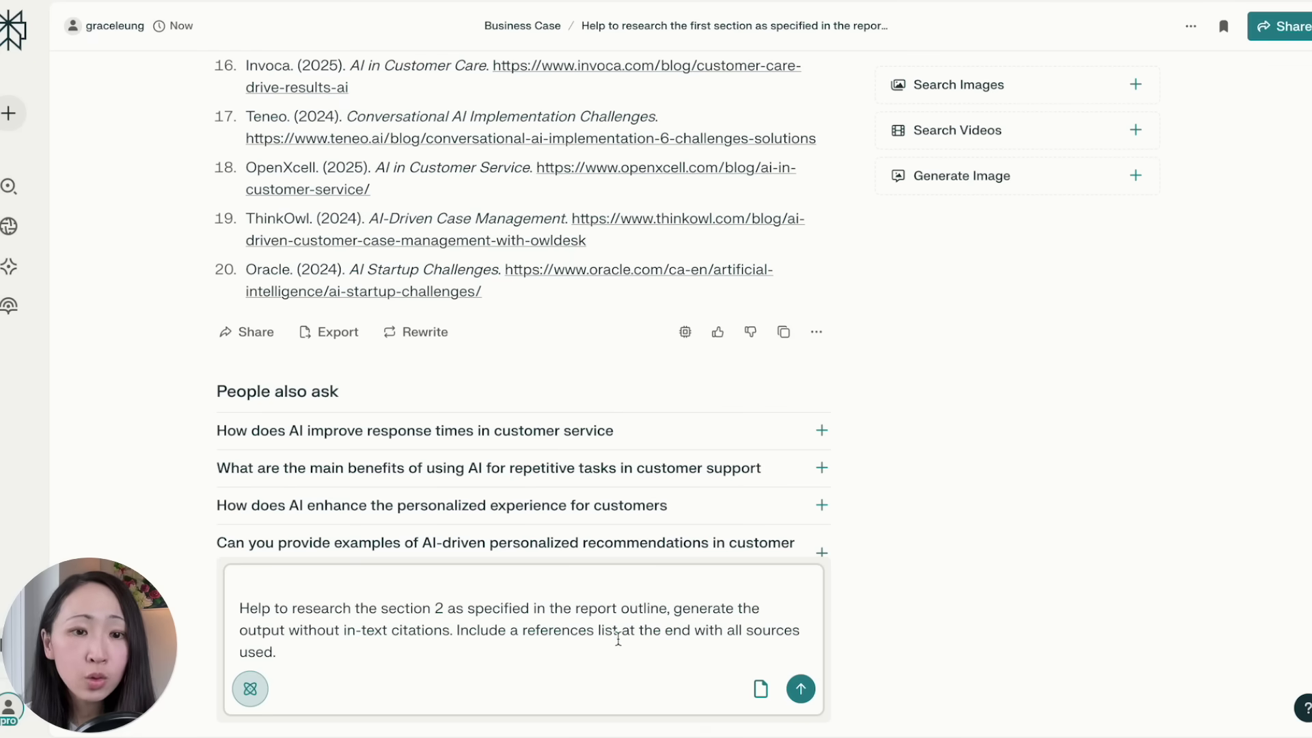
{"action": "left_click", "coordinate": [802, 690]}
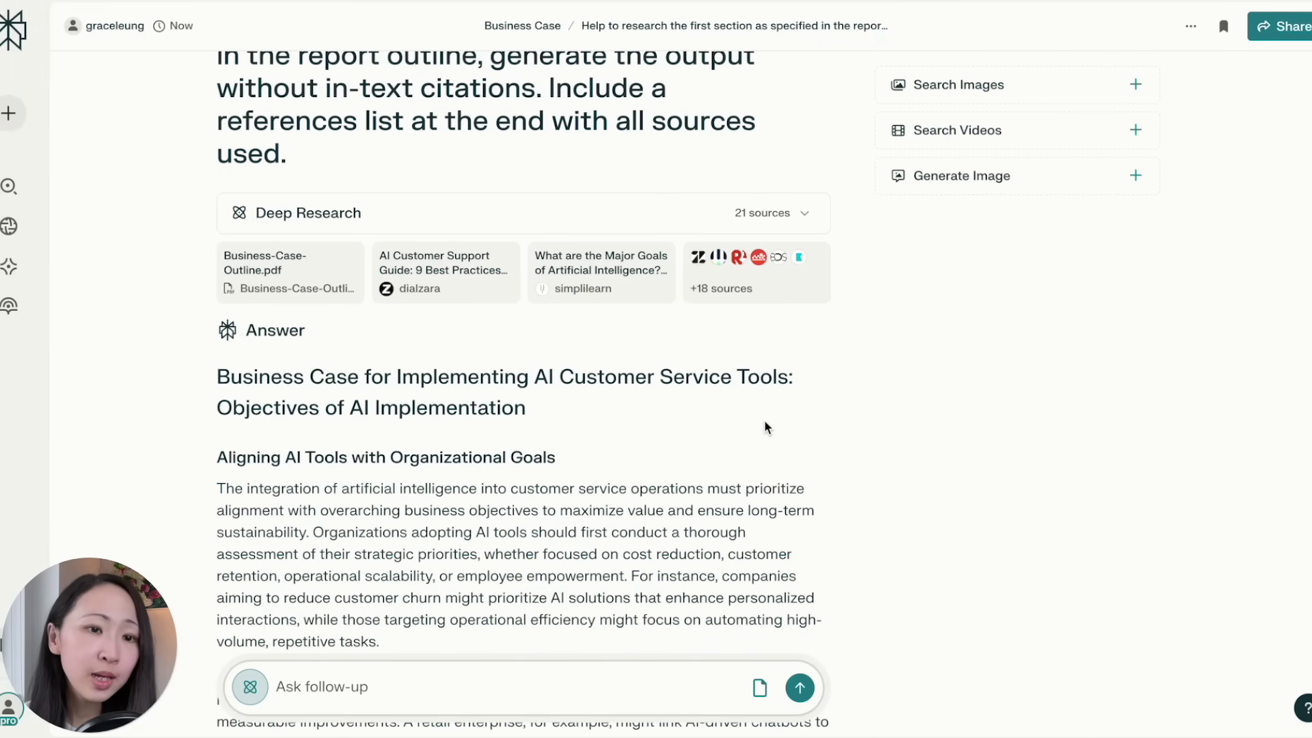
Step: Review the Objectives of AI Implementation answer and paste it after section 1's references in the Google Docs document
{"action": "scroll", "coordinate": [764, 420], "scroll_direction": "down", "scroll_amount": 5}
{"action": "scroll", "coordinate": [755, 420], "scroll_direction": "down", "scroll_amount": 3}
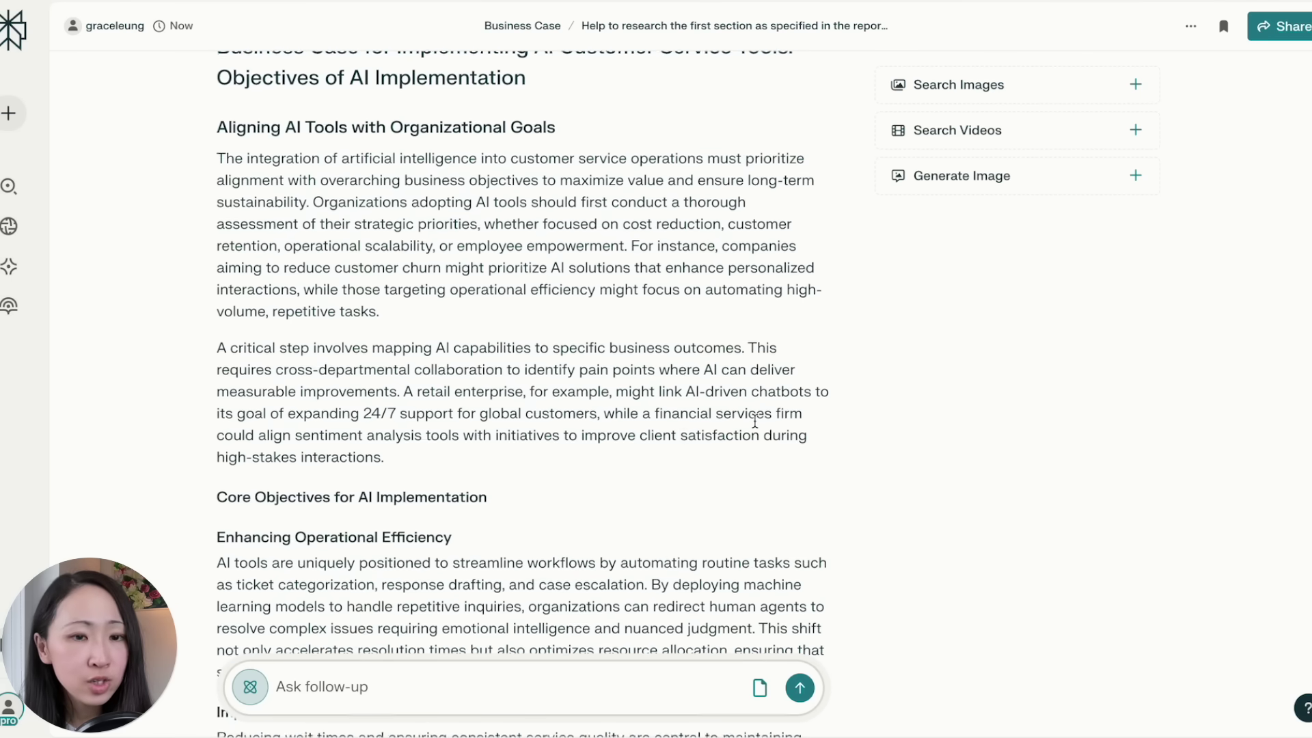
{"action": "scroll", "coordinate": [730, 461], "scroll_direction": "down", "scroll_amount": 8}
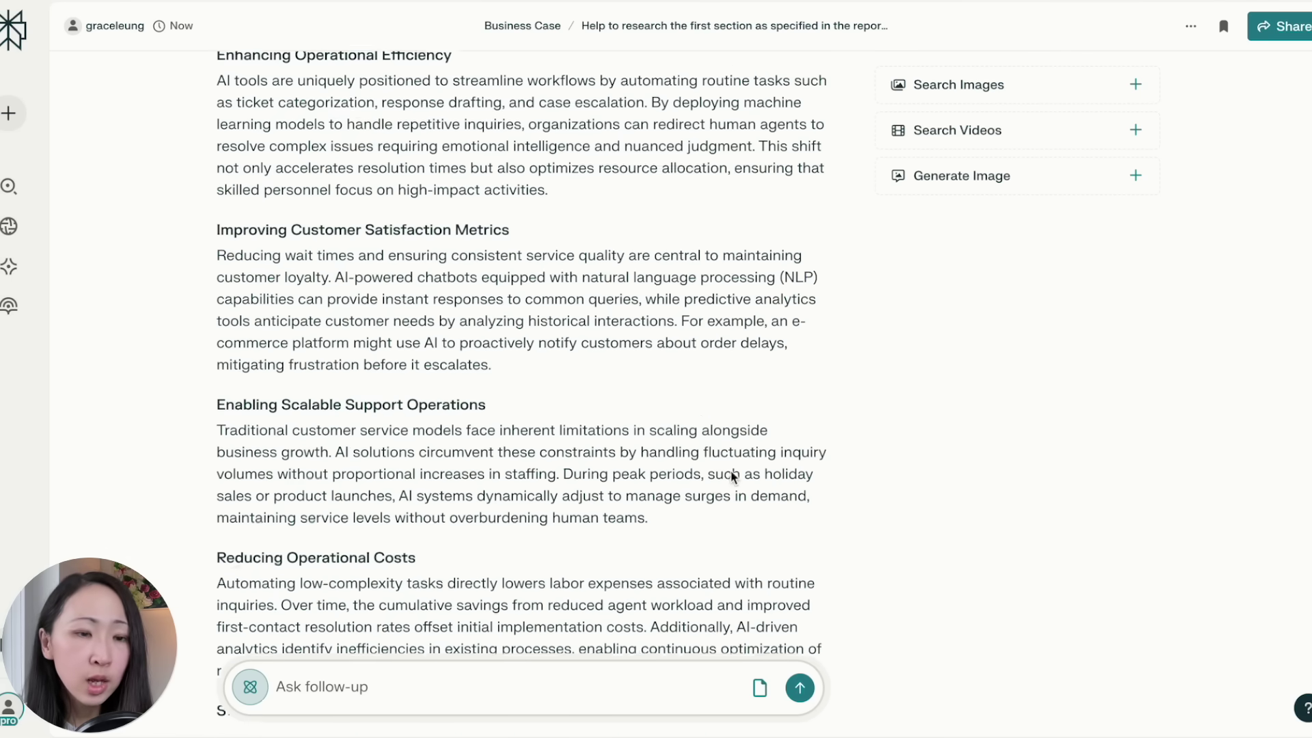
{"action": "scroll", "coordinate": [732, 478], "scroll_direction": "down", "scroll_amount": 8}
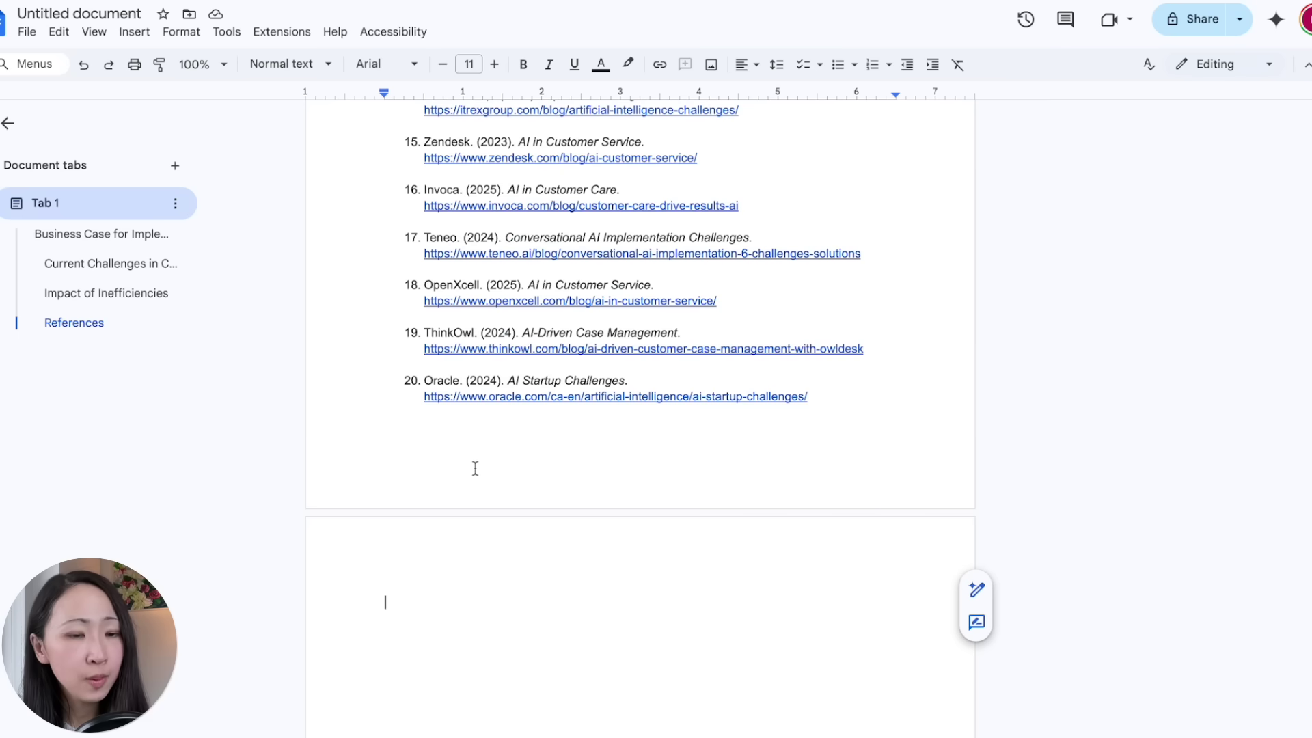
{"action": "key", "text": "ctrl+v"}
{"action": "scroll", "coordinate": [548, 512], "scroll_direction": "up", "scroll_amount": 12}
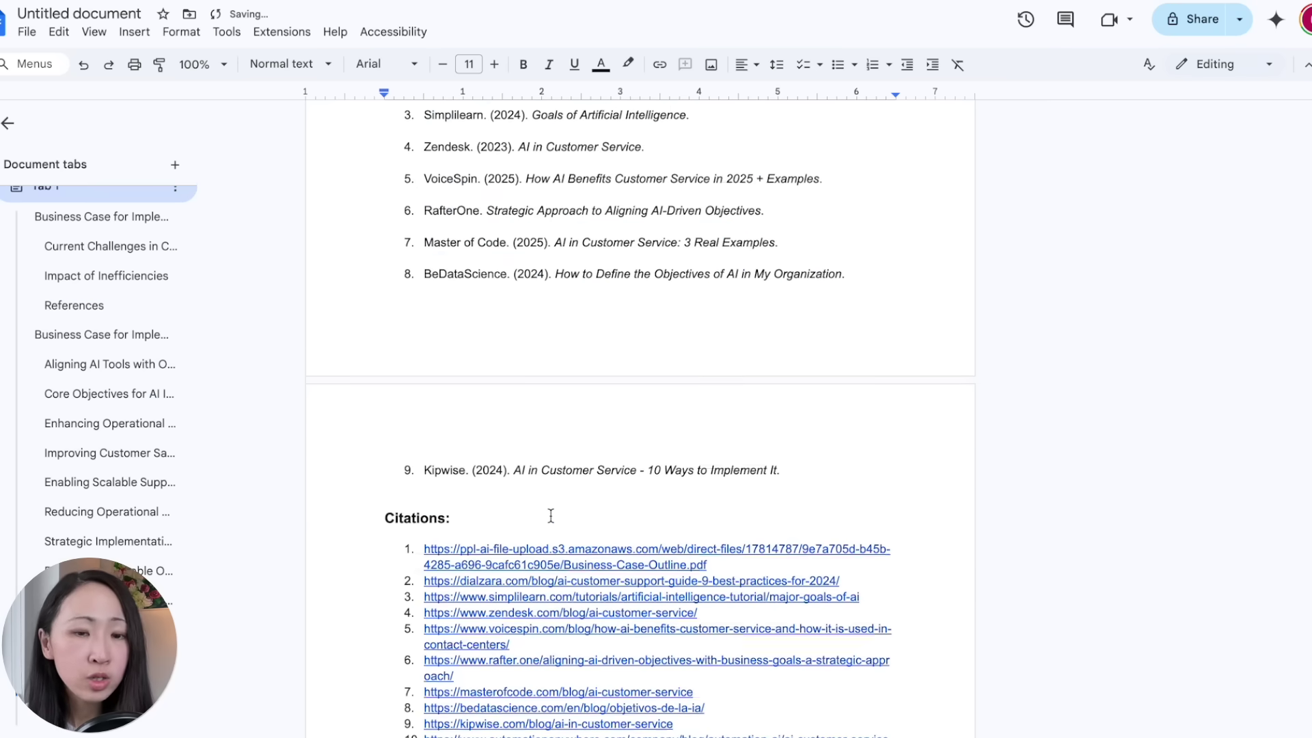
Step: Replace the repeated business case title in the second section's heading so it reads "2. Objectives of AI Implementation"
{"action": "scroll", "coordinate": [551, 518], "scroll_direction": "up", "scroll_amount": 15}
{"action": "left_click", "coordinate": [681, 289]}
{"action": "key", "text": "ctrl+shift+Up"}
{"action": "type", "text": "2."}
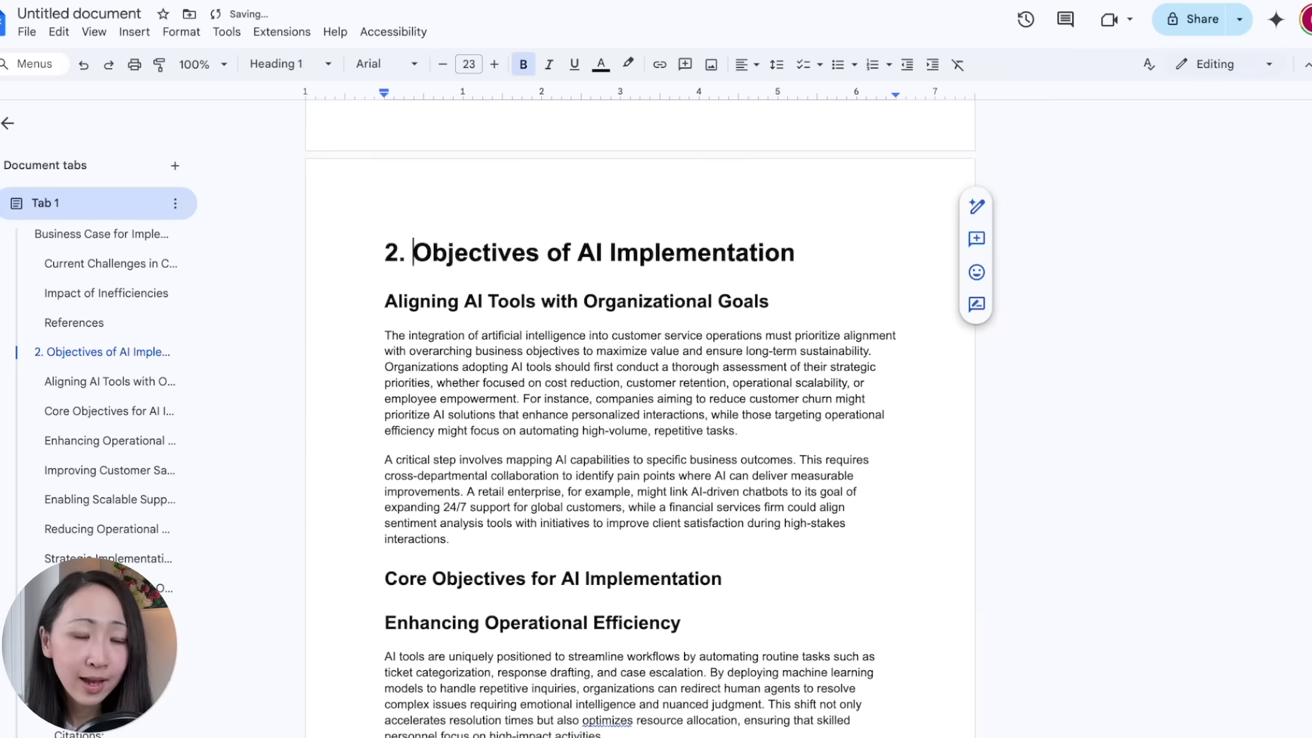
Step: Split the main title after "Business Case for Implementing AI Customer Service Tools:" and make "1. Problem Statement" a separate heading
{"action": "scroll", "coordinate": [665, 261], "scroll_direction": "up", "scroll_amount": 10}
{"action": "left_click", "coordinate": [681, 266]}
{"action": "key", "text": "Return"}
{"action": "type", "text": "1."}
{"action": "scroll", "coordinate": [639, 410], "scroll_direction": "down", "scroll_amount": 8}
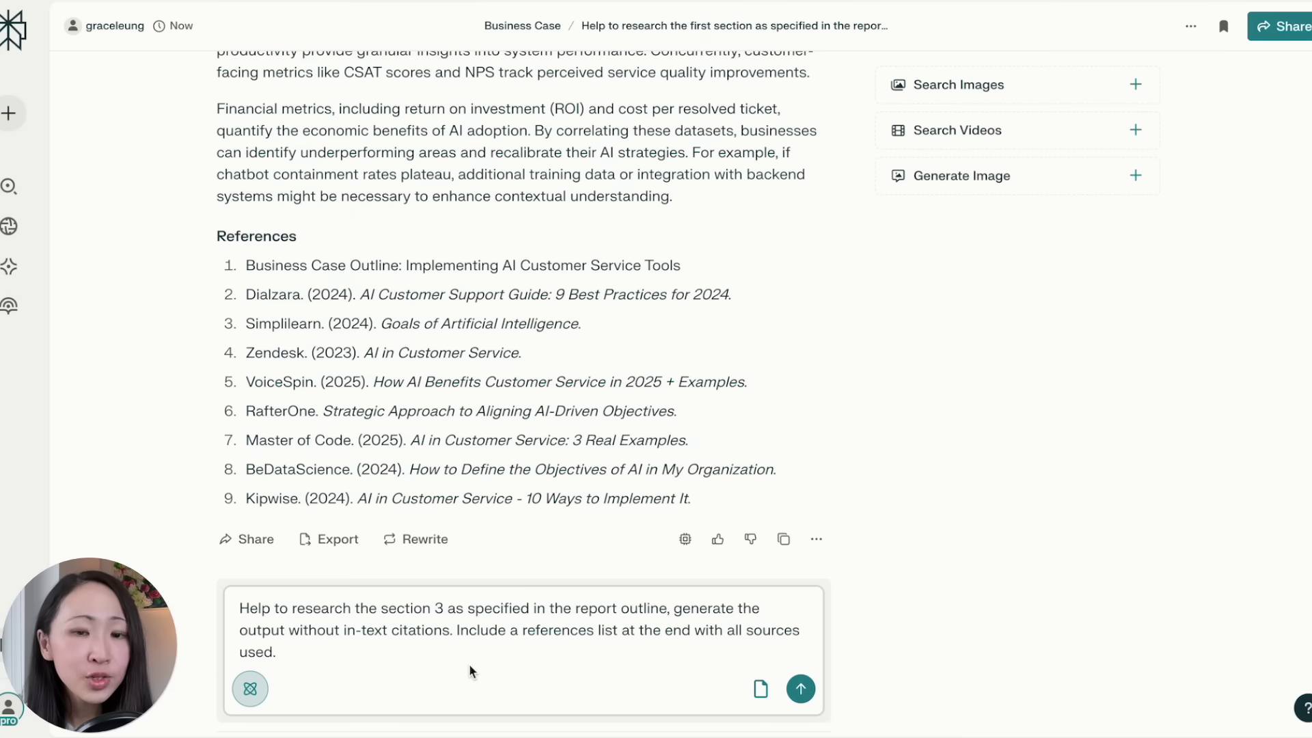
Step: In the Perplexity thread, request Deep Research on section 3 of the outline, without in-text citations and with a references list at the end
{"action": "left_click", "coordinate": [801, 689]}
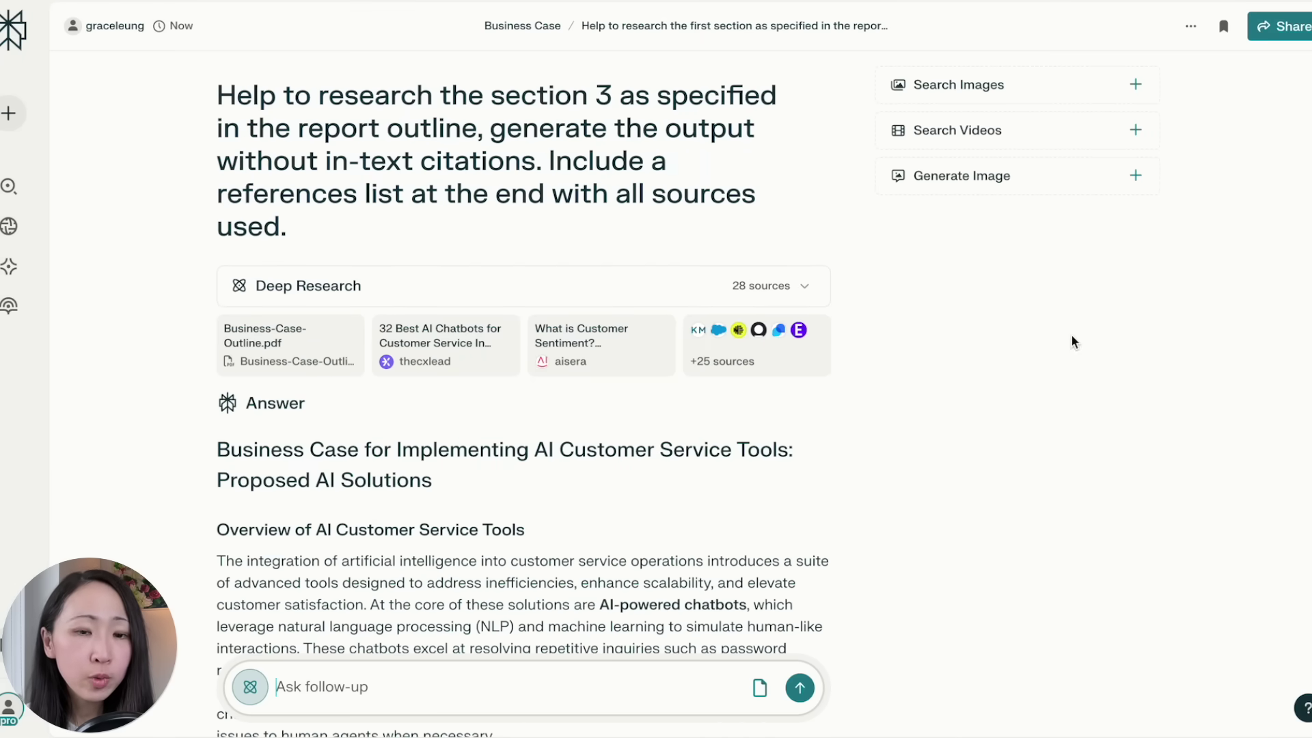
{"action": "scroll", "coordinate": [1288, 208], "scroll_direction": "down", "scroll_amount": 1}
{"action": "scroll", "coordinate": [1283, 217], "scroll_direction": "up", "scroll_amount": 1}
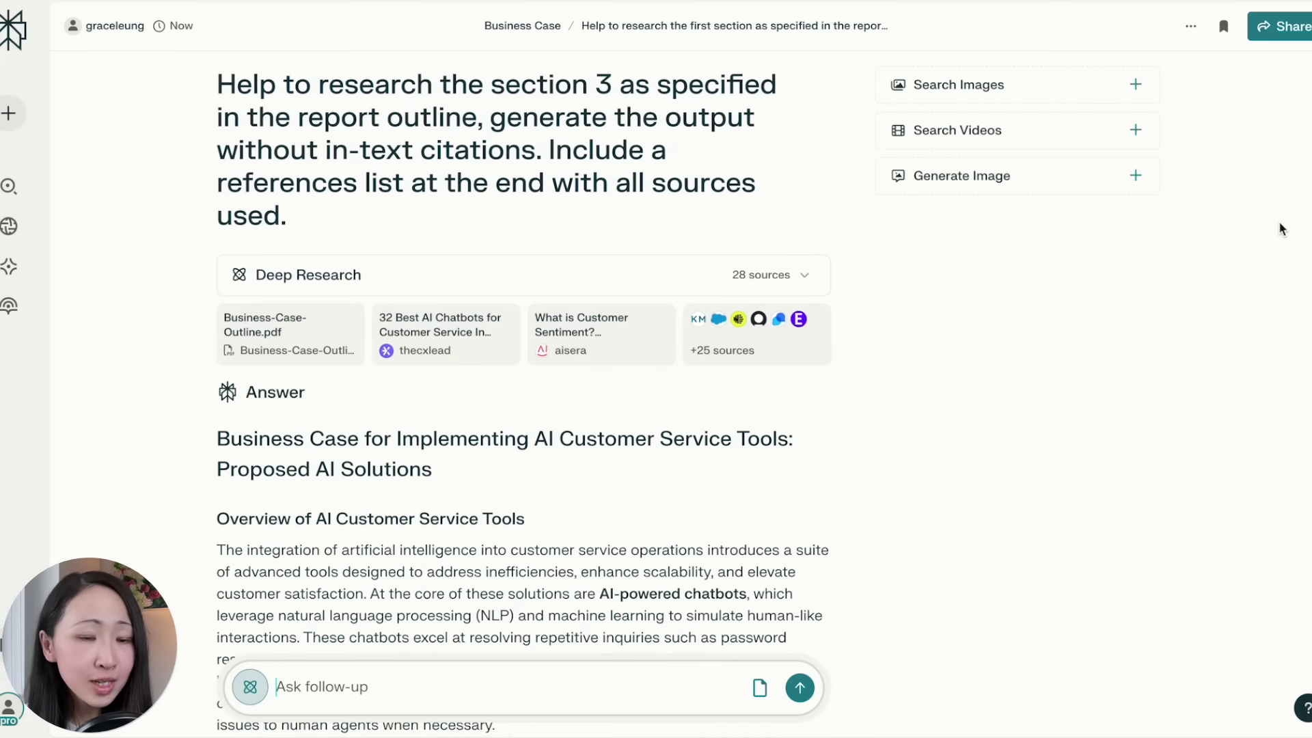
Step: Add the section 3 answer to the Google Docs document under the heading "3. Proposed AI Solutions" and look through it
{"action": "scroll", "coordinate": [1278, 223], "scroll_direction": "down", "scroll_amount": 3}
{"action": "scroll", "coordinate": [1276, 223], "scroll_direction": "down", "scroll_amount": 20}
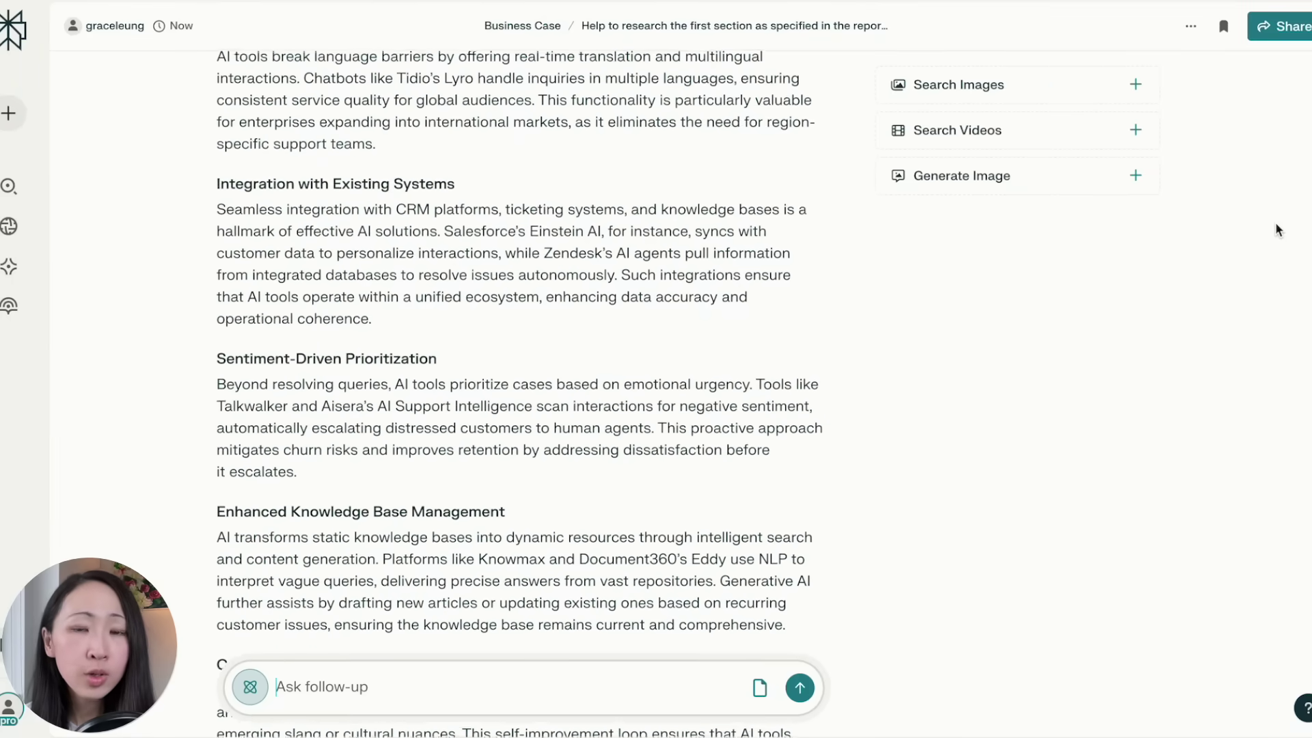
{"action": "scroll", "coordinate": [1276, 223], "scroll_direction": "down", "scroll_amount": 5}
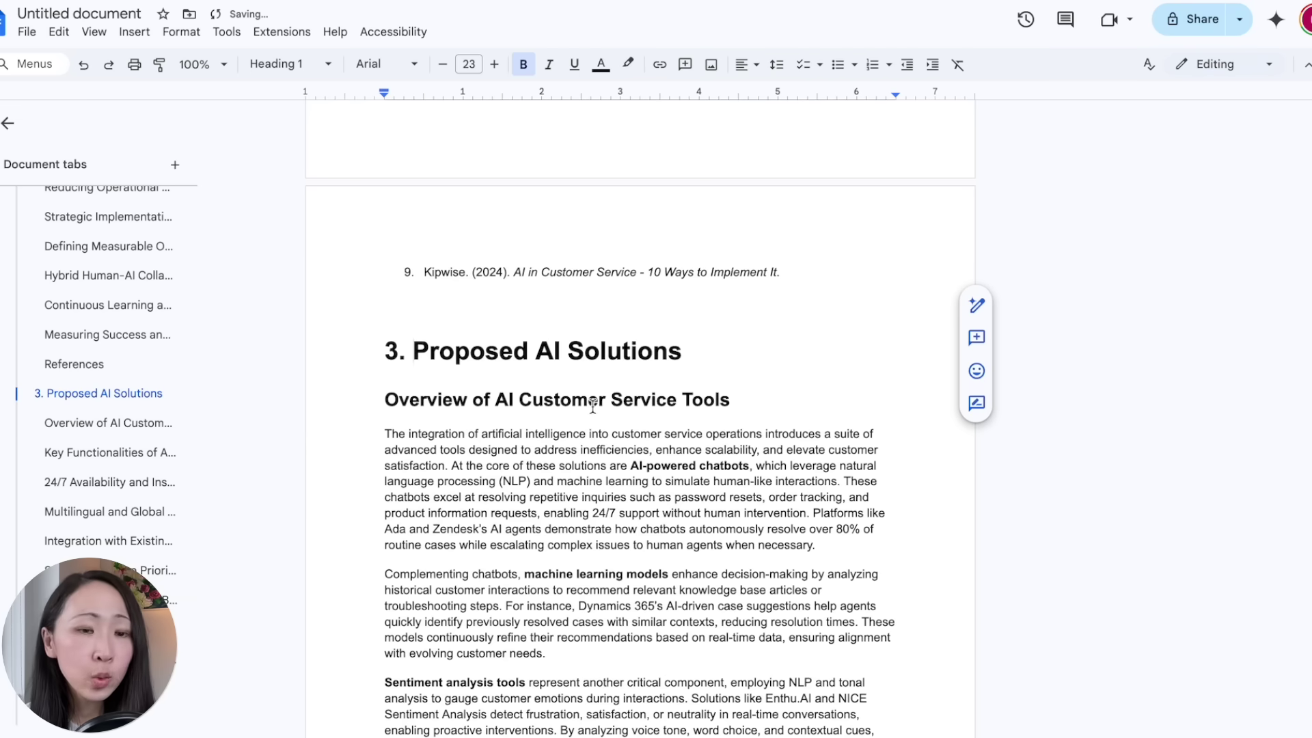
{"action": "scroll", "coordinate": [752, 434], "scroll_direction": "down", "scroll_amount": 10}
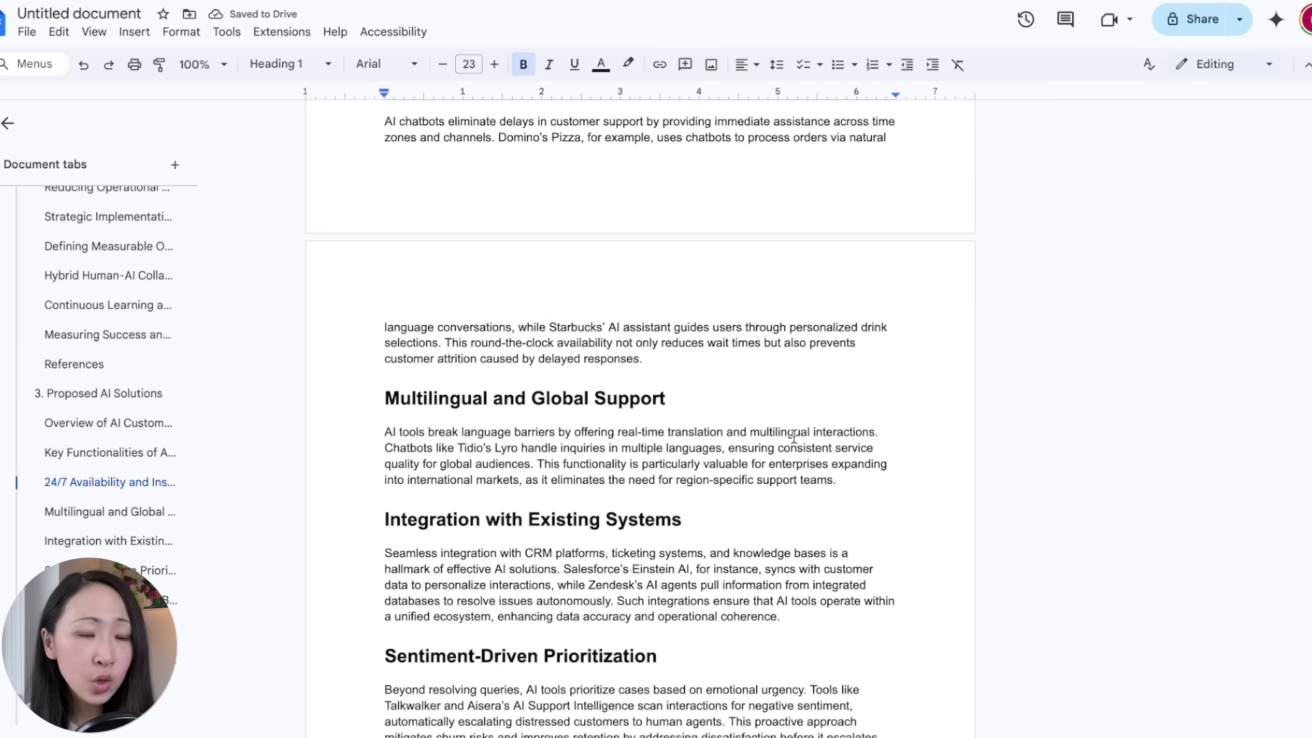
{"action": "scroll", "coordinate": [795, 437], "scroll_direction": "down", "scroll_amount": 10}
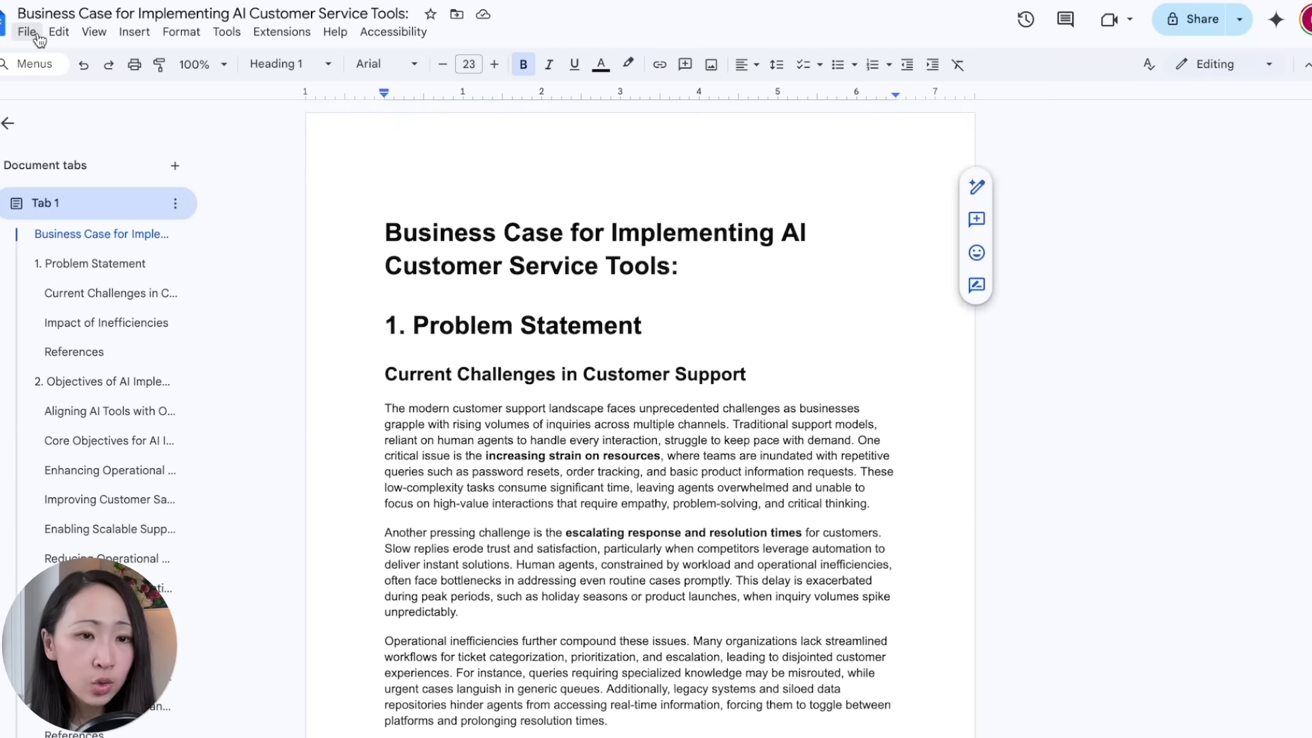
Step: Download the compiled business case document as a PDF
{"action": "left_click", "coordinate": [38, 36]}
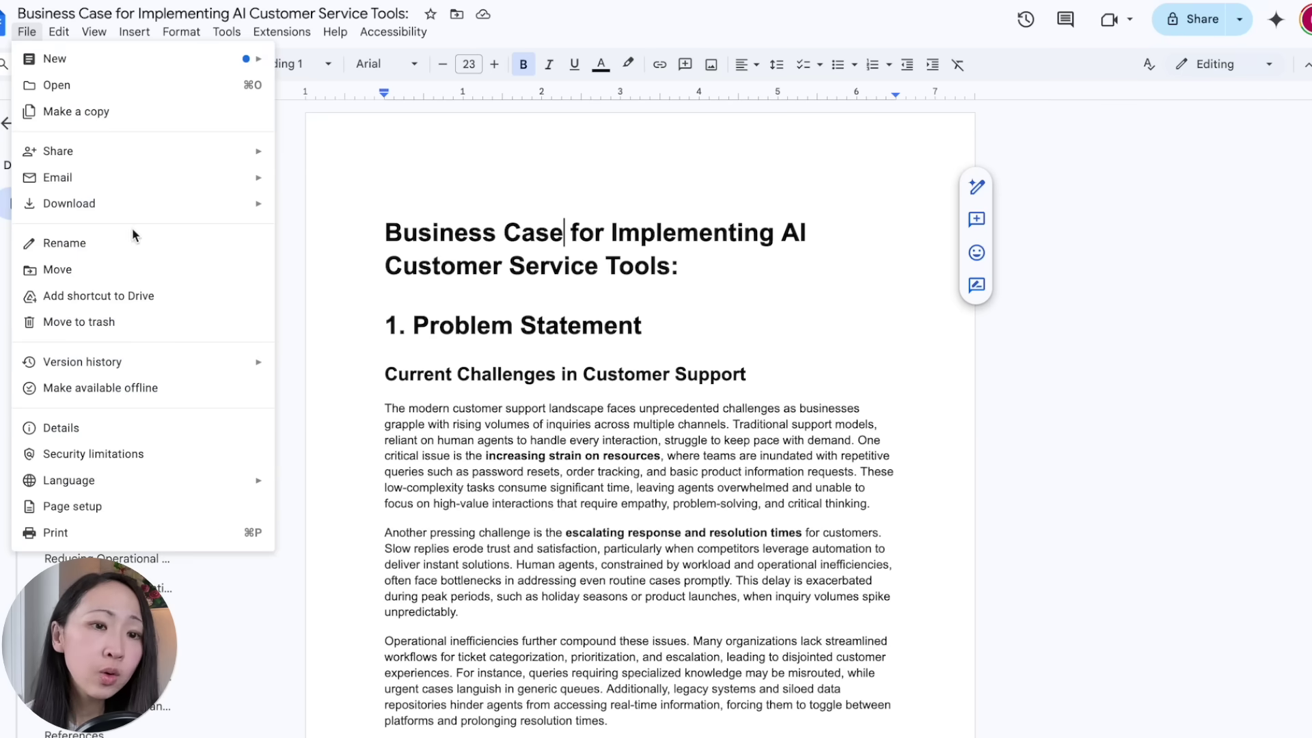
{"action": "mouse_move", "coordinate": [135, 216]}
{"action": "left_click", "coordinate": [343, 288]}
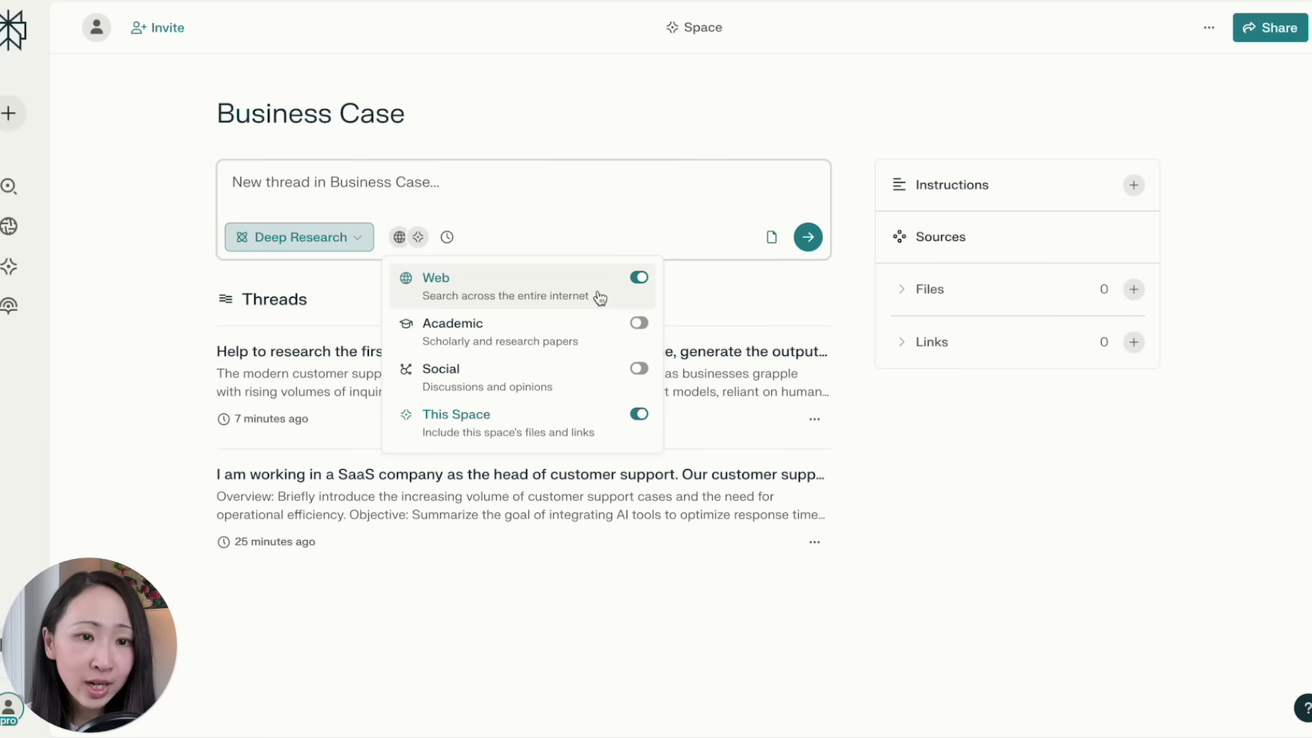
Step: In the Business Case Space, use Pro to verify the attached Business Case.pdf's key statistics and claims, flagging each major claim as [VERIFIED] or [UNVERIFIED]
{"action": "left_click", "coordinate": [329, 248]}
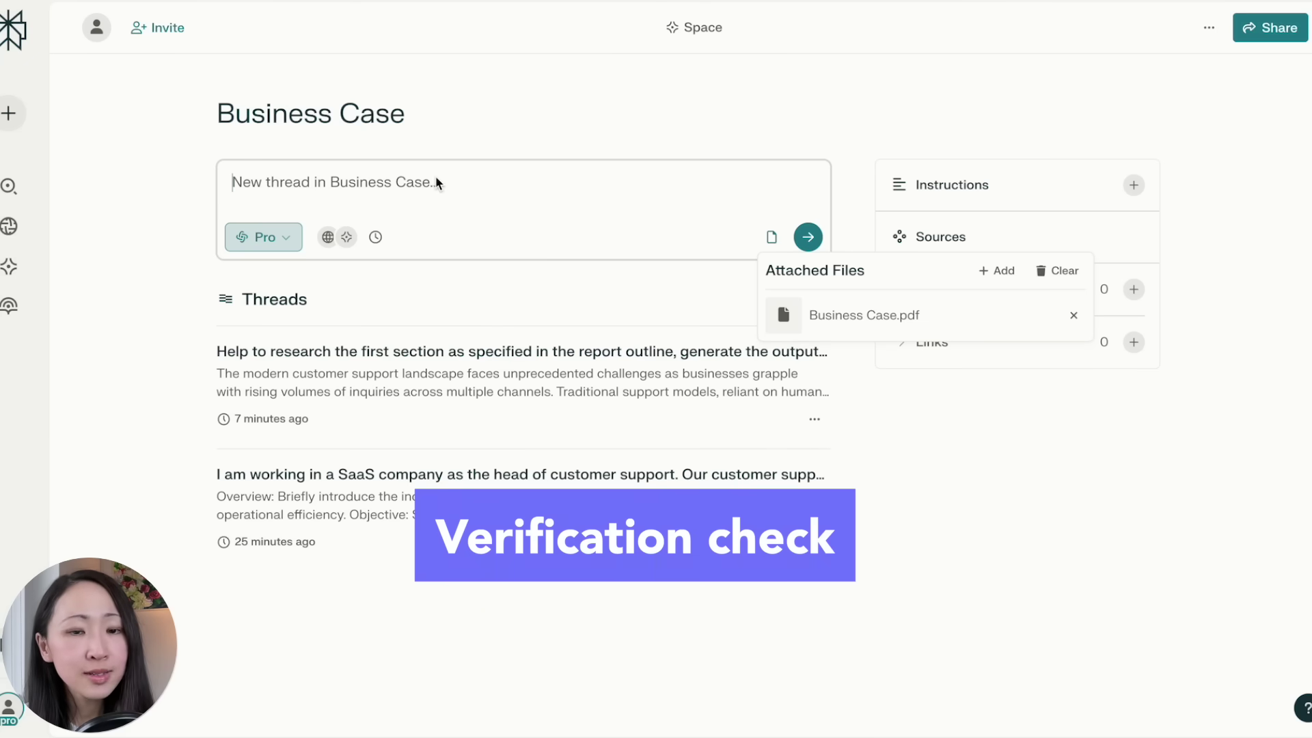
{"action": "type", "text": "Verify the accuracy of the key statistics and claims in this attached business case. Flag each major claim as  [VERIFIED] - Direct quote or data point with exact source link [UNVERIFIED] - Inference or estimate without direct source evidence"}
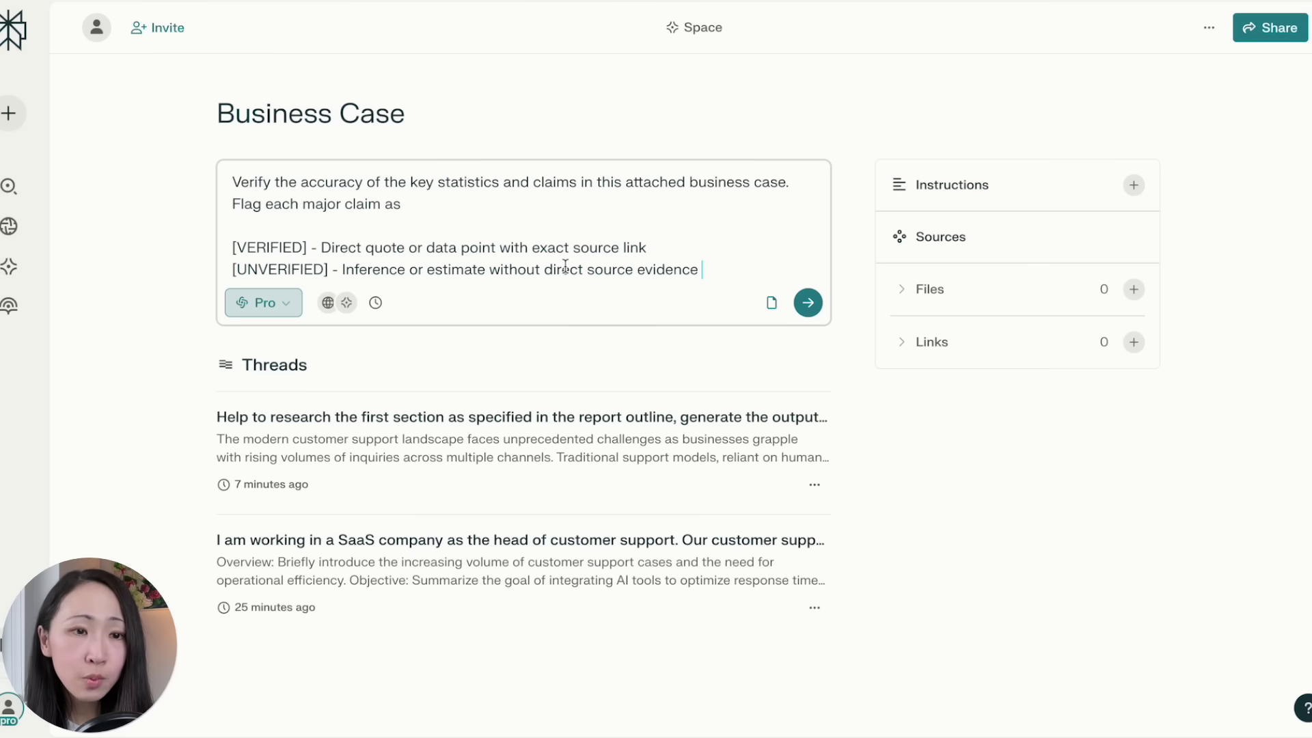
{"action": "left_click", "coordinate": [811, 302]}
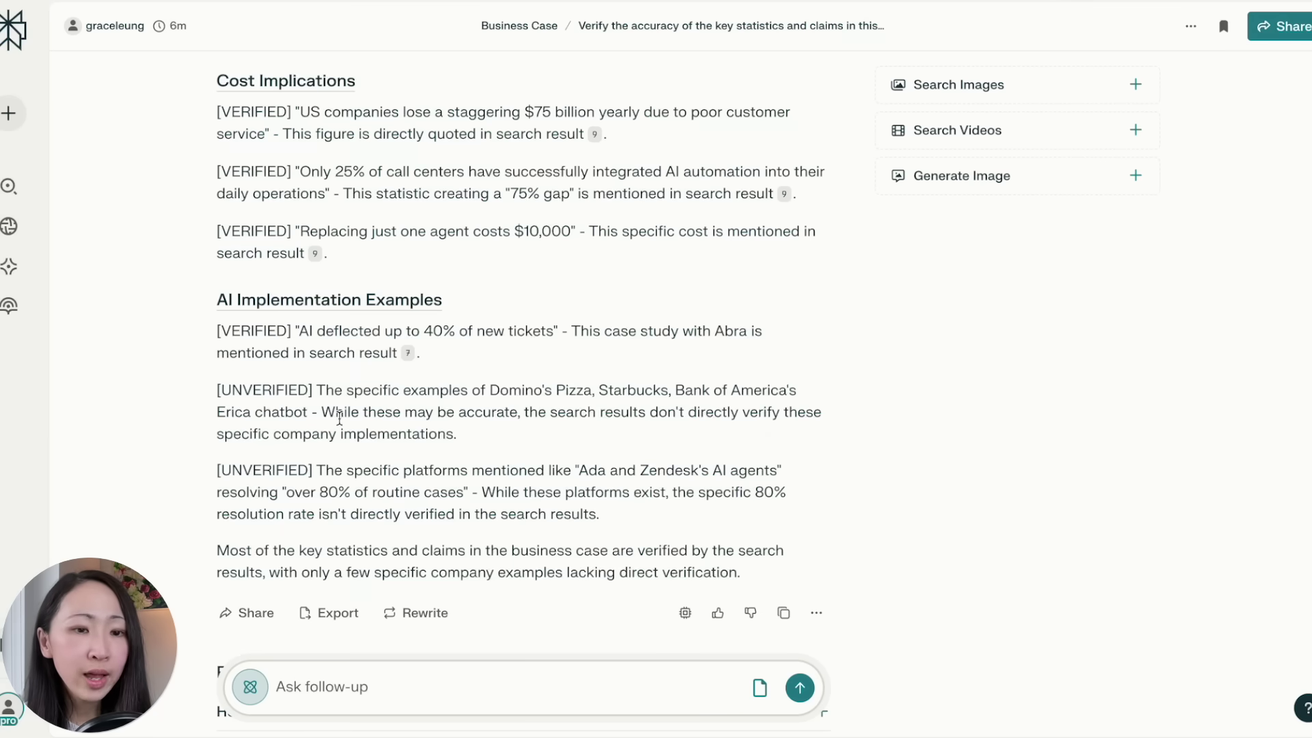
Step: Copy "Domino's Pizza" from the unverified claims and search for it in the Google Docs business case
{"action": "left_click_drag", "start_coordinate": [492, 391], "coordinate": [592, 391]}
{"action": "key", "text": "ctrl+c"}
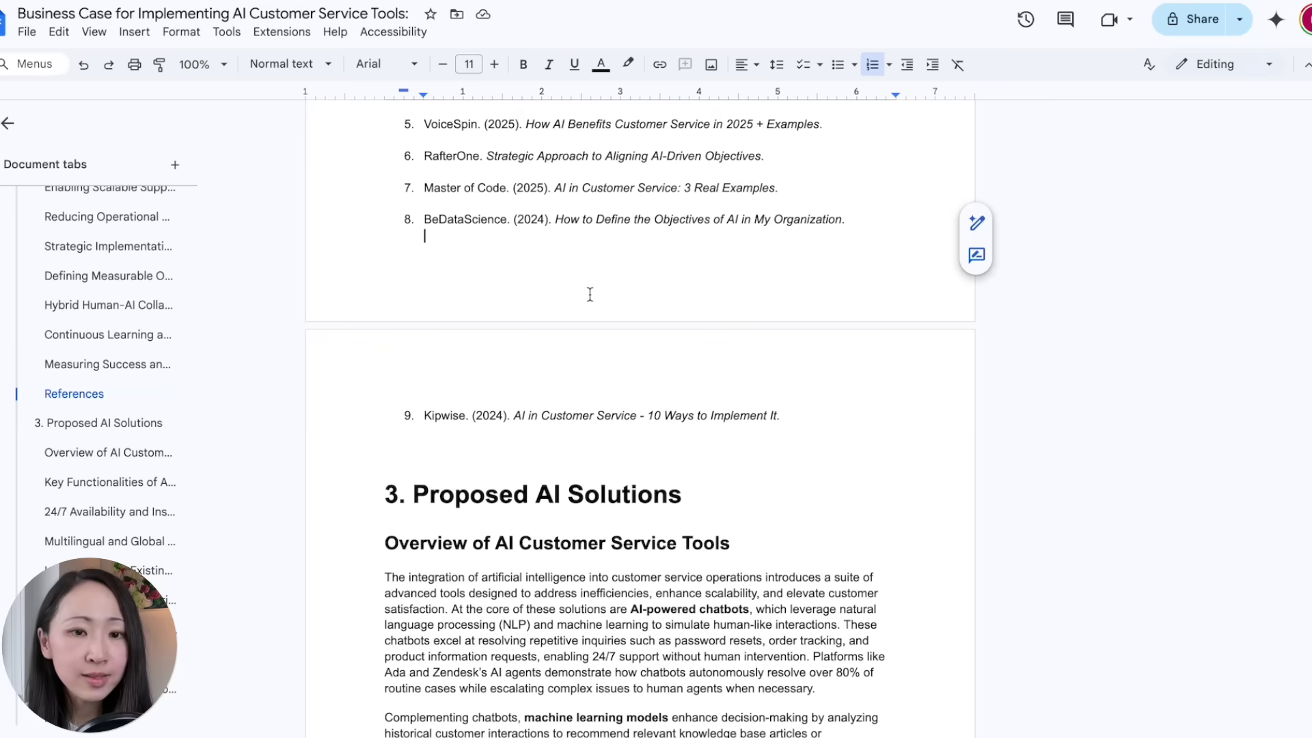
{"action": "key", "text": "ctrl+f"}
{"action": "key", "text": "ctrl+v"}
{"action": "scroll", "coordinate": [682, 413], "scroll_direction": "down", "scroll_amount": 1}
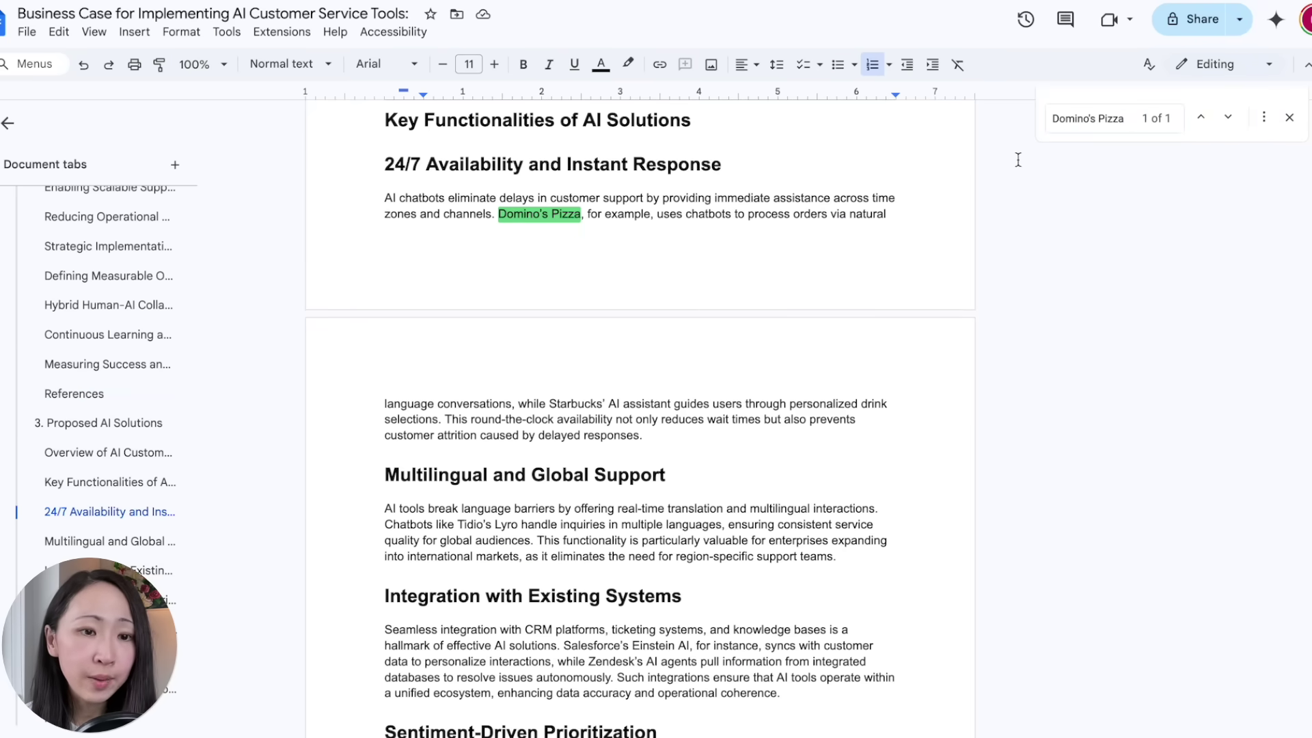
Step: Highlight the Domino's Pizza and Starbucks chatbot sentence under 24/7 Availability and Instant Response in yellow
{"action": "key", "text": "Escape"}
{"action": "left_click", "coordinate": [644, 199]}
{"action": "left_click_drag", "start_coordinate": [498, 214], "coordinate": [442, 419]}
{"action": "left_click", "coordinate": [601, 64]}
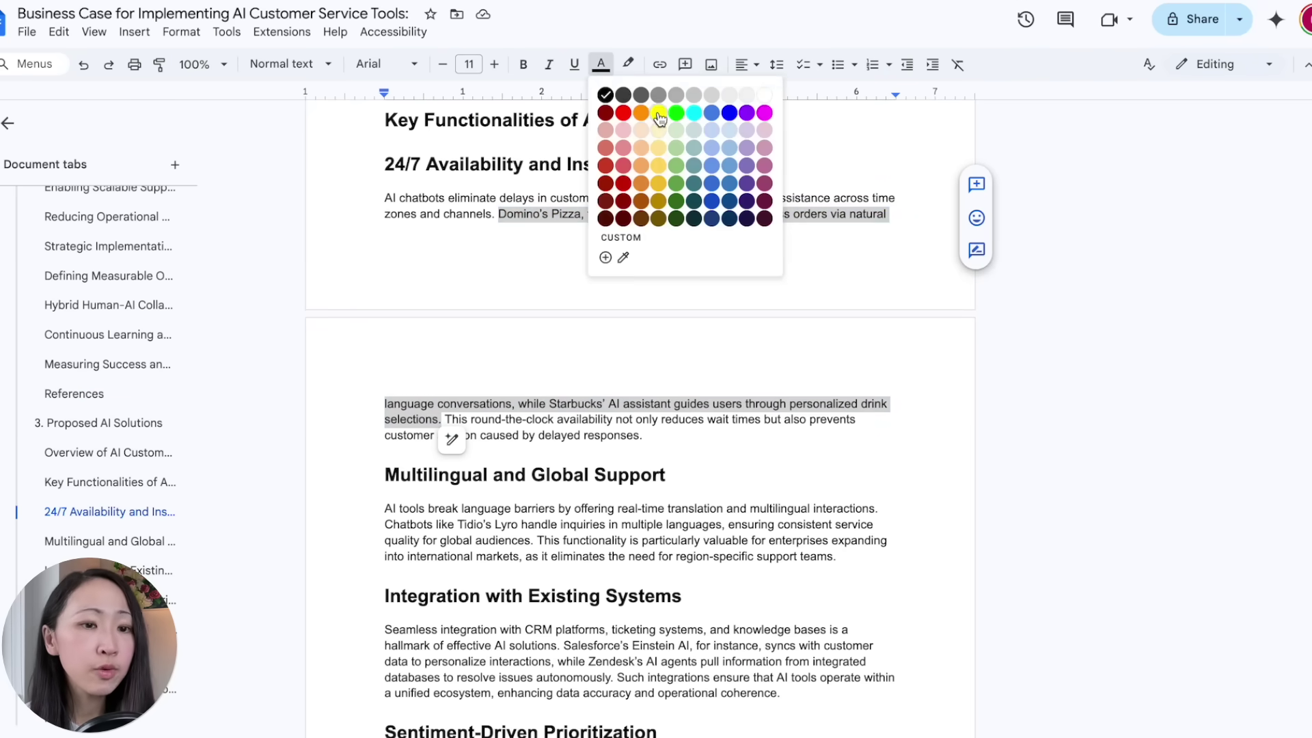
{"action": "left_click", "coordinate": [628, 64]}
{"action": "left_click", "coordinate": [680, 138]}
{"action": "left_click", "coordinate": [662, 403]}
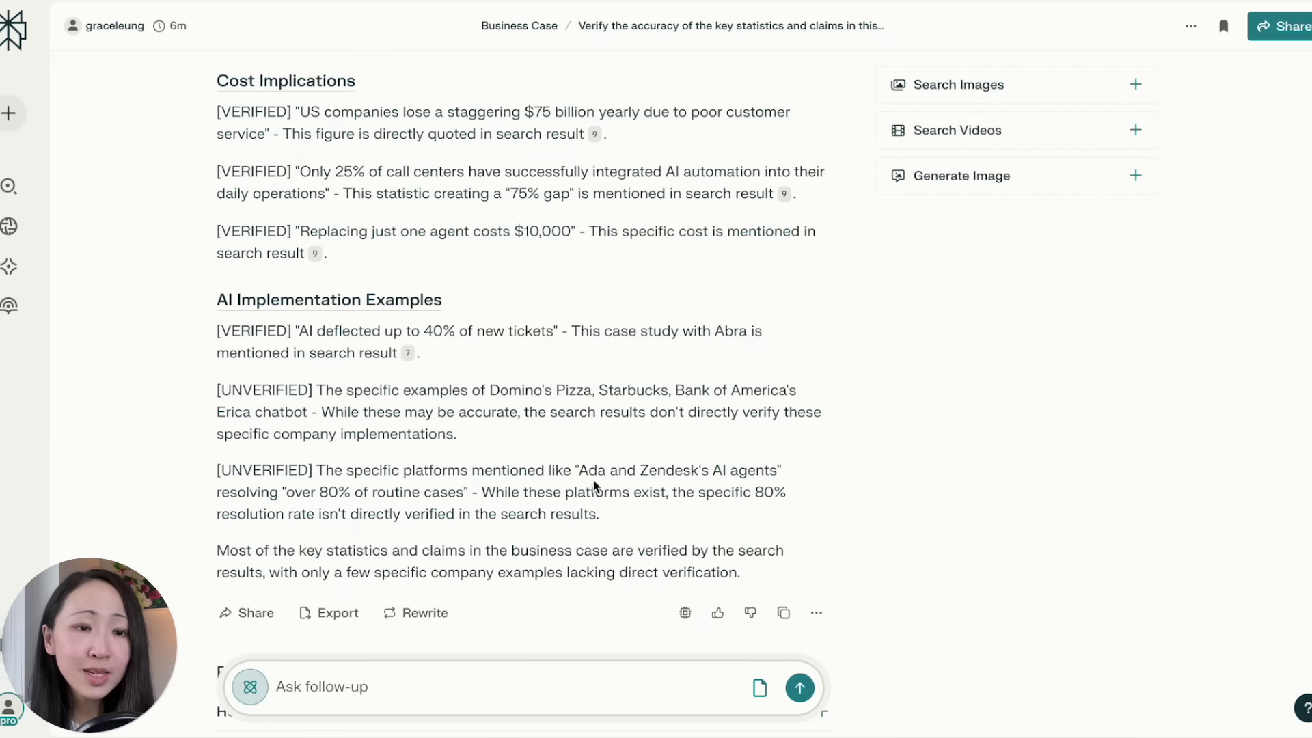
Step: Find the unverified "over 80% of routine cases" claim in the Google Docs business case and highlight its Ada and Zendesk sentence in yellow
{"action": "left_click_drag", "start_coordinate": [291, 493], "coordinate": [457, 495]}
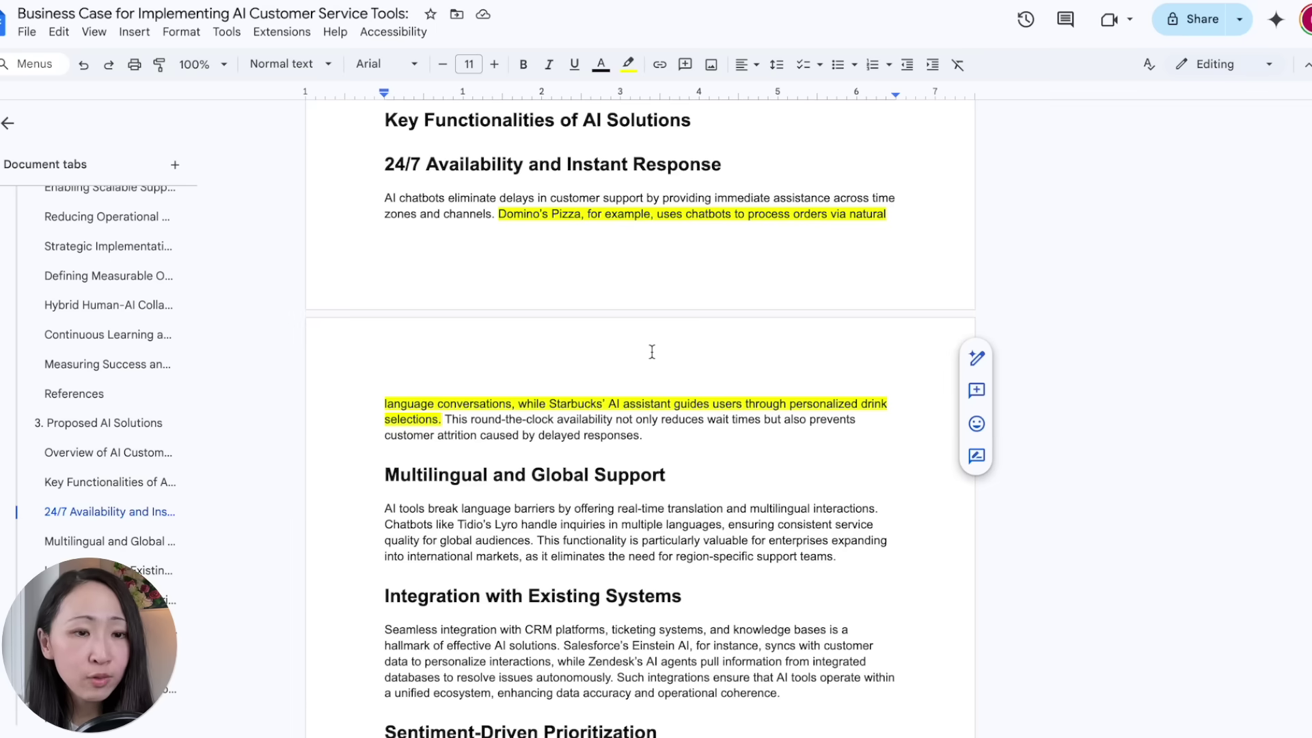
{"action": "key", "text": "ctrl+f"}
{"action": "key", "text": "ctrl+v"}
{"action": "key", "text": "Escape"}
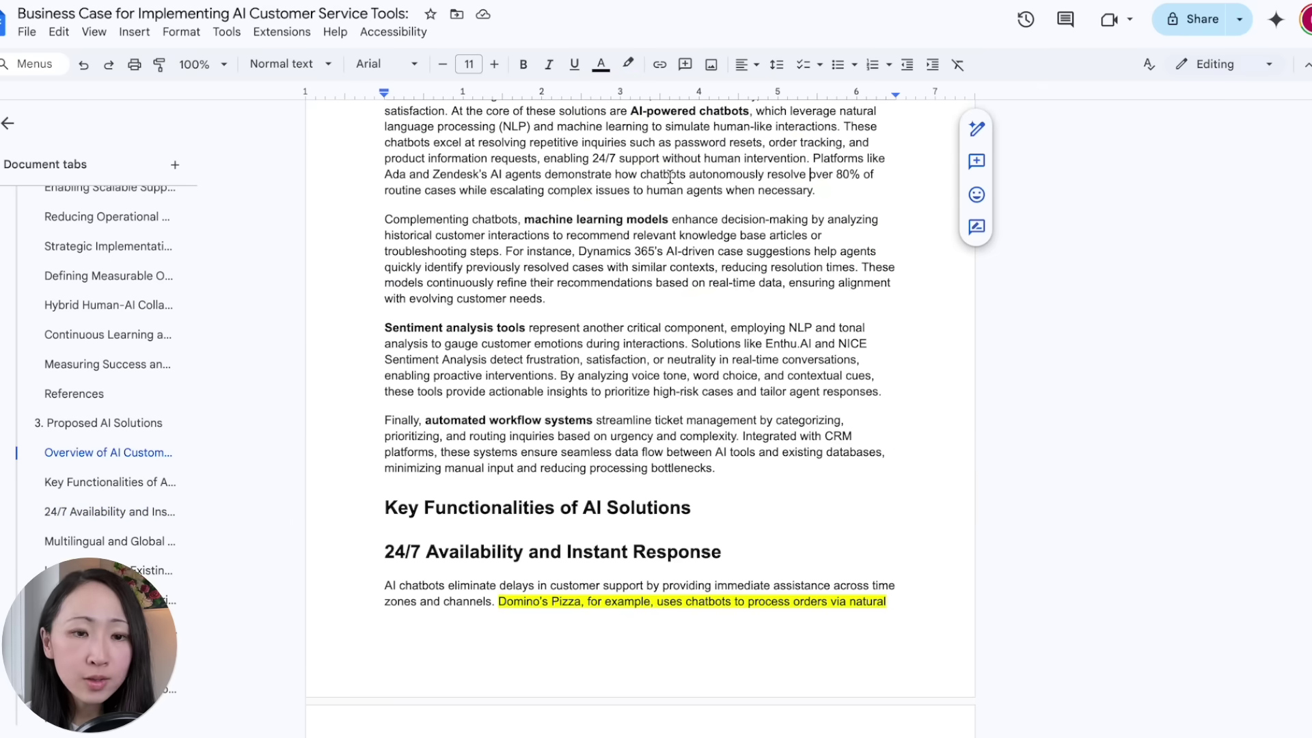
{"action": "left_click_drag", "start_coordinate": [814, 158], "coordinate": [815, 190]}
{"action": "left_click", "coordinate": [628, 63]}
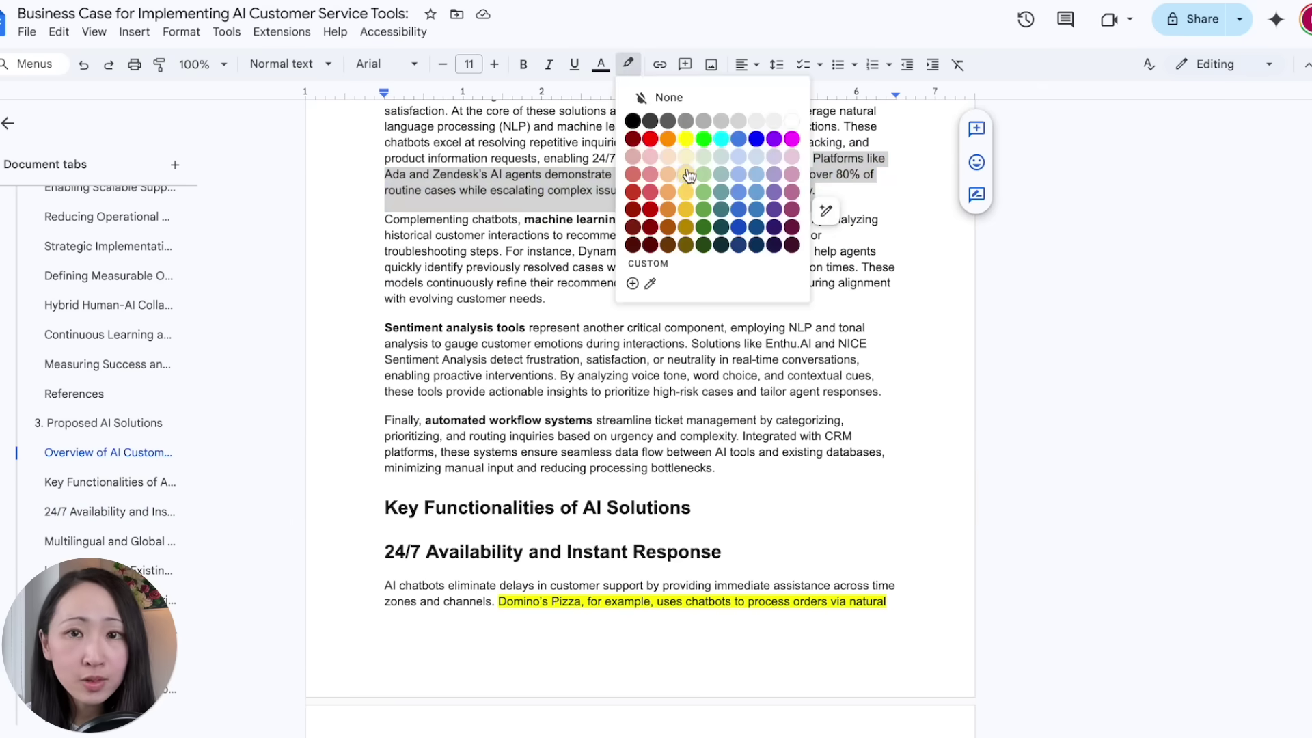
{"action": "left_click", "coordinate": [687, 141]}
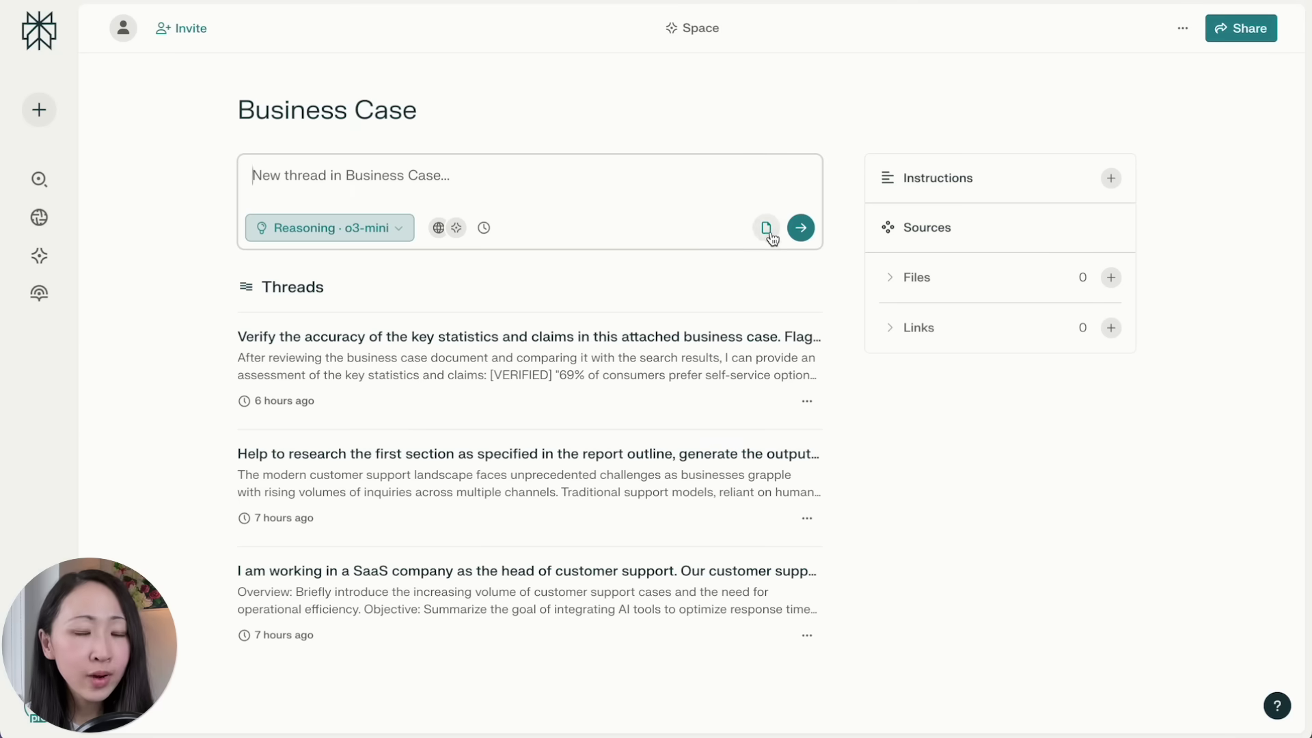
Step: In the Business Case Space, use Reasoning o3-mini to create a 300-word executive summary of the attached Business-Case.pdf covering problem, objectives, proposed solutions and benefits for executives
{"action": "left_click", "coordinate": [766, 228]}
{"action": "left_click", "coordinate": [453, 174]}
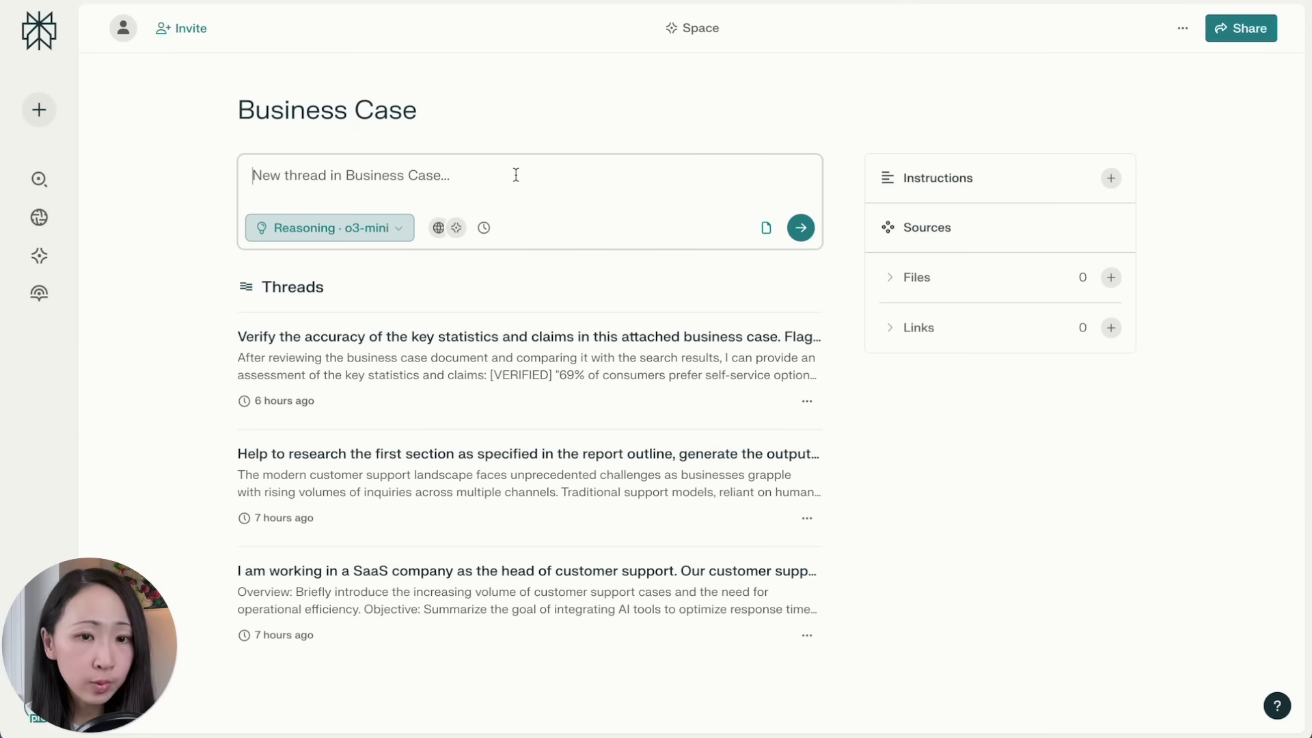
{"action": "key", "text": "ctrl+v"}
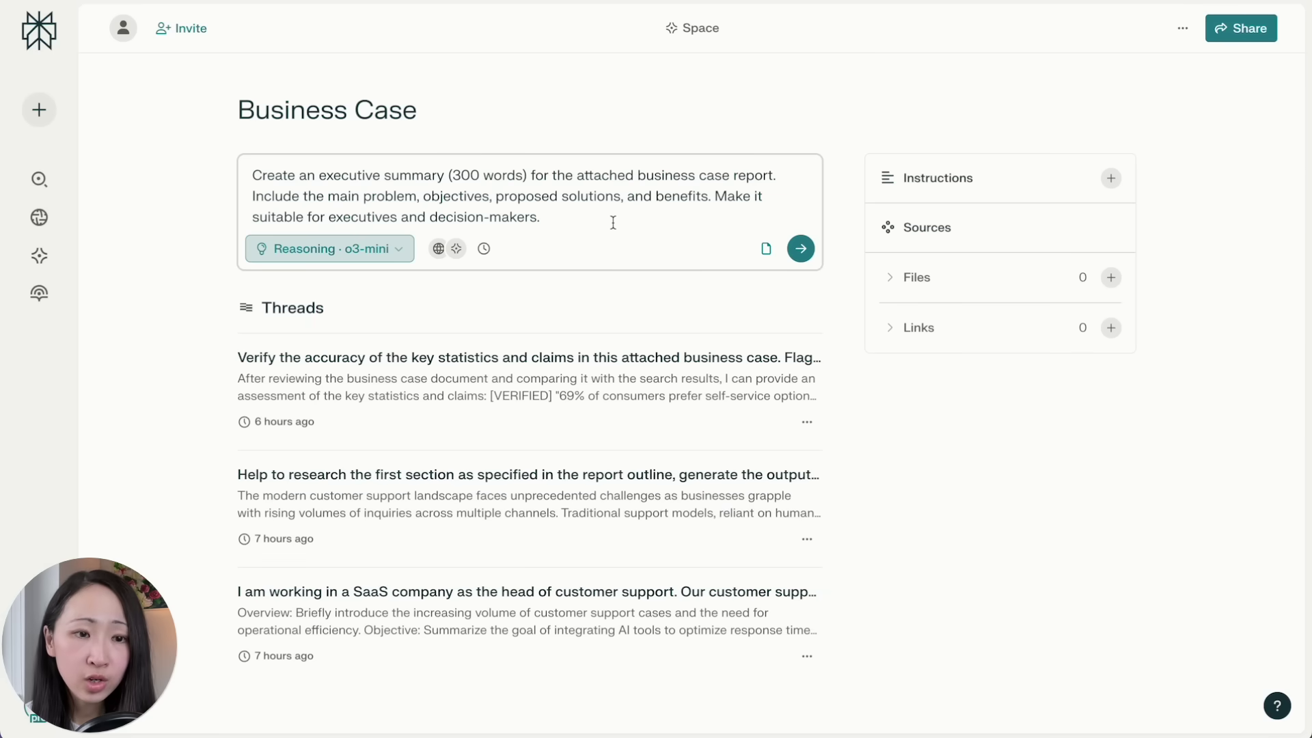
{"action": "left_click", "coordinate": [338, 250]}
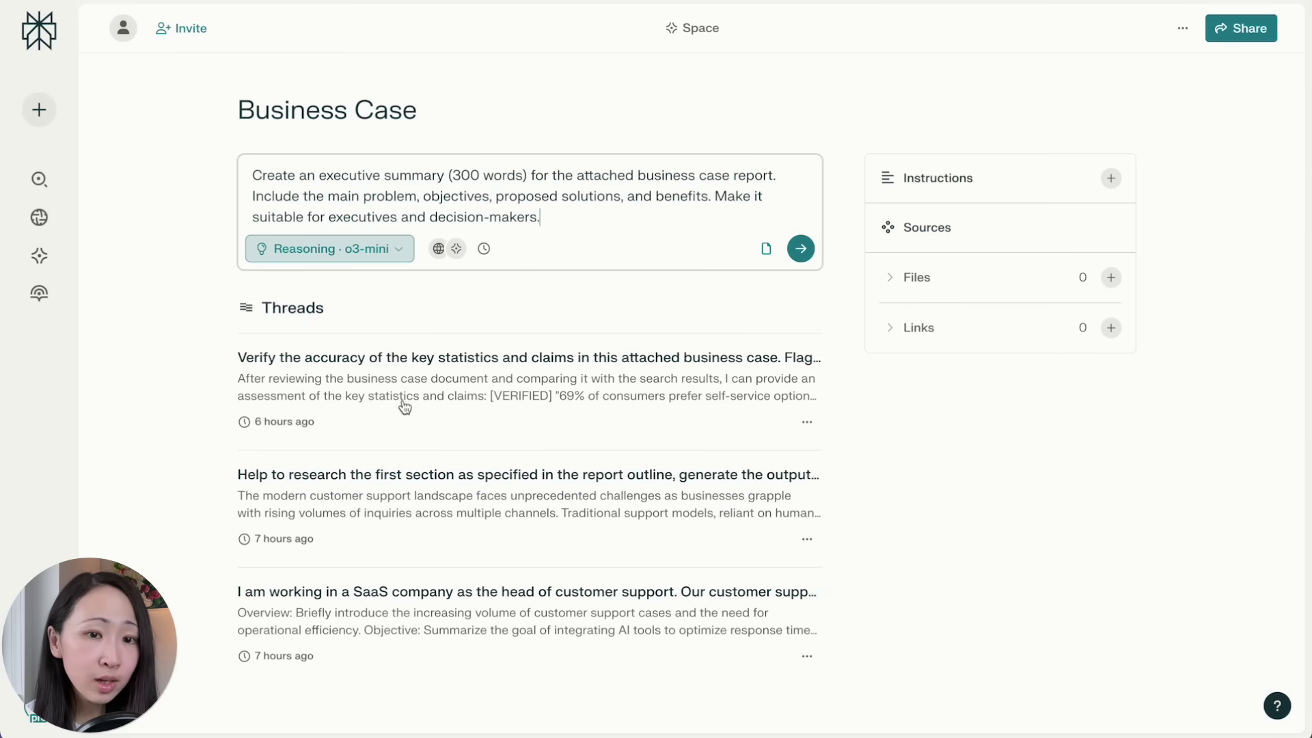
{"action": "left_click", "coordinate": [438, 248]}
{"action": "left_click", "coordinate": [667, 287]}
{"action": "left_click", "coordinate": [667, 417]}
{"action": "left_click", "coordinate": [801, 248]}
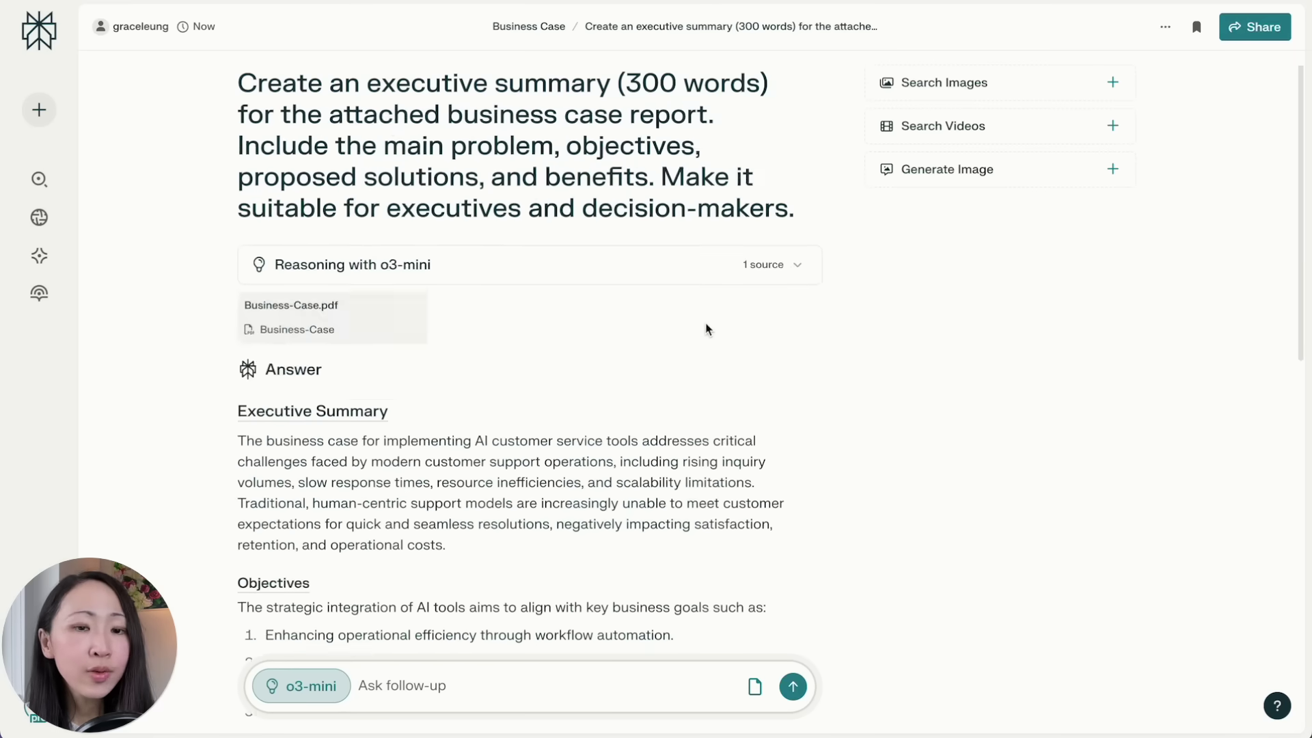
Step: Add the generated executive summary to the Google Docs business case, between the document title and the 1. Problem Statement section
{"action": "scroll", "coordinate": [722, 329], "scroll_direction": "down", "scroll_amount": 5}
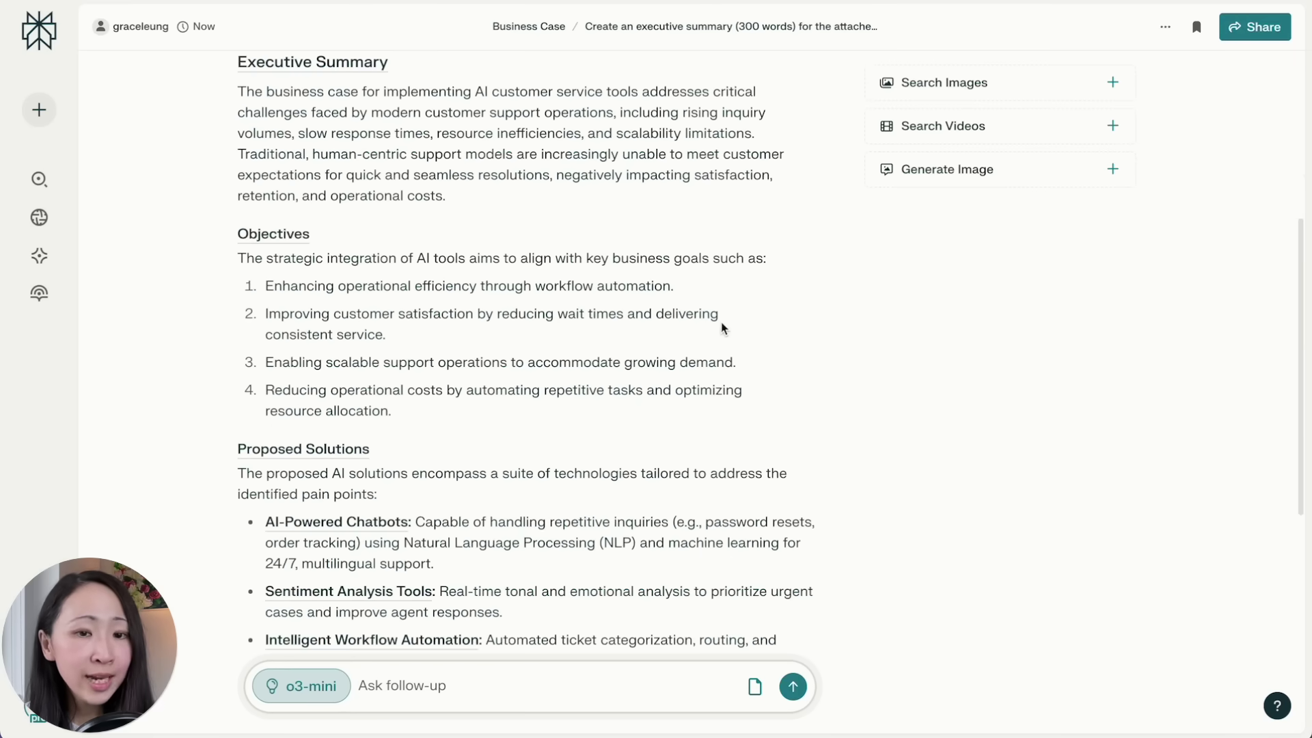
{"action": "scroll", "coordinate": [764, 371], "scroll_direction": "down", "scroll_amount": 5}
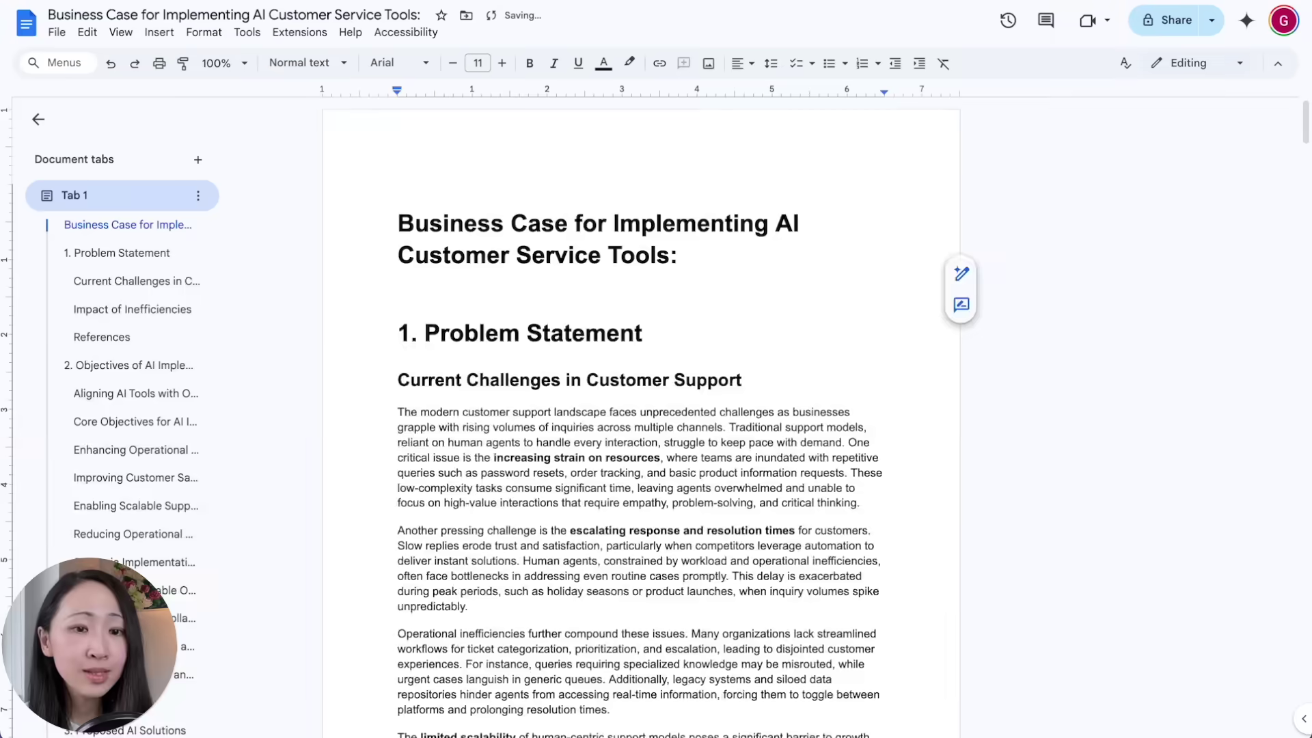
{"action": "key", "text": "ctrl+v"}
{"action": "scroll", "coordinate": [739, 314], "scroll_direction": "up", "scroll_amount": 15}
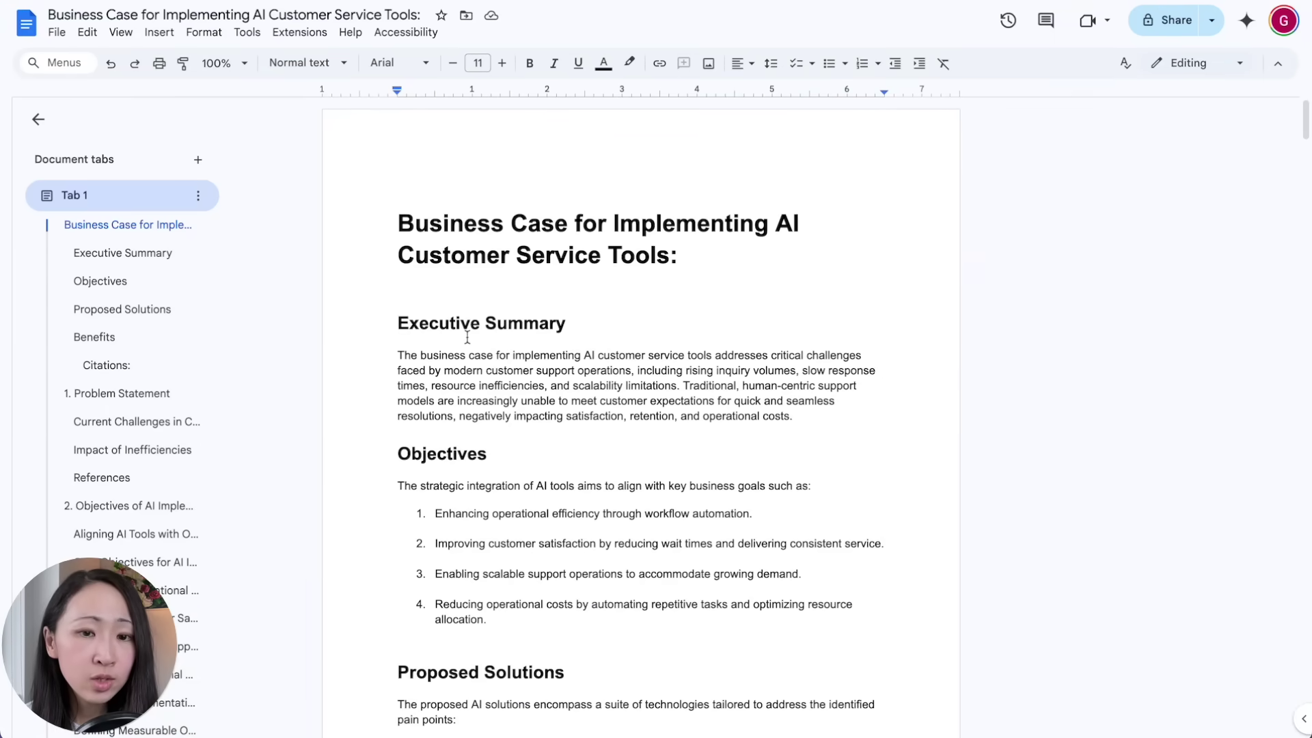
Step: Insert a page break before the Executive Summary heading so the document title stands on its own cover page
{"action": "left_click", "coordinate": [400, 325]}
{"action": "left_click", "coordinate": [160, 32]}
{"action": "left_click", "coordinate": [437, 522]}
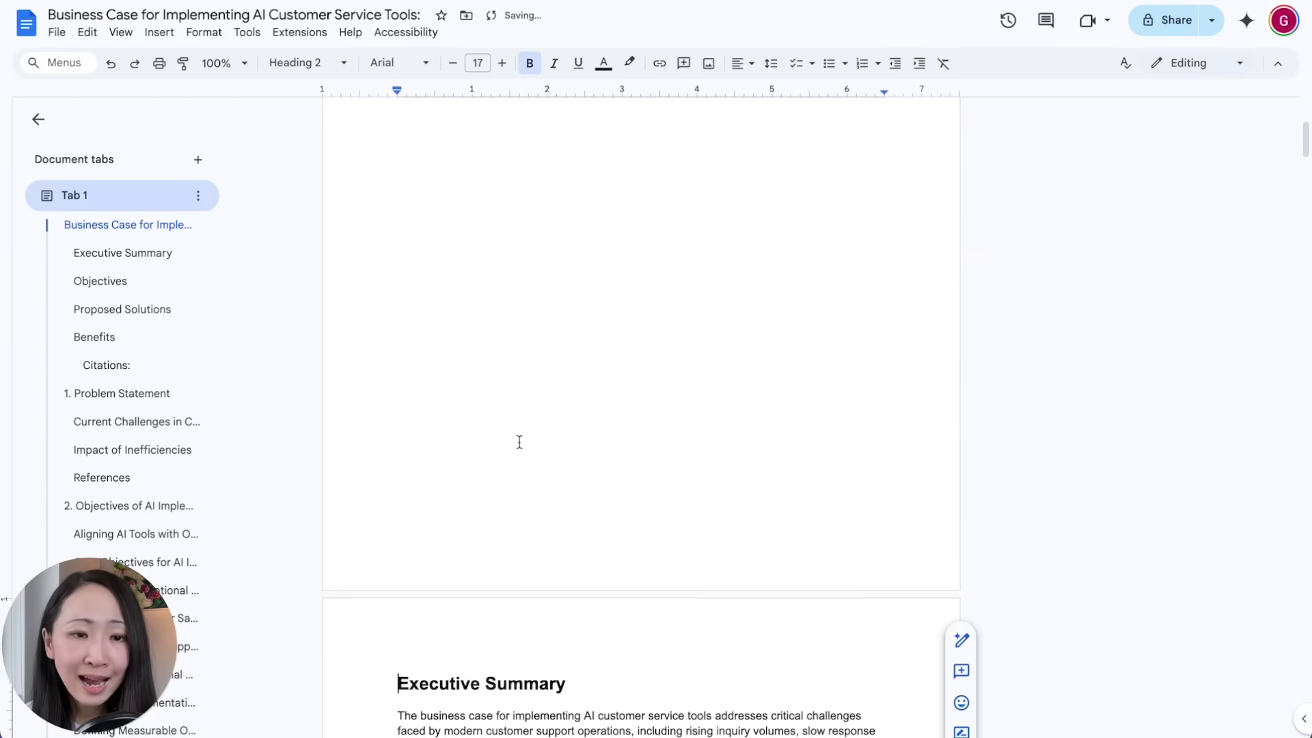
Step: Set the cover page title to font size 60 and center it
{"action": "scroll", "coordinate": [518, 439], "scroll_direction": "up", "scroll_amount": 5}
{"action": "triple_click", "coordinate": [533, 239]}
{"action": "left_click", "coordinate": [478, 63]}
{"action": "type", "text": "60"}
{"action": "key", "text": "Return"}
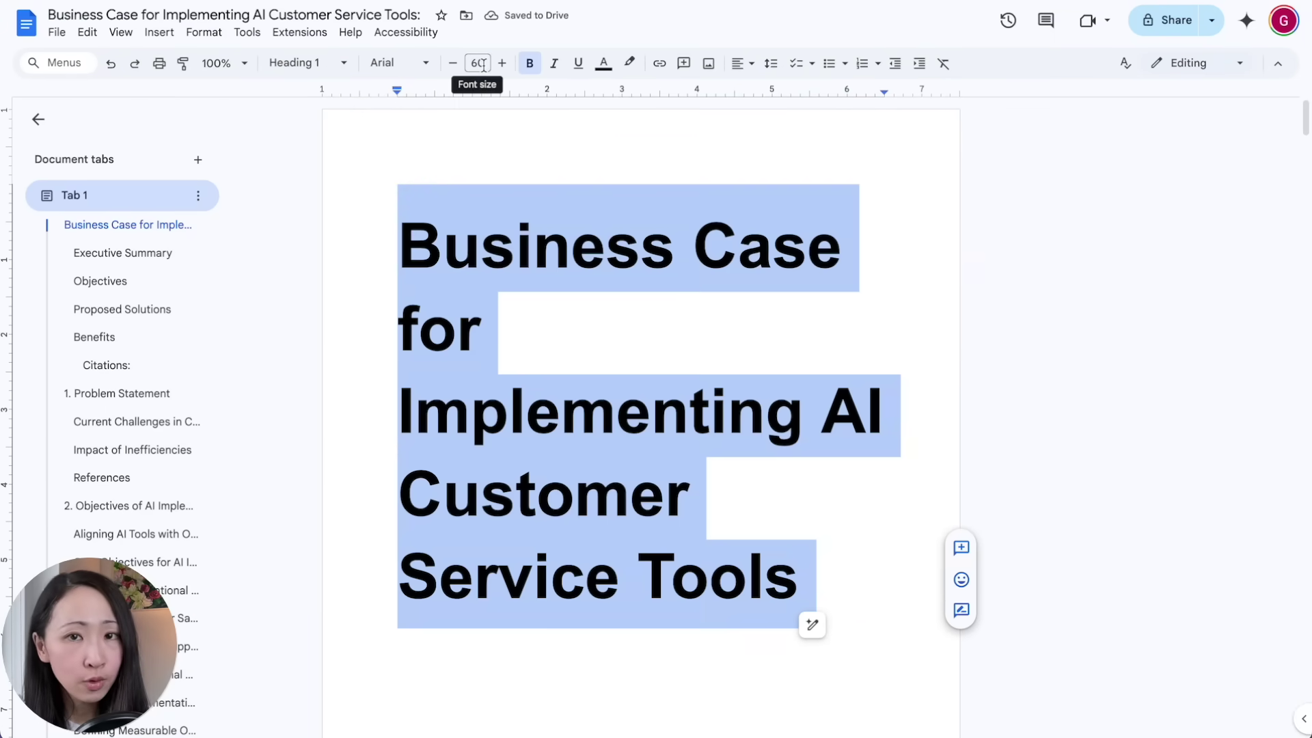
{"action": "left_click", "coordinate": [751, 63]}
{"action": "left_click", "coordinate": [759, 91]}
{"action": "left_click", "coordinate": [692, 403]}
Step: Add blank line space above the cover title to move it down the page, and remove the surplus line
{"action": "left_click", "coordinate": [393, 252]}
{"action": "key", "text": "Return"}
{"action": "key", "text": "Return"}
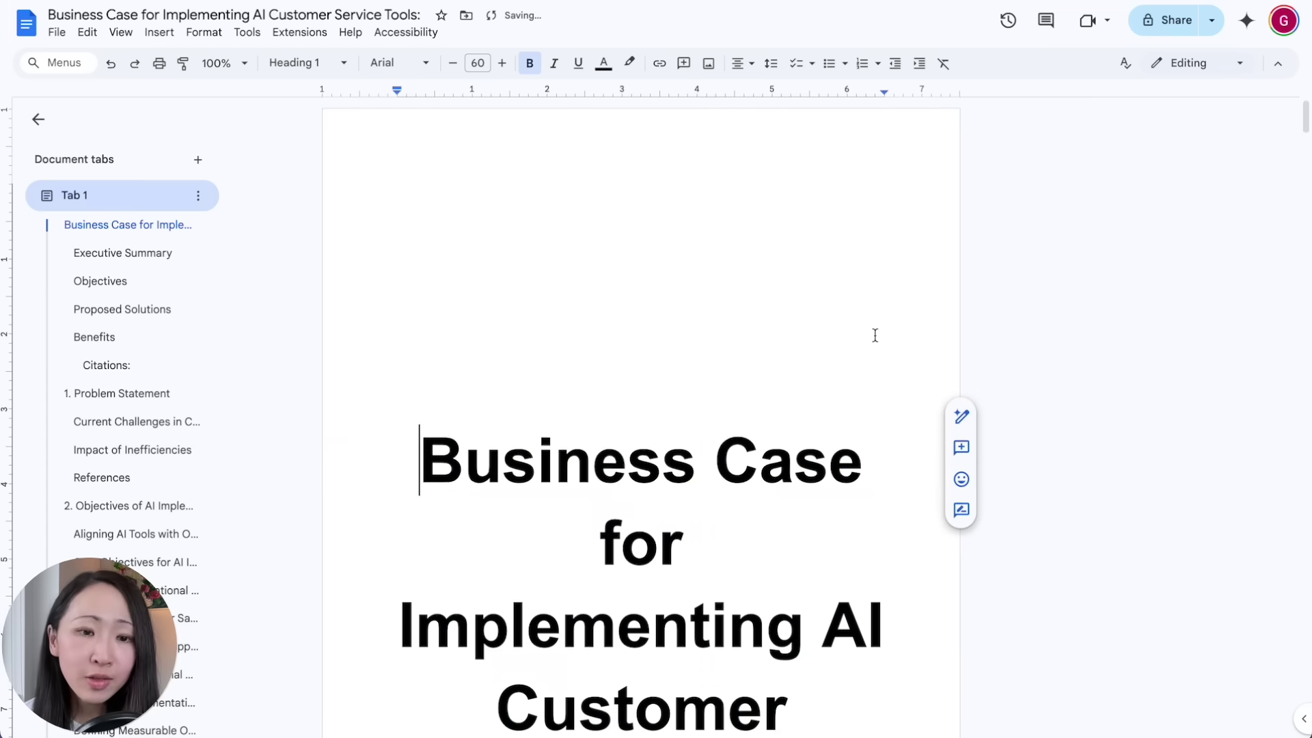
{"action": "key", "text": "BackSpace"}
{"action": "key", "text": "Down"}
{"action": "key", "text": "Down"}
{"action": "key", "text": "Down"}
{"action": "key", "text": "Down"}
{"action": "key", "text": "Down"}
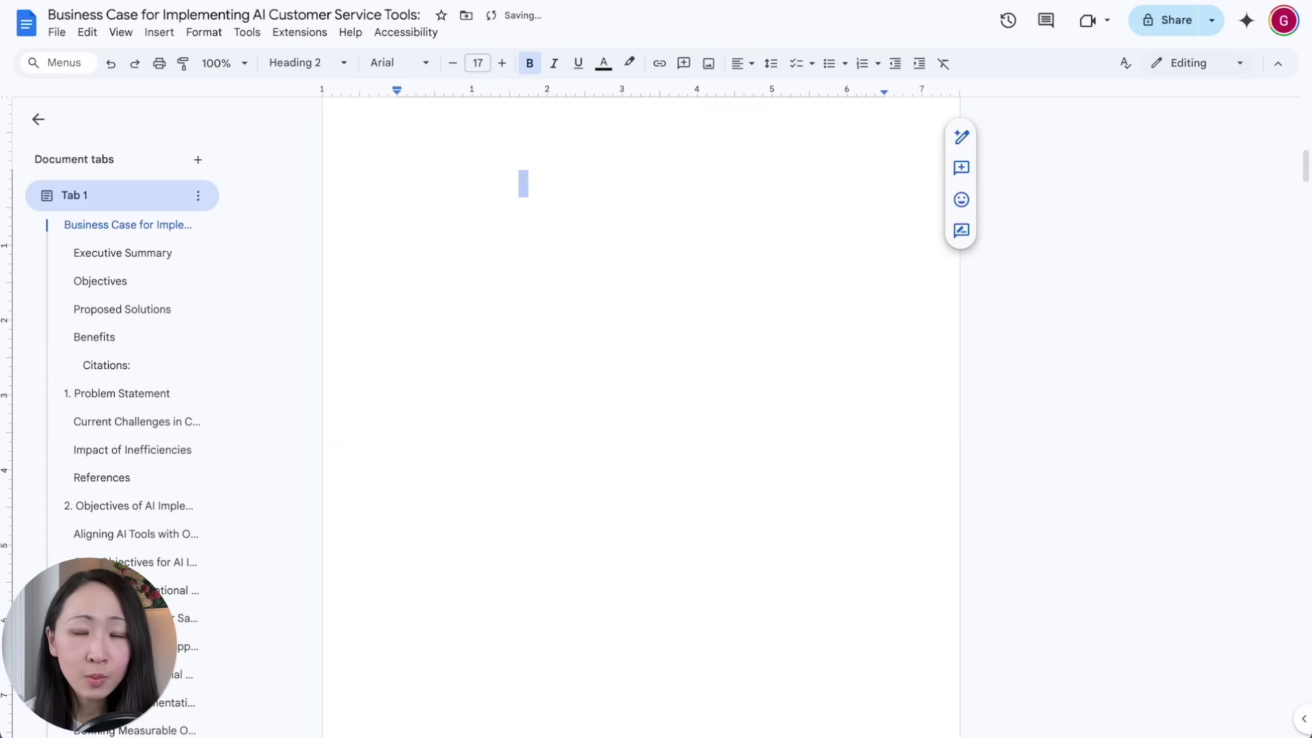
{"action": "scroll", "coordinate": [776, 369], "scroll_direction": "up", "scroll_amount": 5}
{"action": "scroll", "coordinate": [776, 369], "scroll_direction": "down", "scroll_amount": 10}
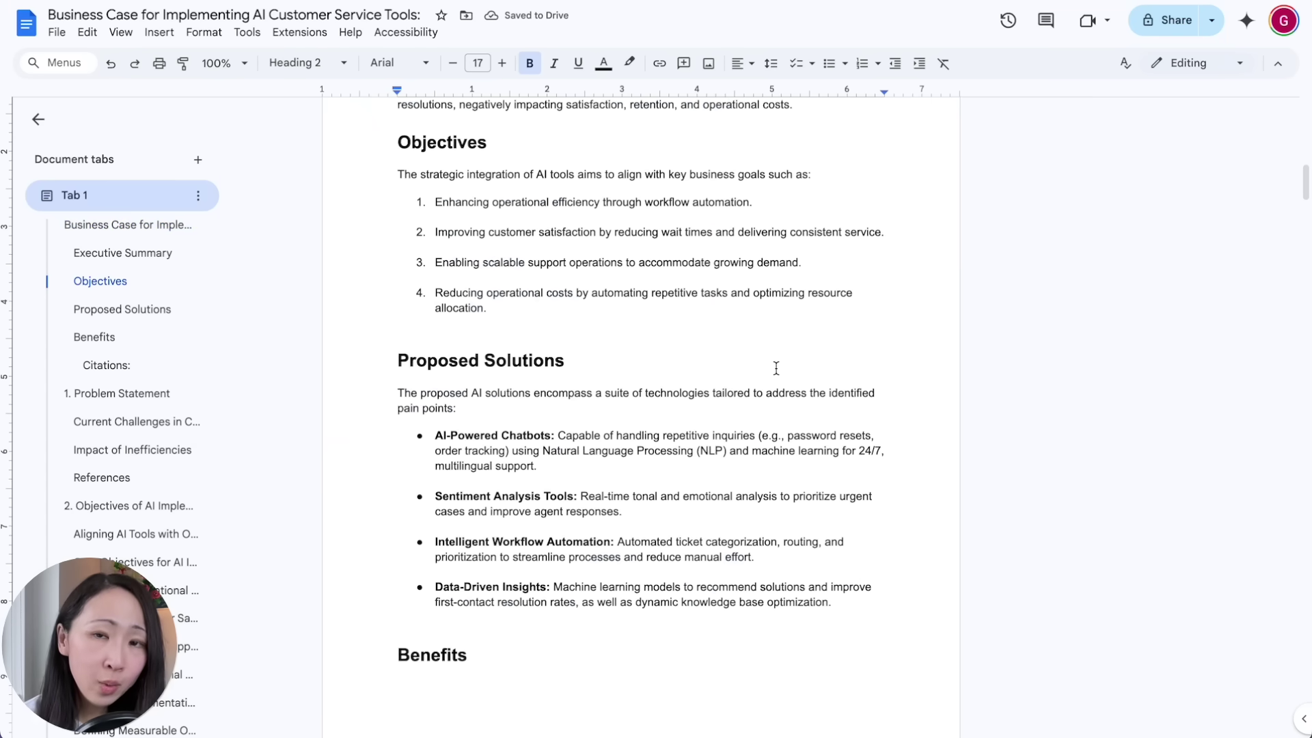
{"action": "scroll", "coordinate": [776, 369], "scroll_direction": "down", "scroll_amount": 10}
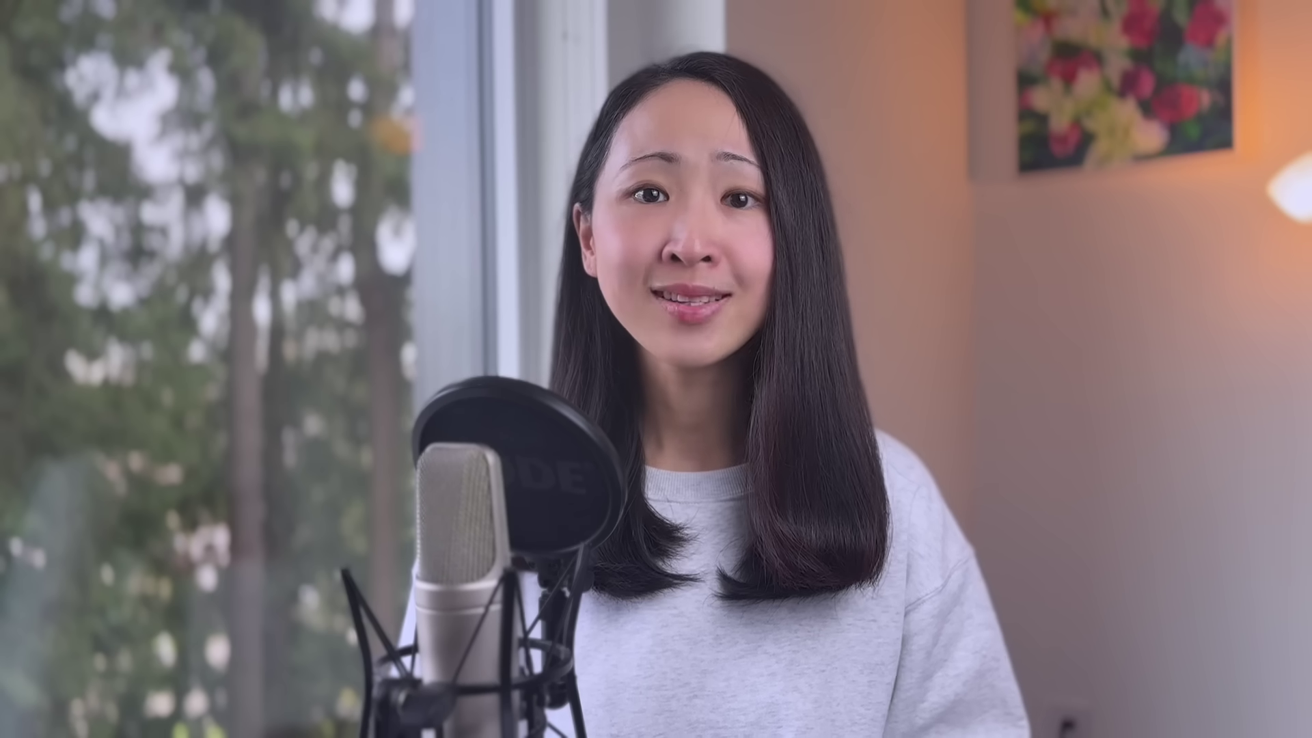